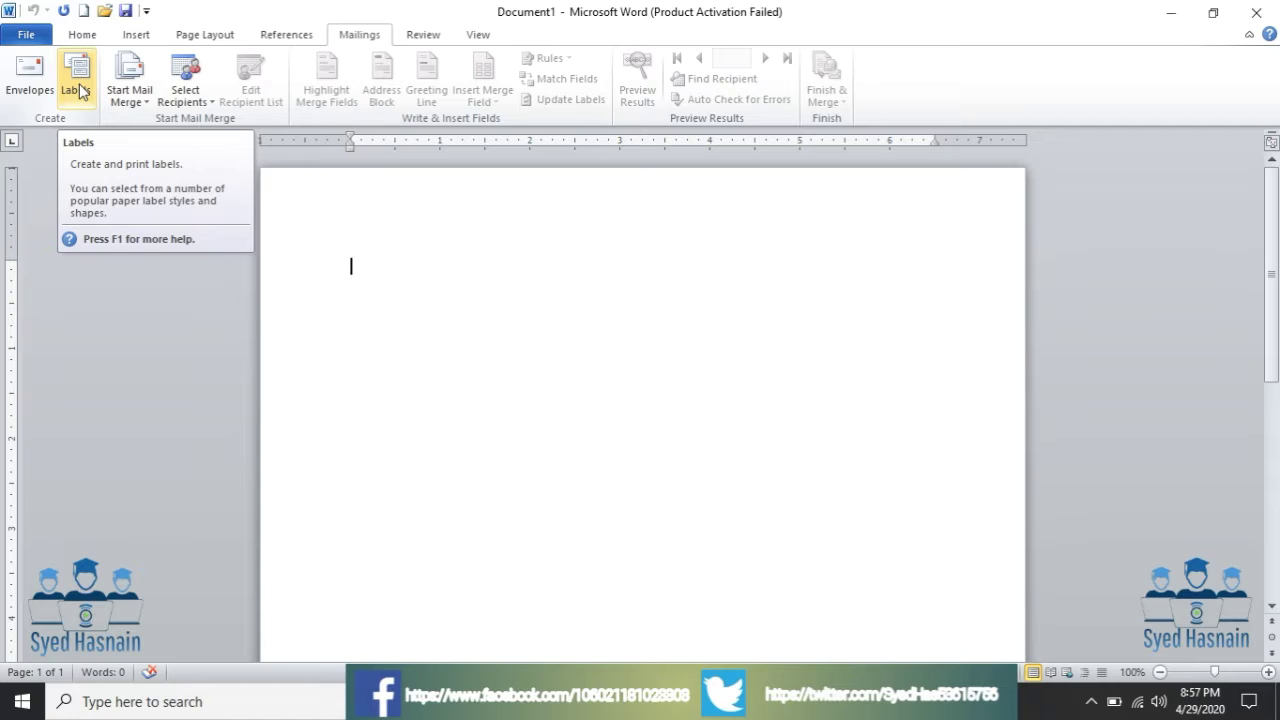
- Open the Mailings Labels dialog on the Labels tab, ready to type in the Address box
left_click(83, 91)
left_click(84, 90)
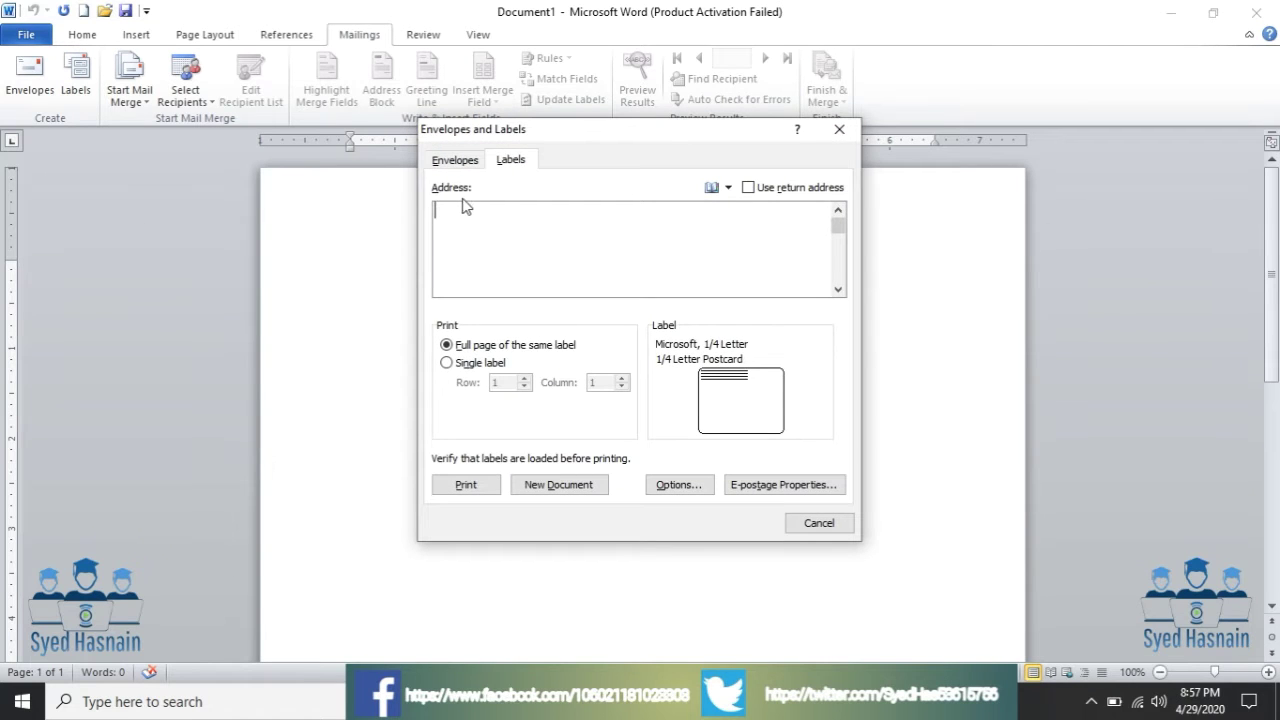
left_click(465, 166)
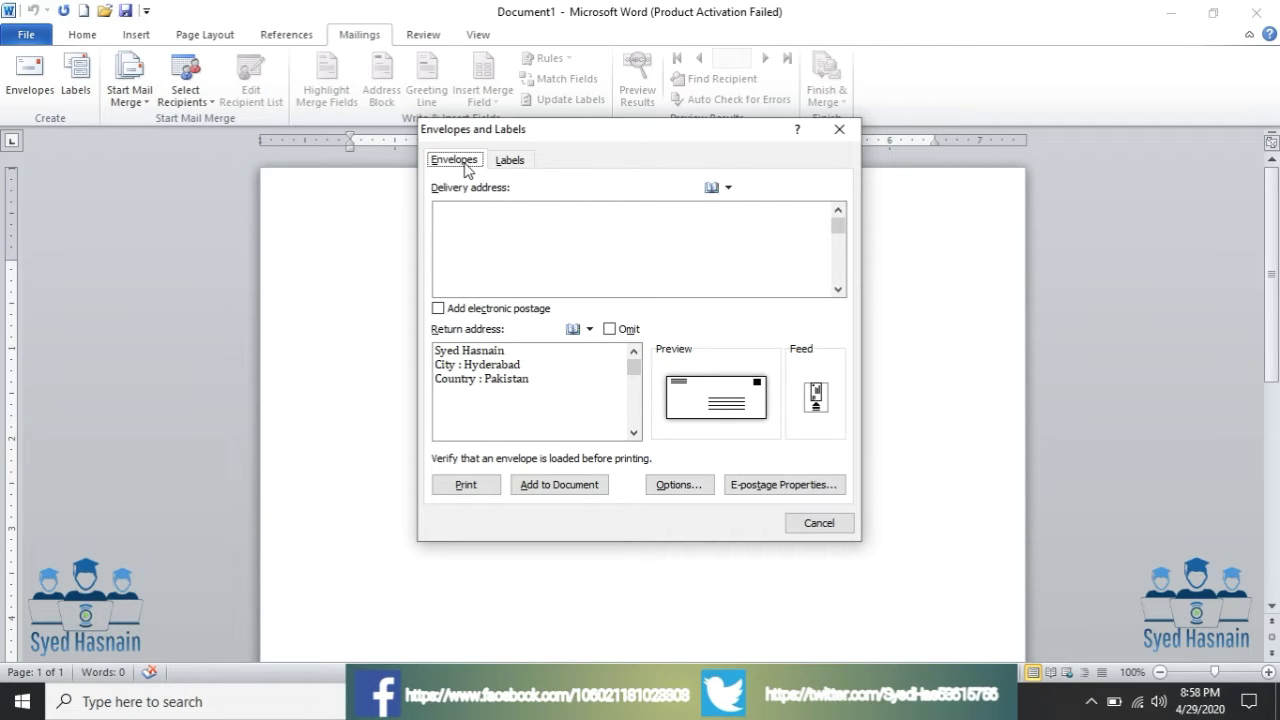
left_click(515, 166)
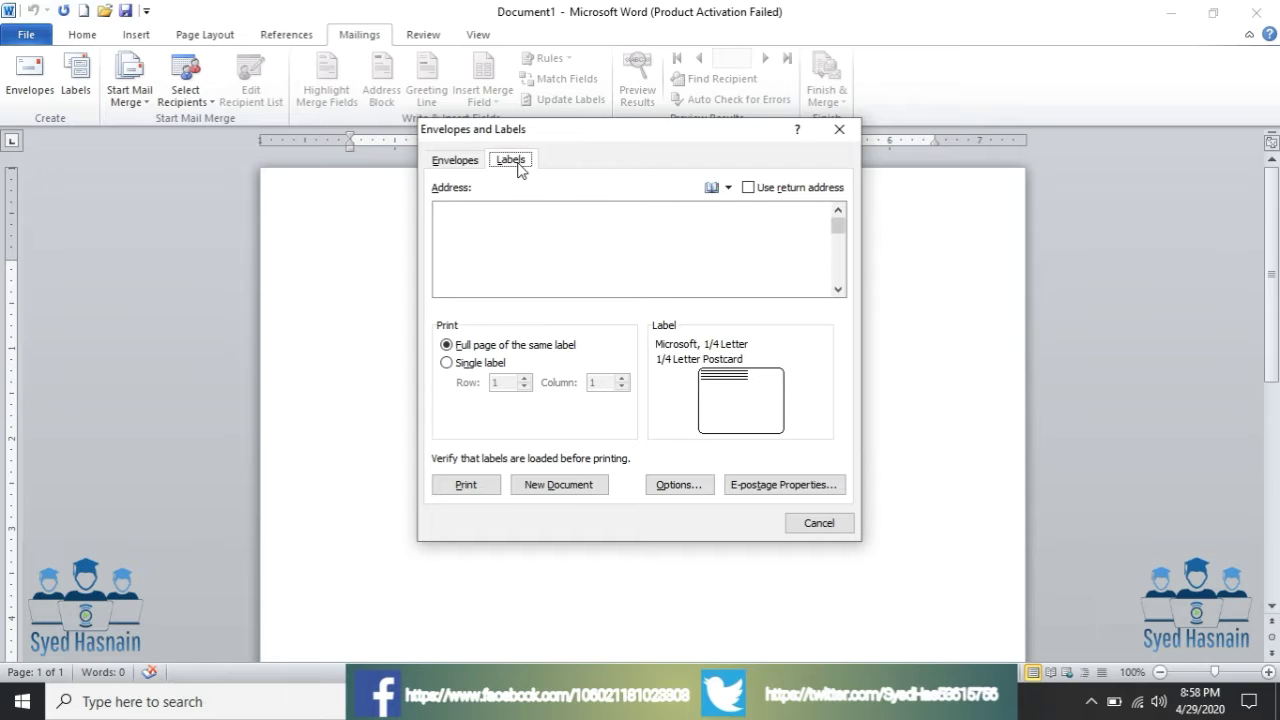
left_click(529, 224)
left_click(14, 37)
type("From")
key("BackSpace")
key("BackSpace")
key("BackSpace")
key("BackSpace")
type("Tp")
key("BackSpace")
type("o")
key("Return")
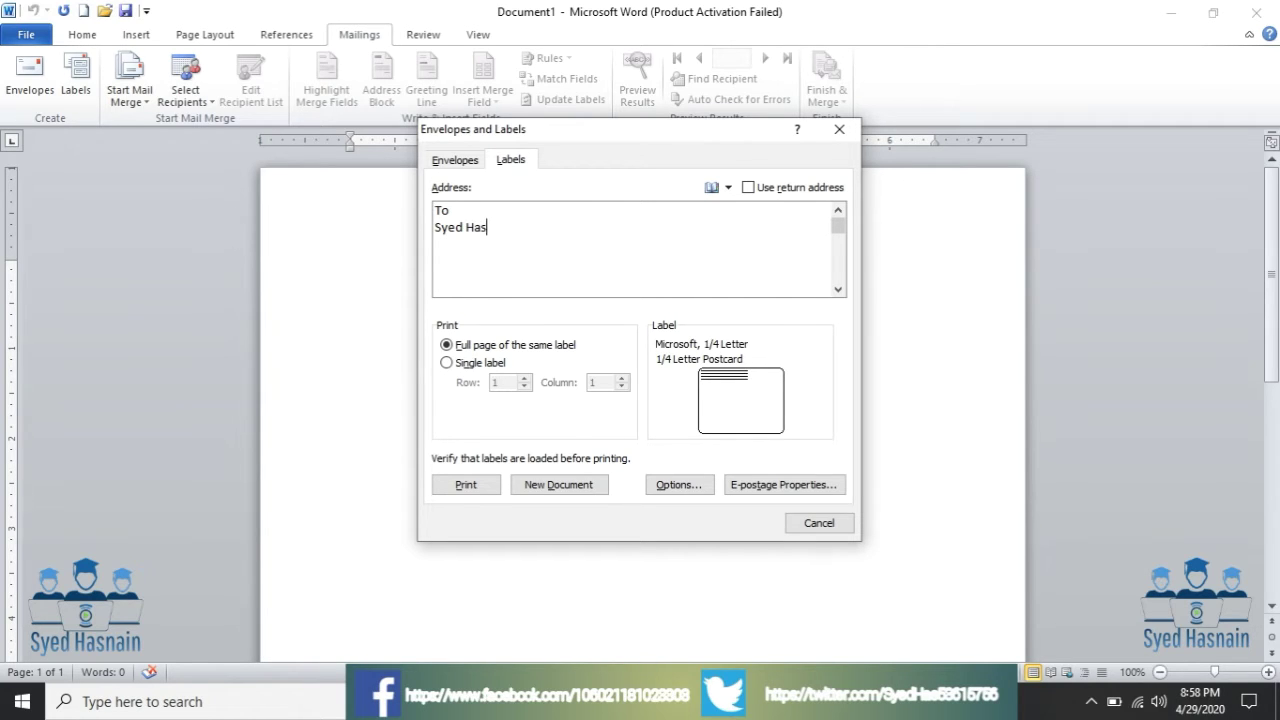
key("Return")
type("Hyd")
type("e")
type("rabad")
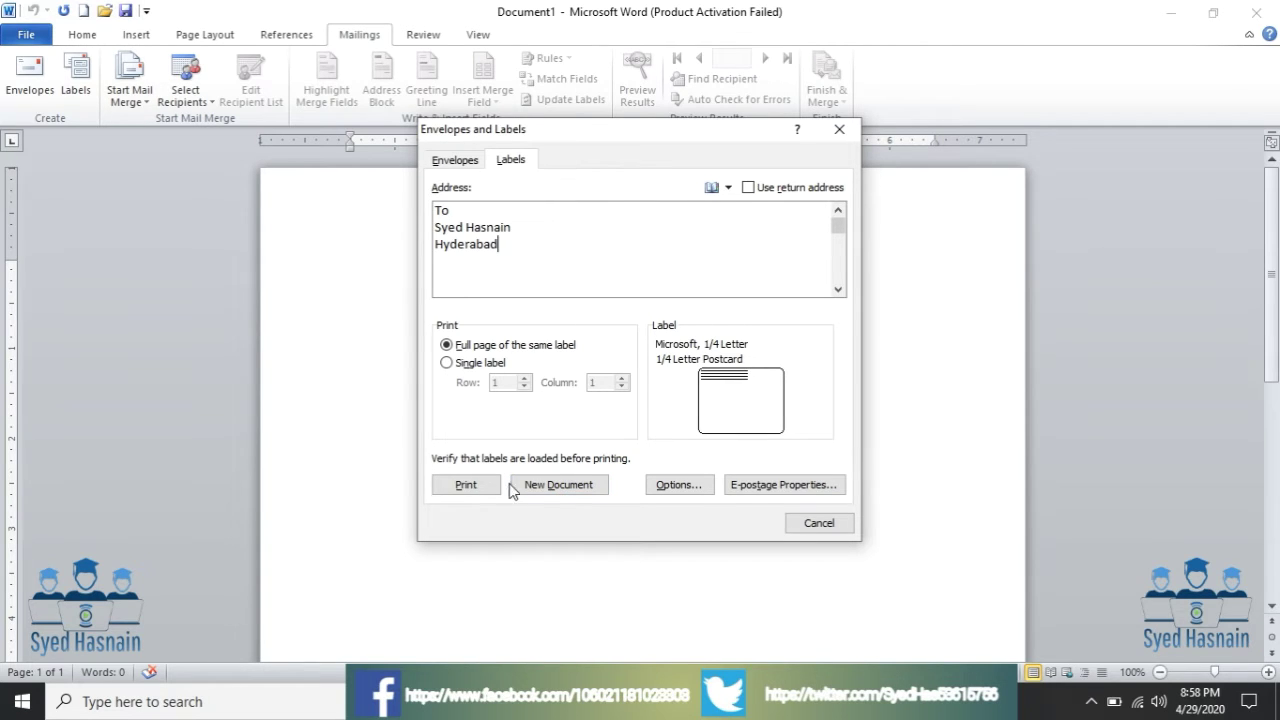
- Set label options to page printers, default tray and Microsoft vendor, trying several label sizes
left_click(682, 486)
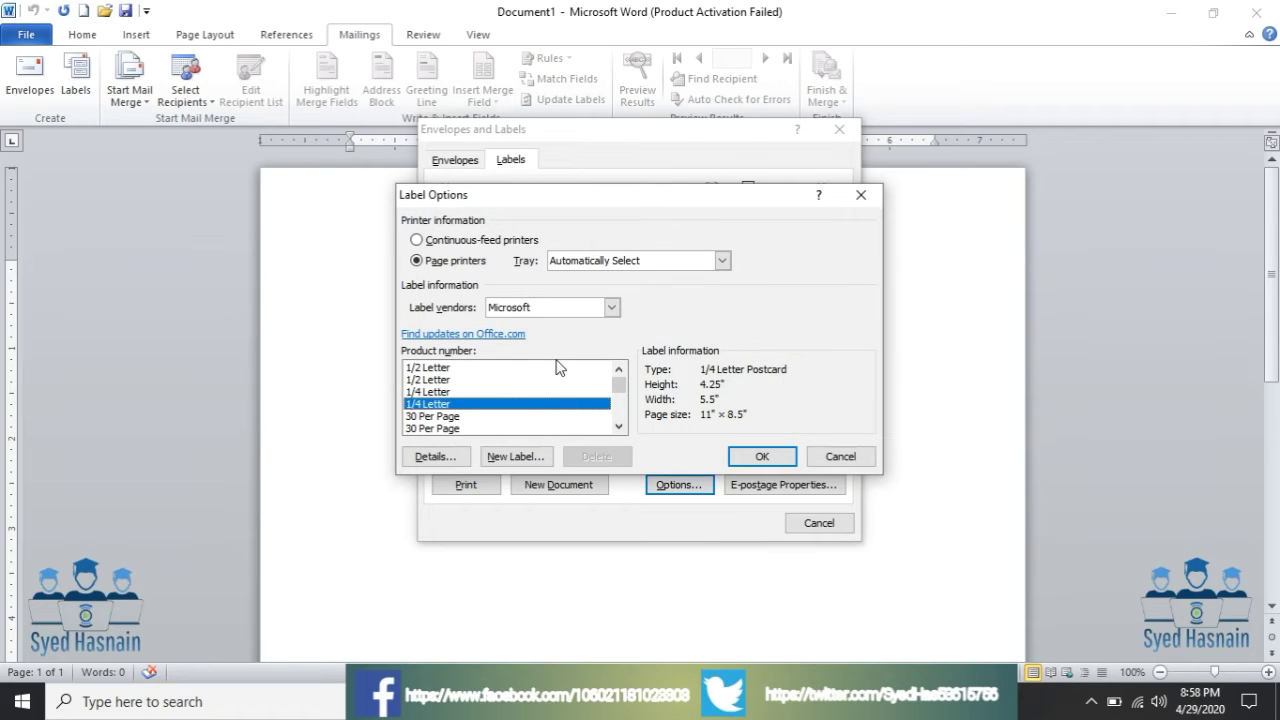
left_click(557, 367)
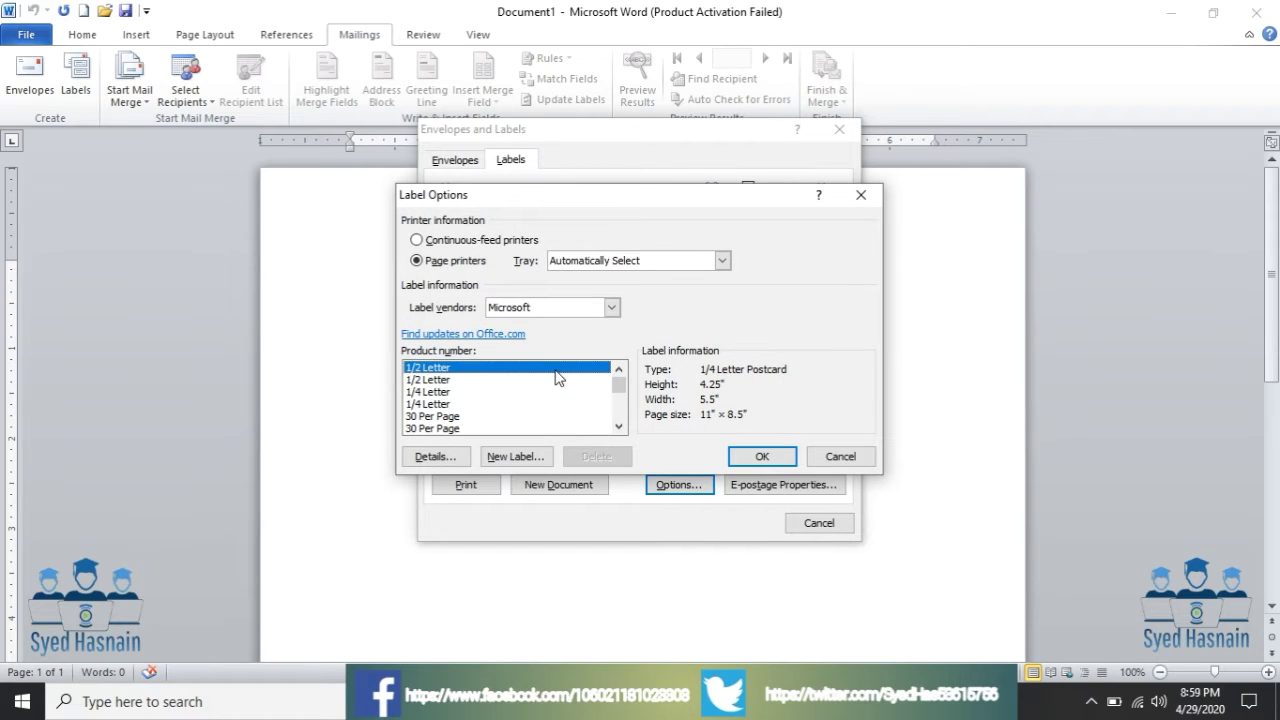
left_click(512, 244)
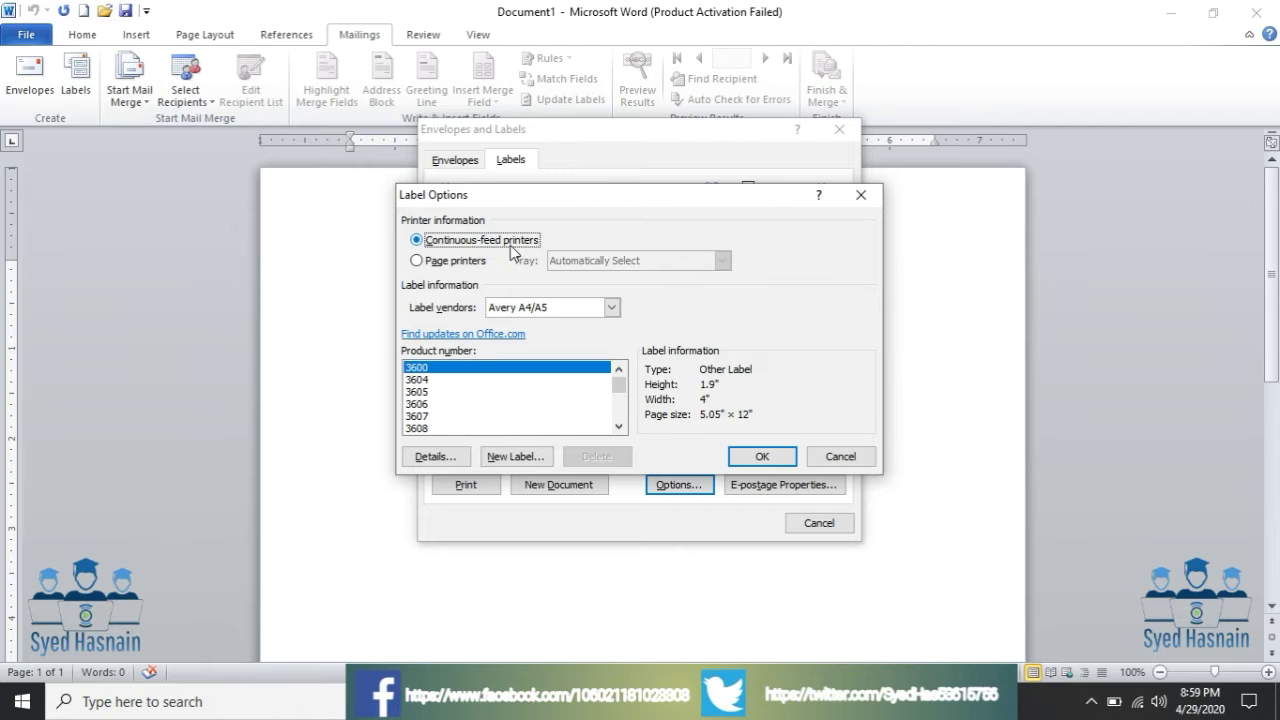
left_click(455, 260)
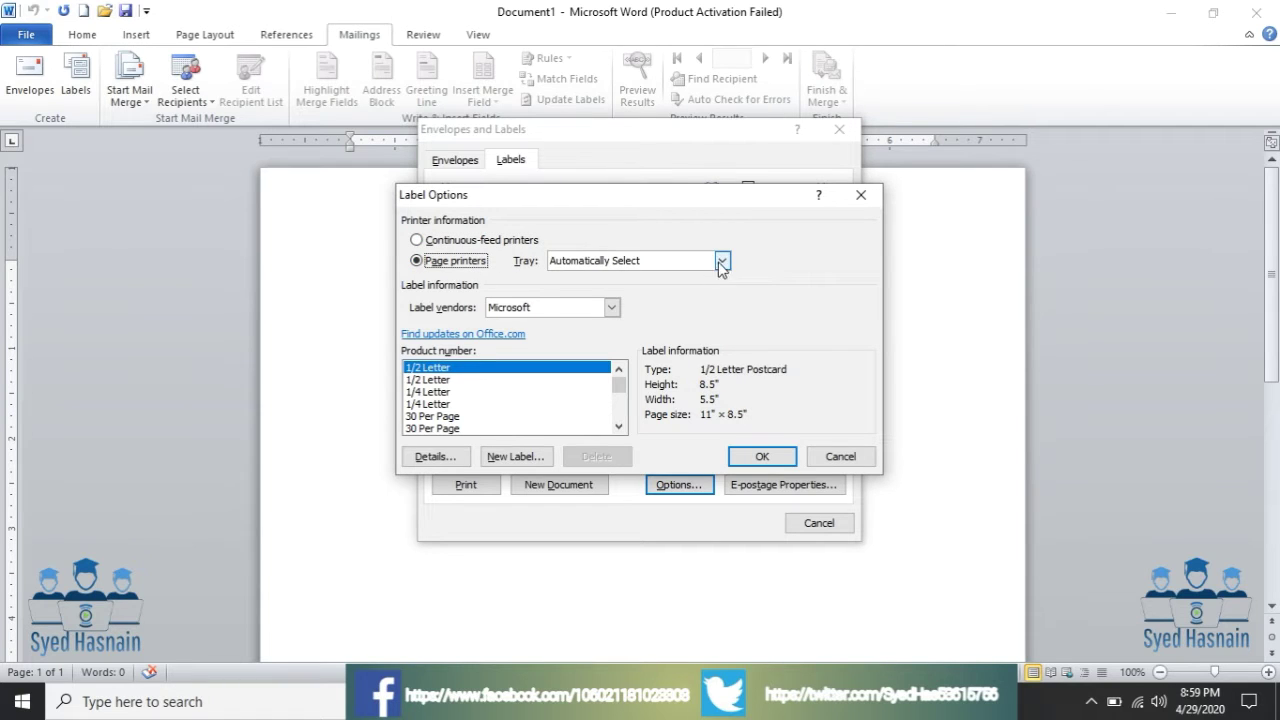
left_click(721, 262)
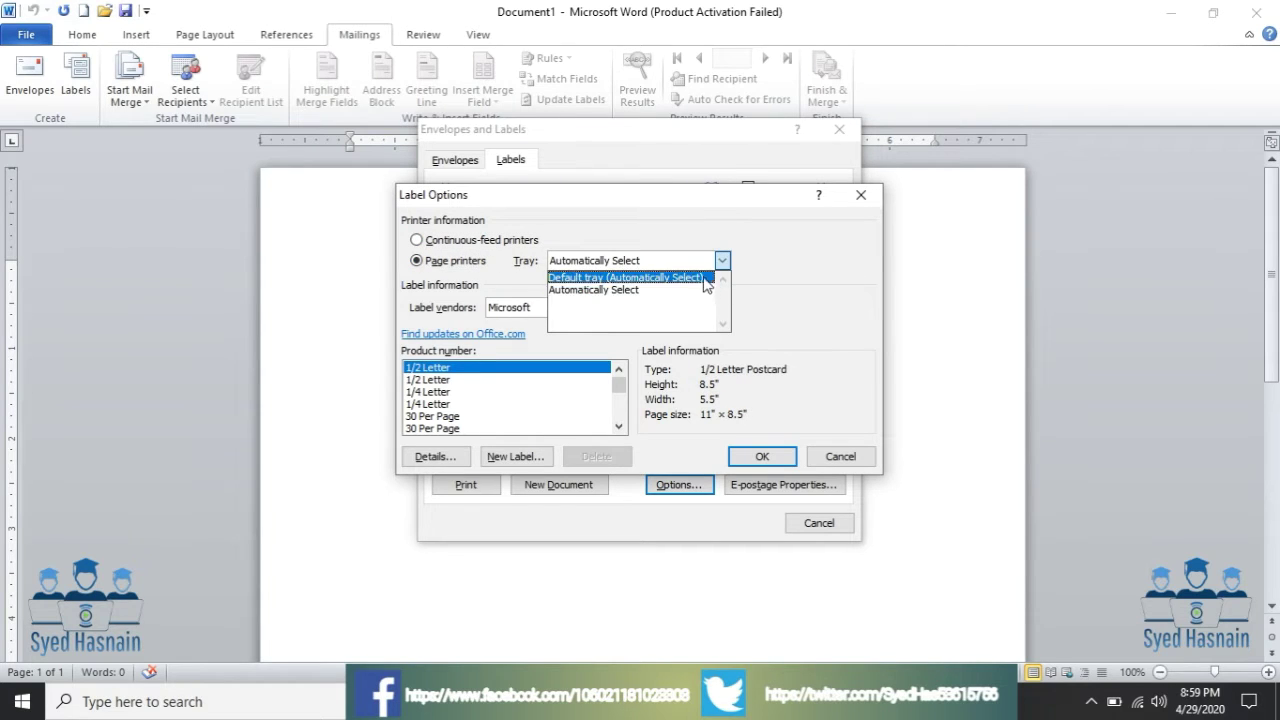
left_click(702, 276)
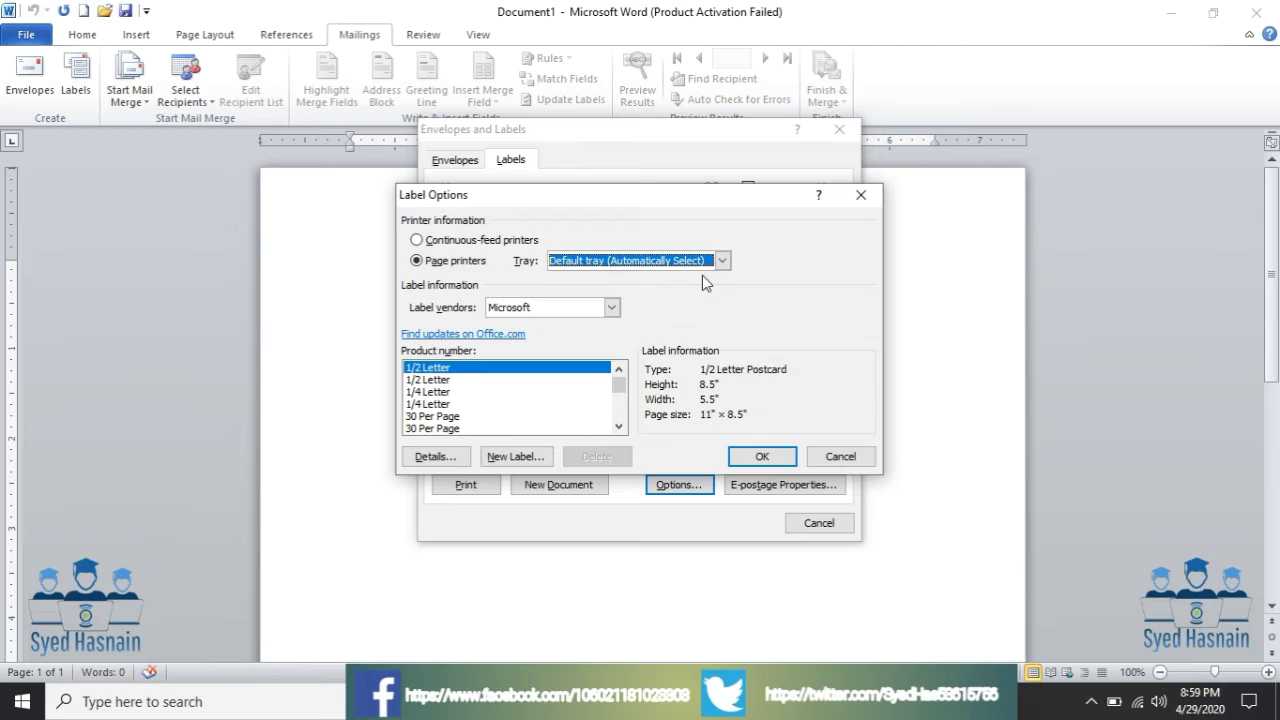
left_click(612, 309)
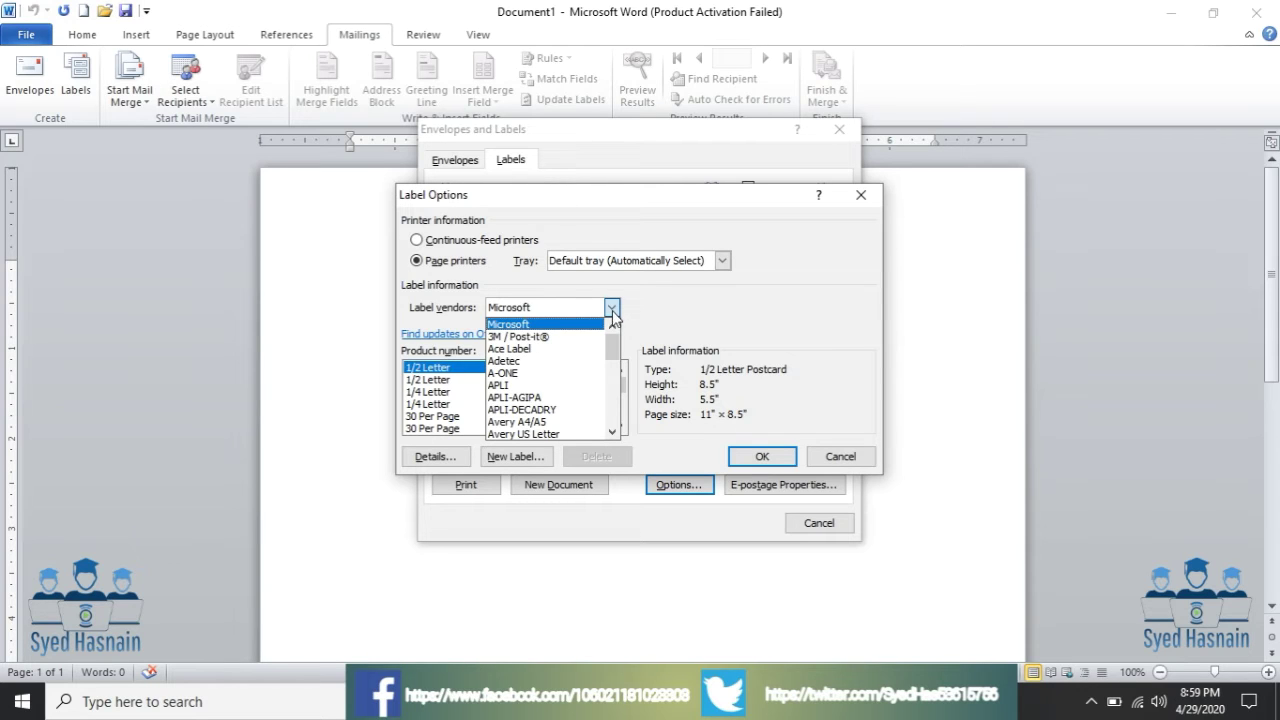
left_click(633, 331)
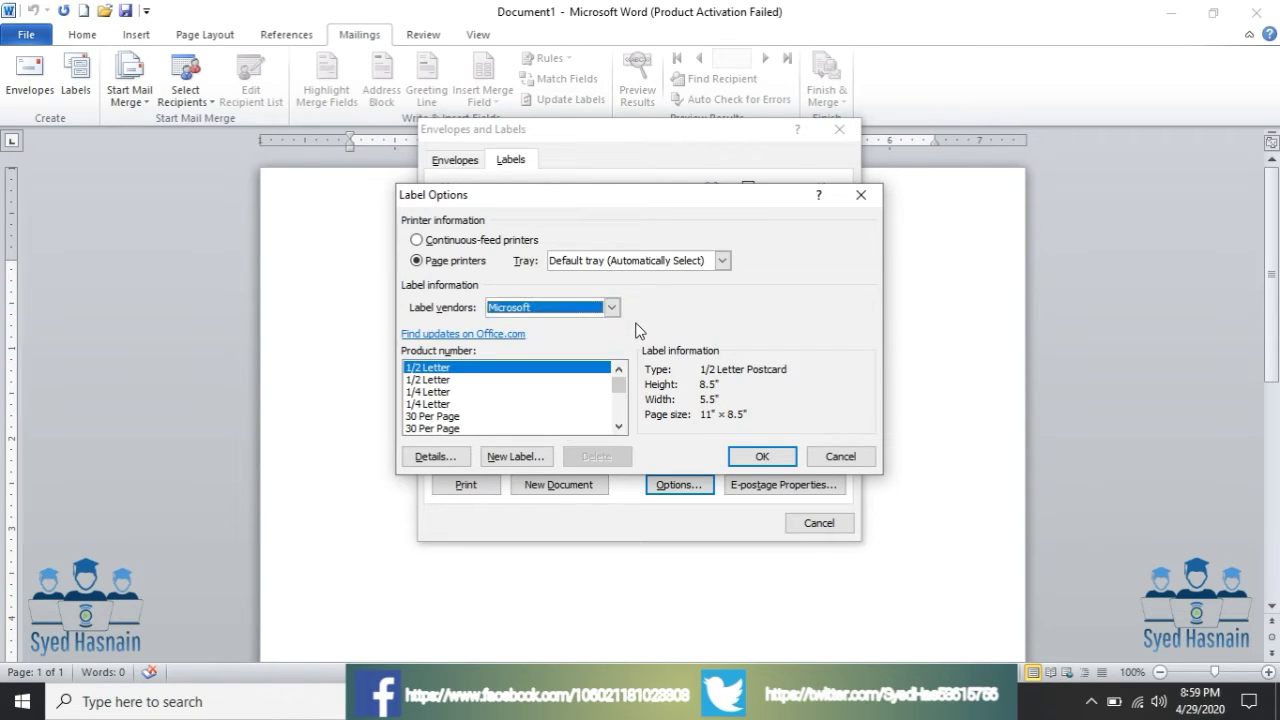
left_click(460, 381)
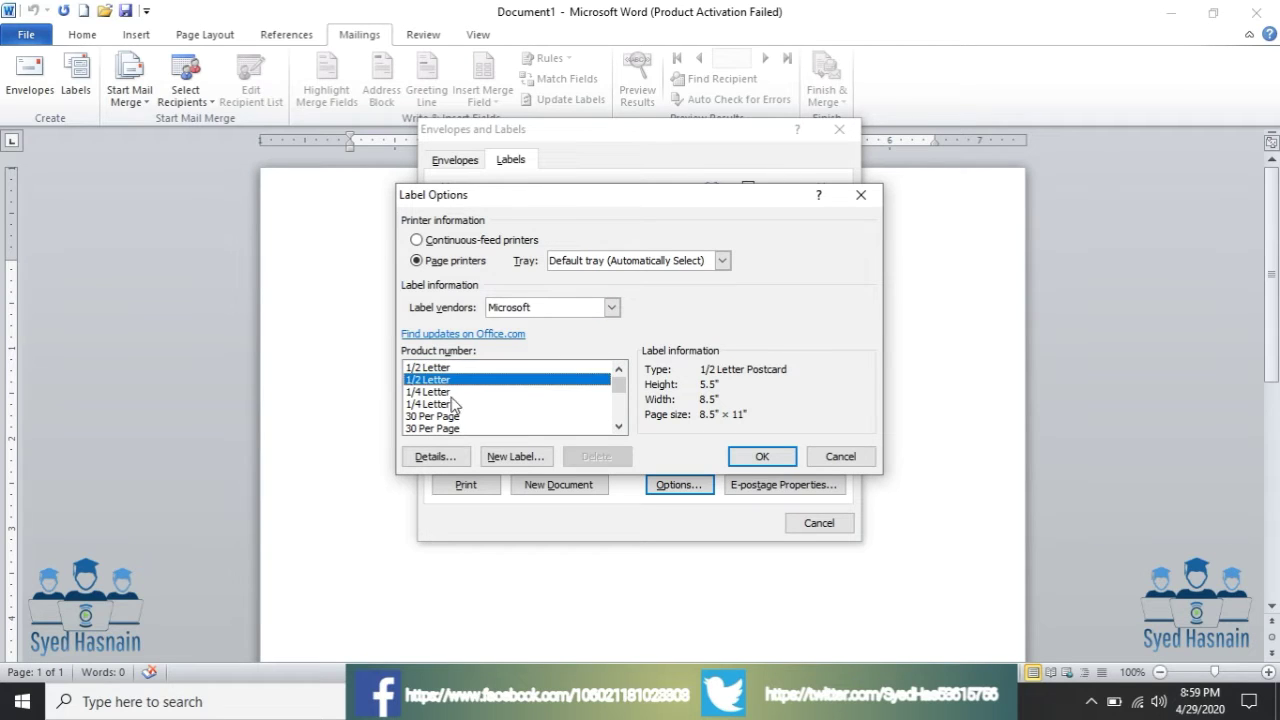
left_click(450, 394)
left_click(469, 405)
key("Return")
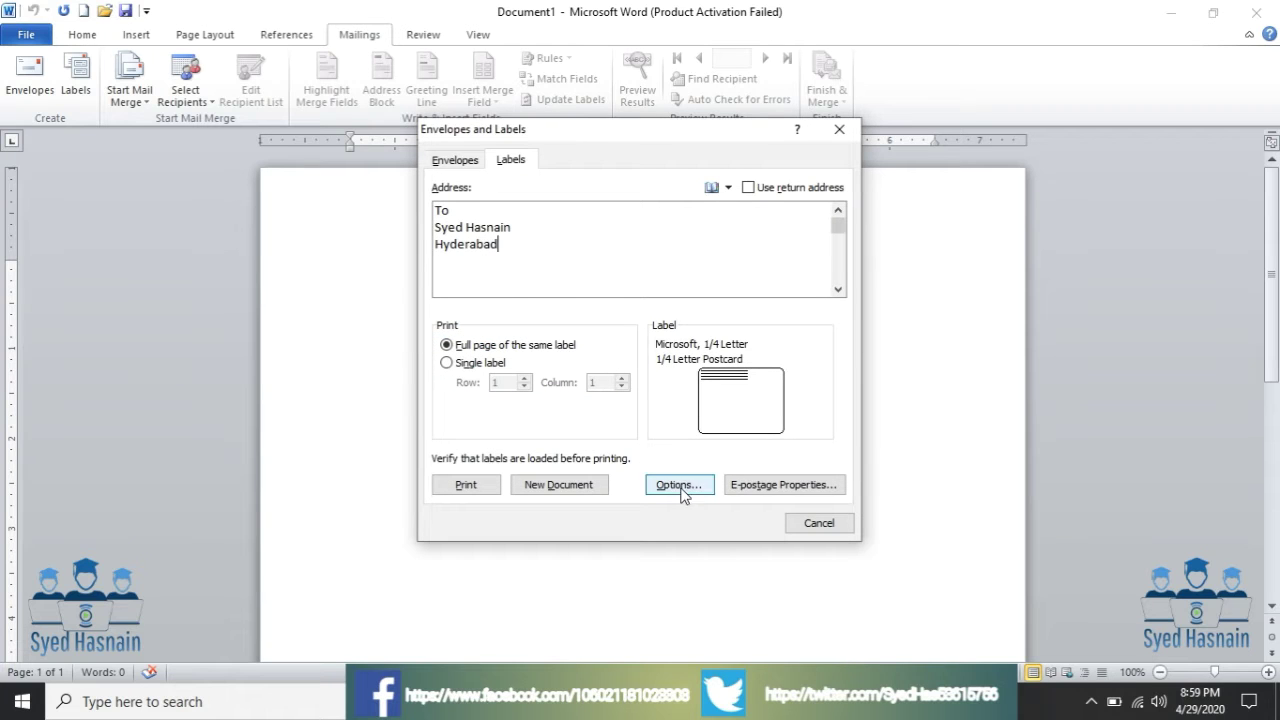
- Settle on the Microsoft 30 Per Page Address Label as the label product
left_click(682, 489)
left_click(502, 418)
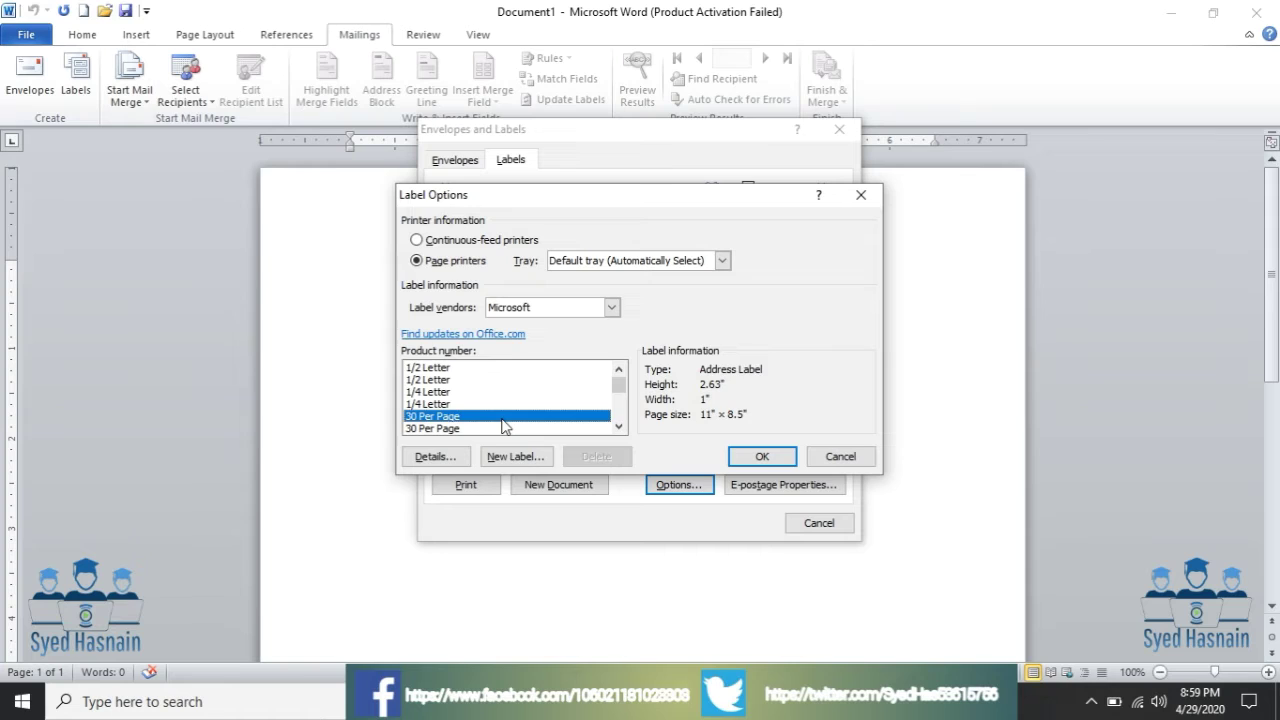
left_click(500, 407)
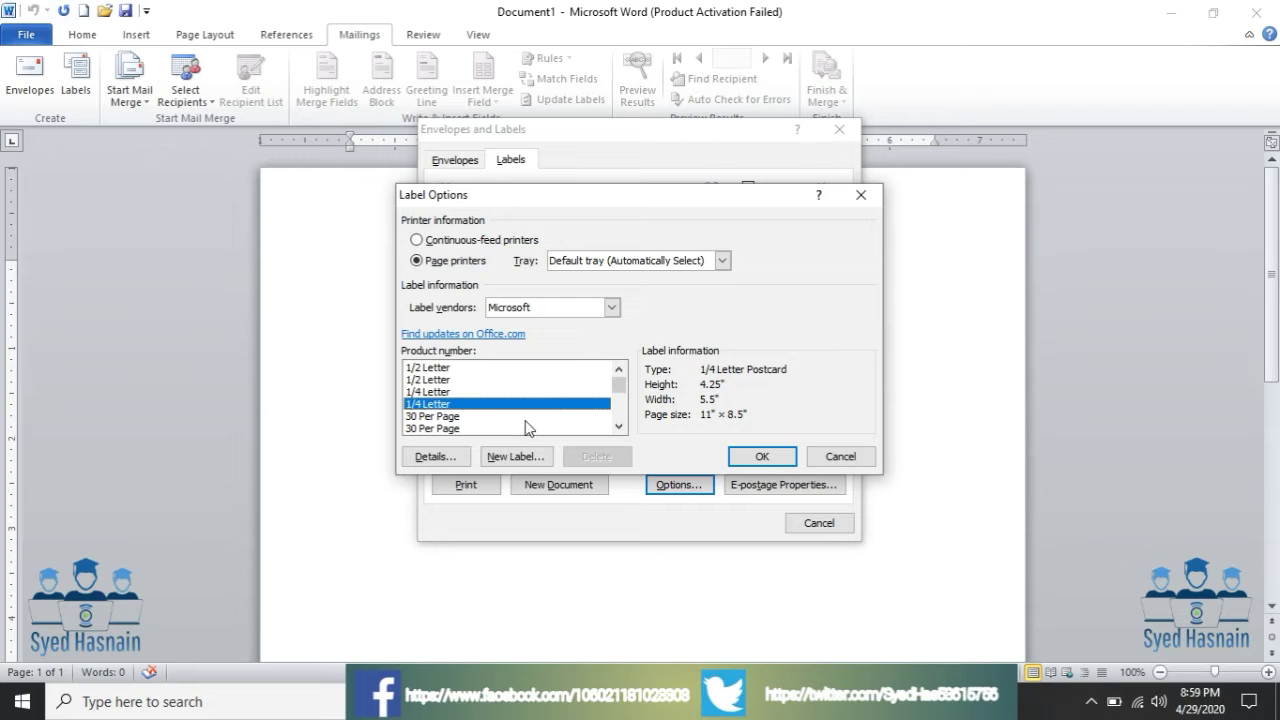
left_click(556, 417)
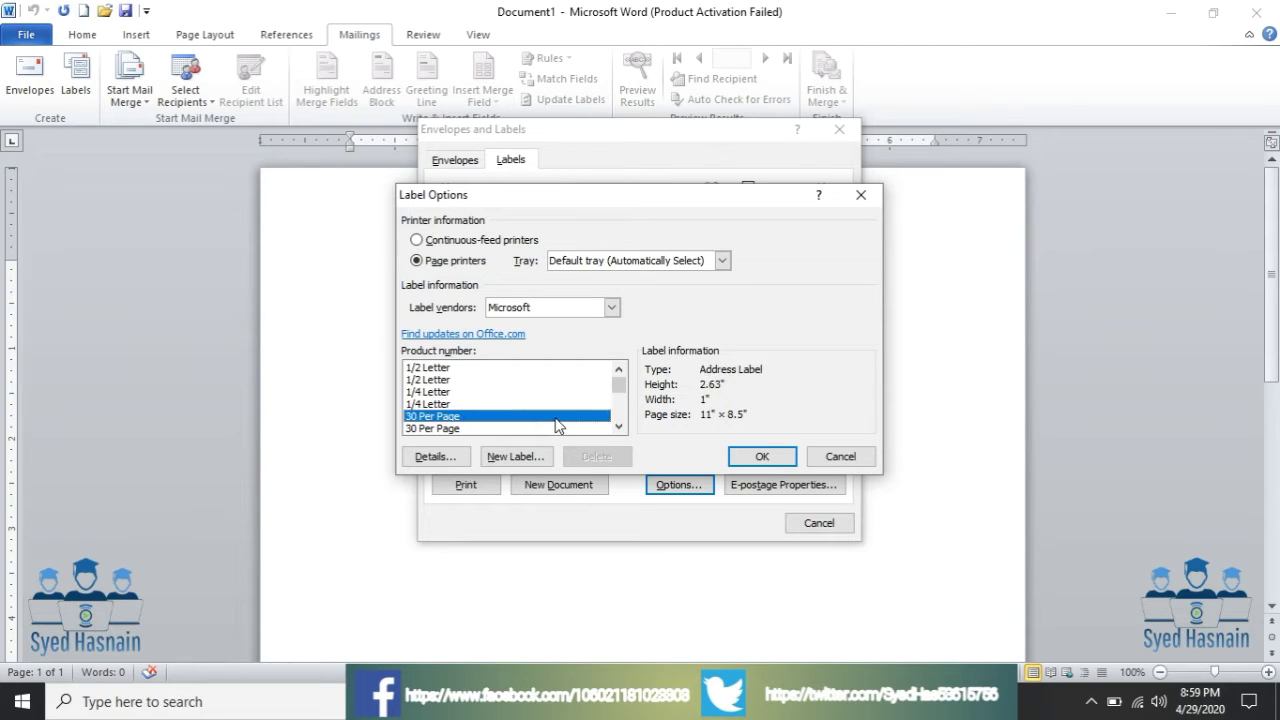
left_click(745, 458)
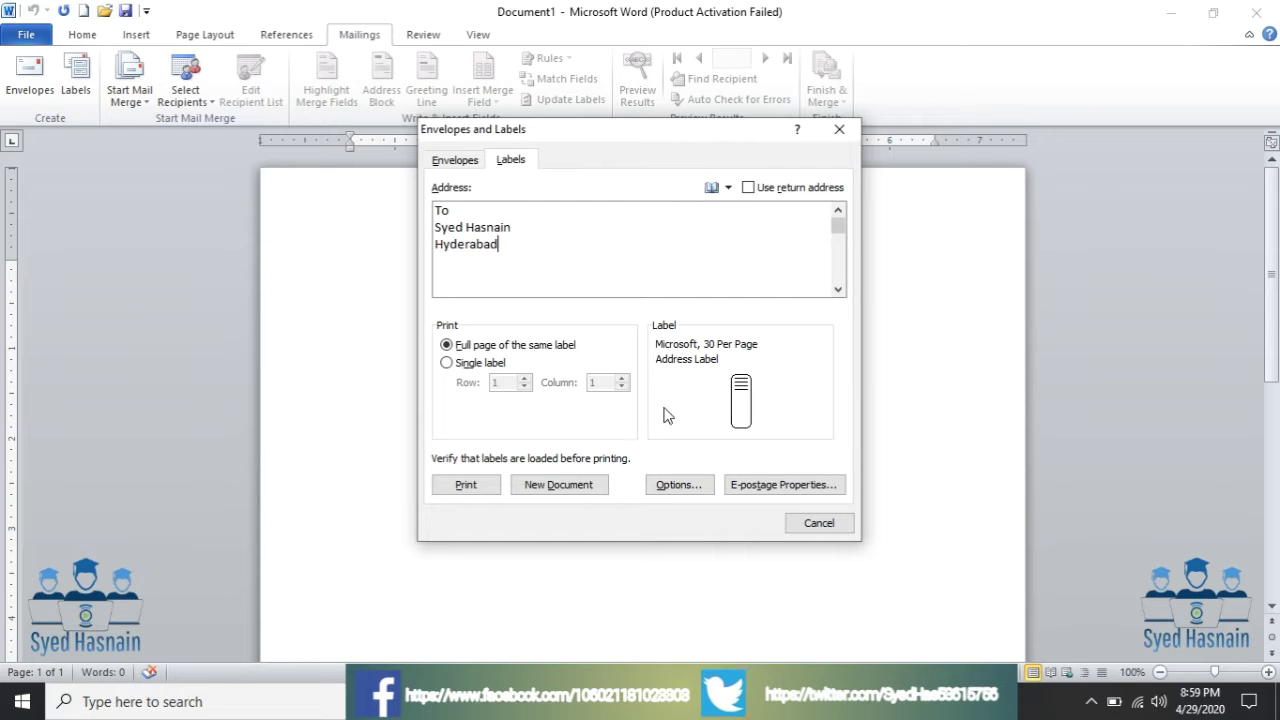
left_click(731, 390)
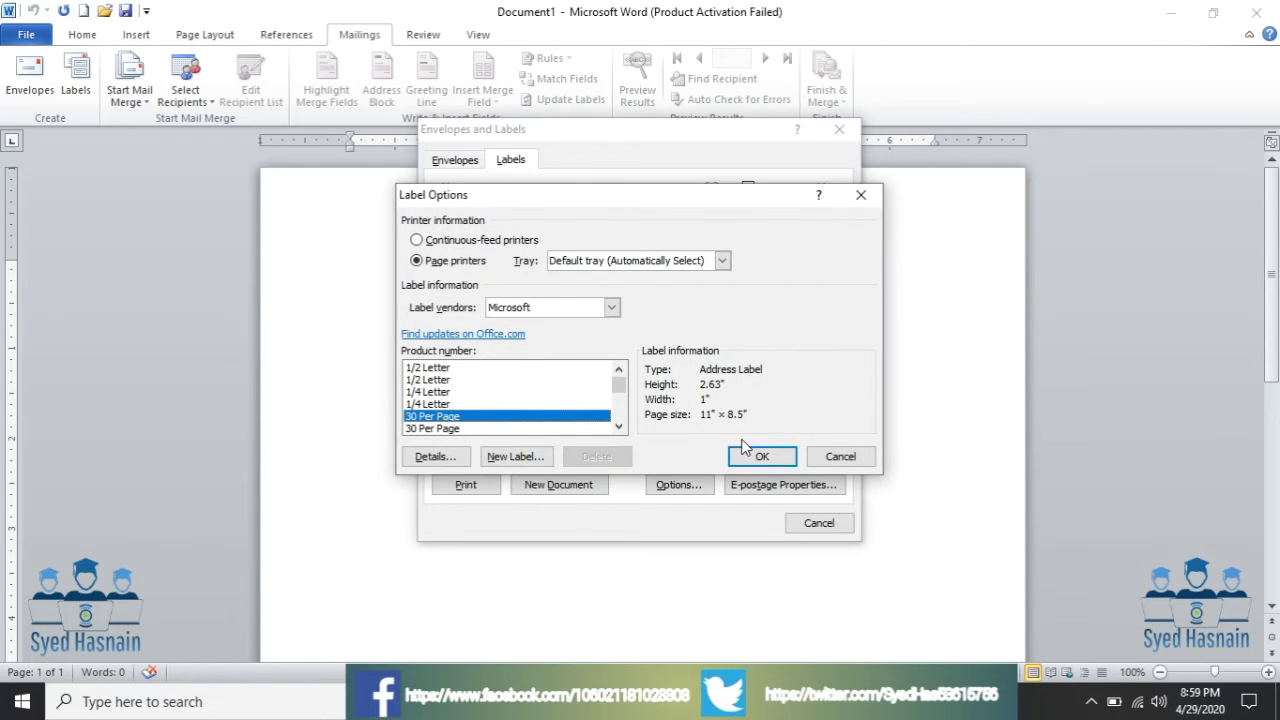
left_click(557, 369)
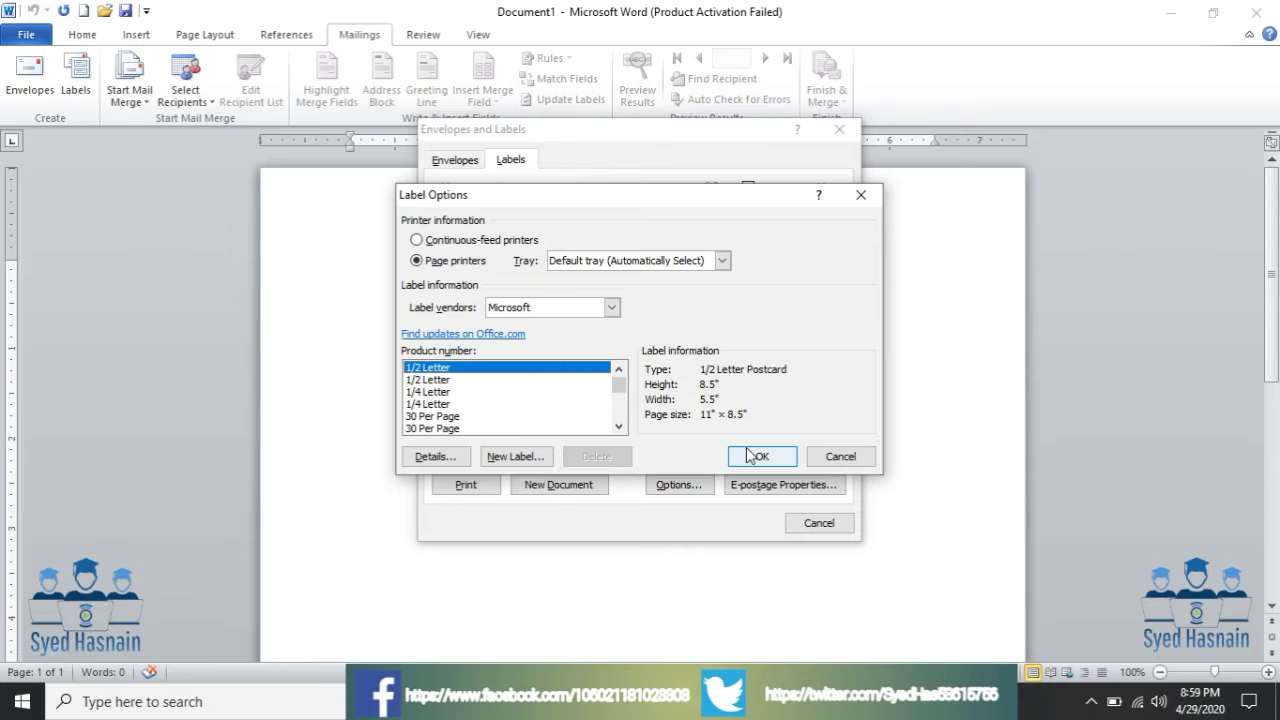
left_click(755, 456)
left_click(753, 413)
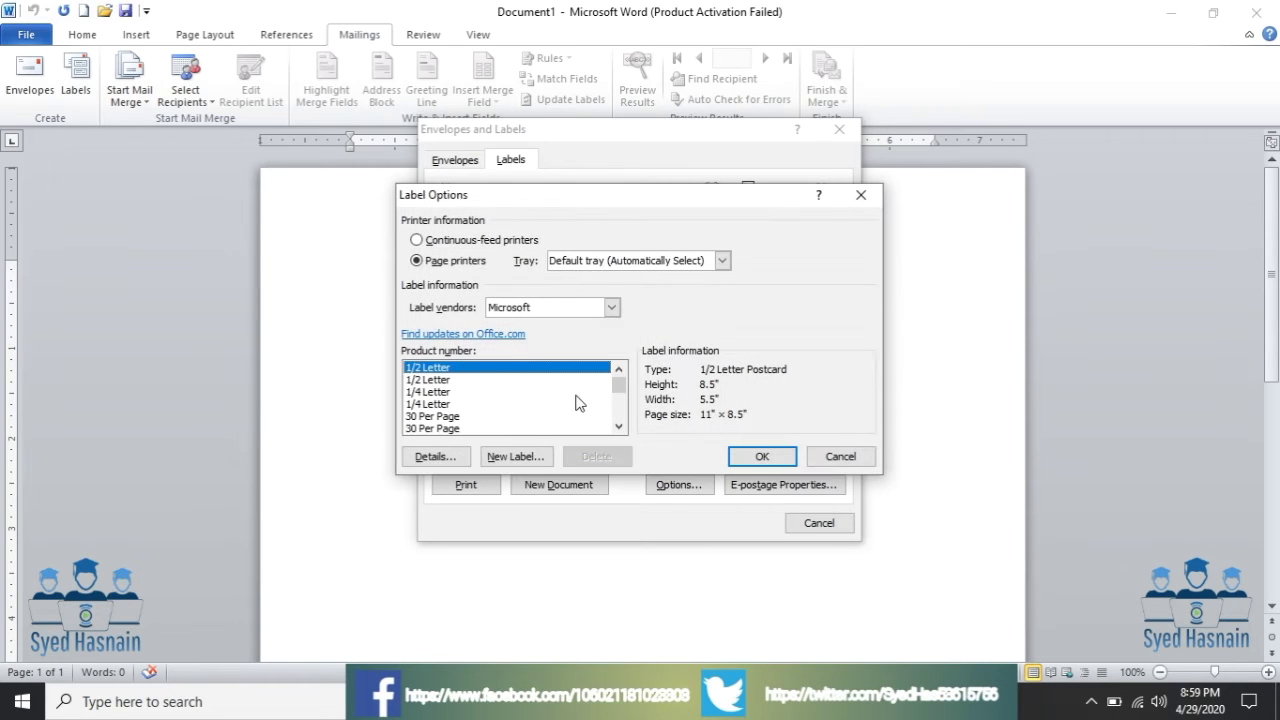
left_click(520, 418)
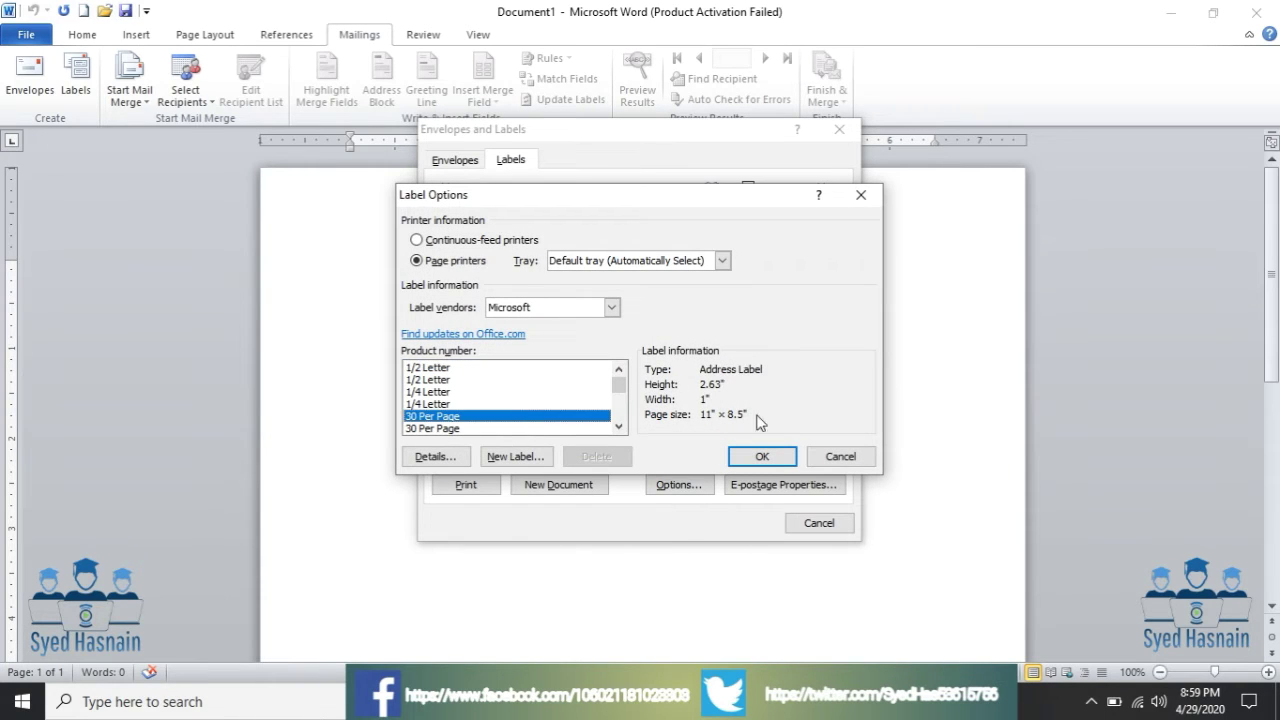
left_click(764, 458)
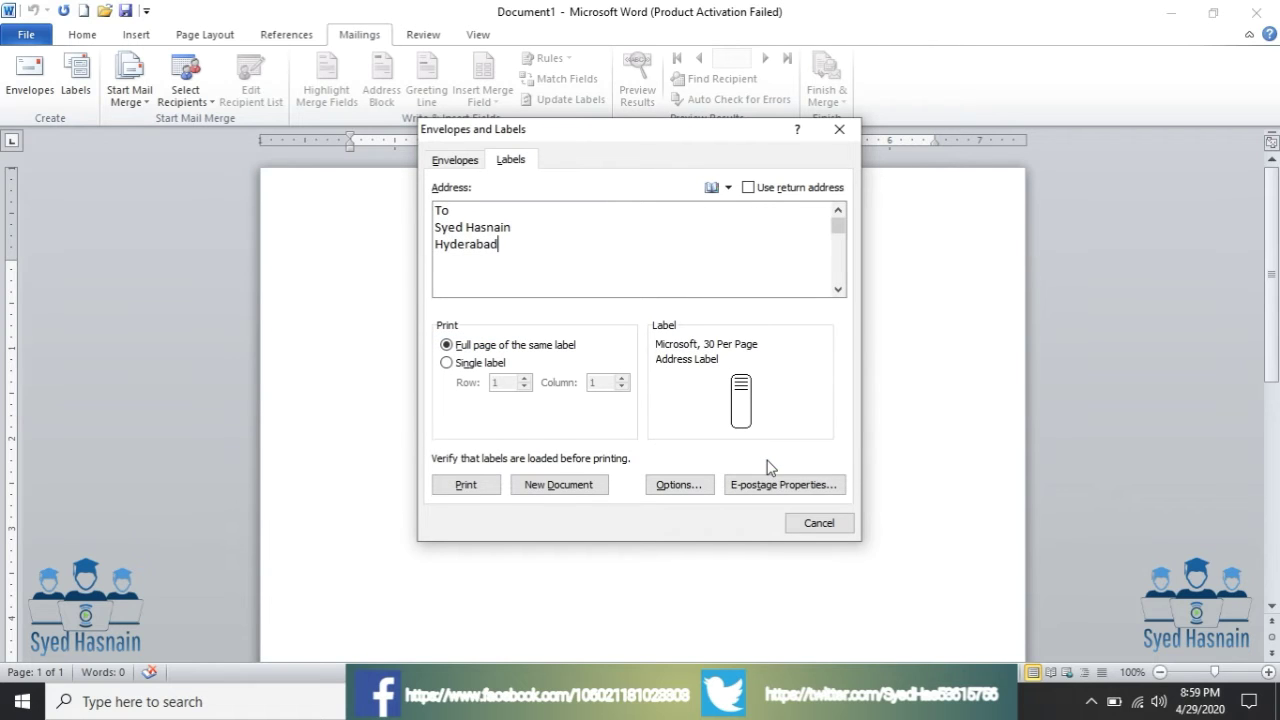
- Create a new labels document showing the address, and start a Labels mail merge
left_click(599, 486)
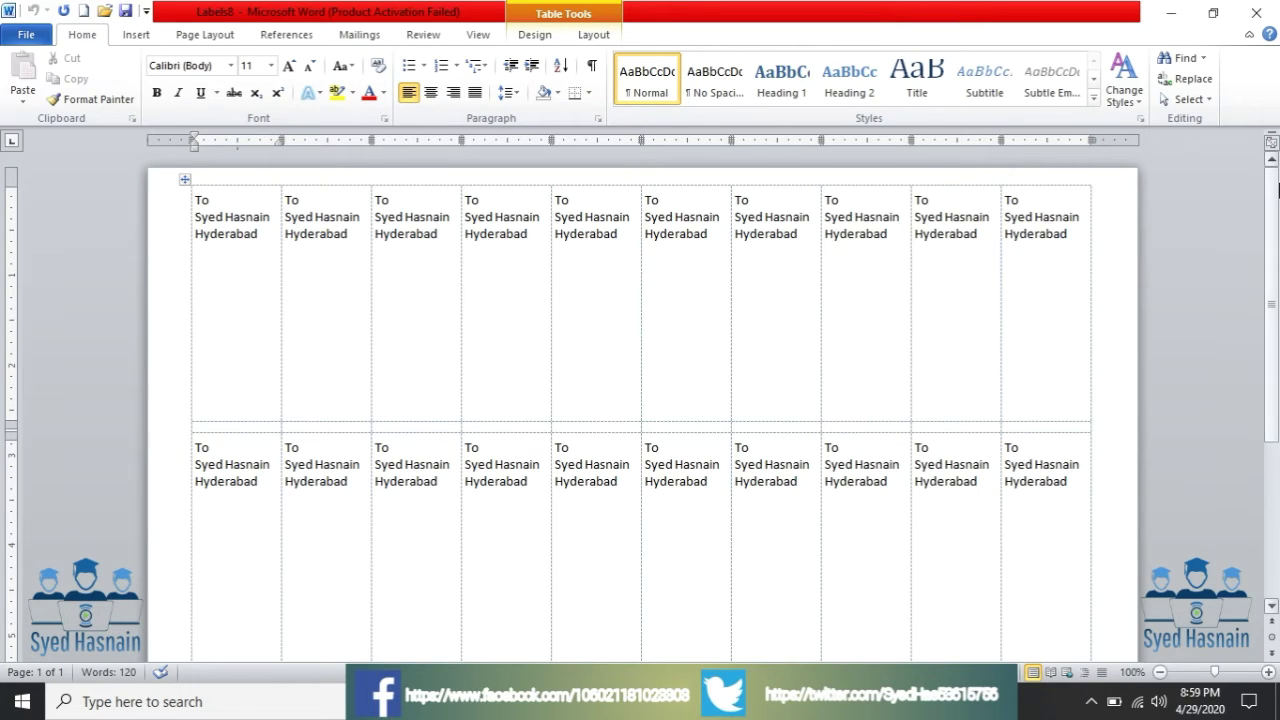
mouse_move(1277, 190)
left_mouse_down()
mouse_move(1278, 368)
mouse_move(1276, 186)
left_mouse_up()
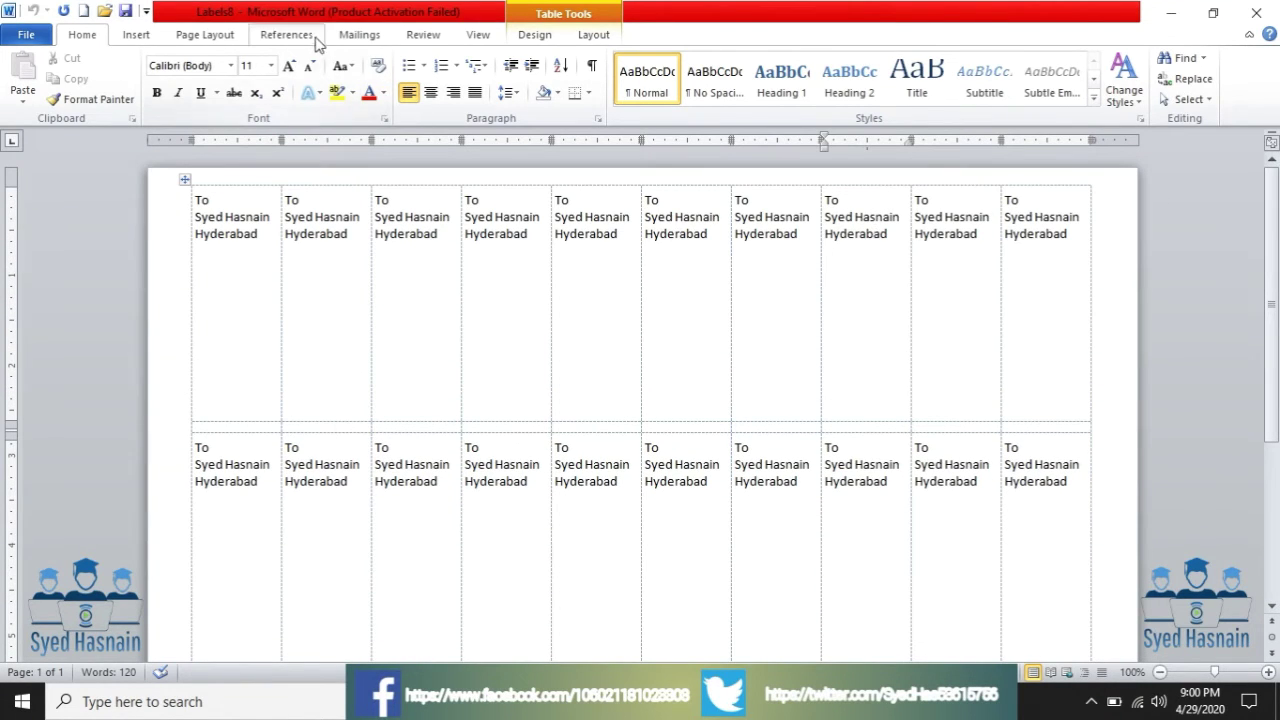
left_click(358, 36)
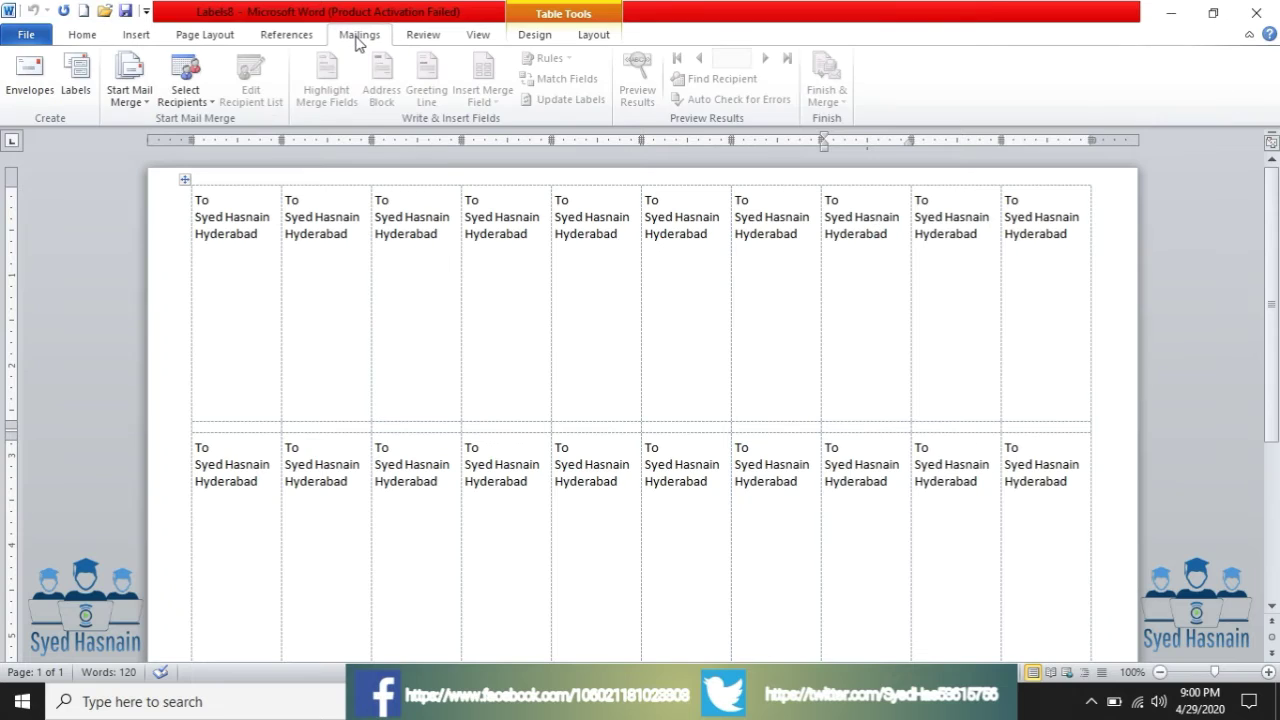
left_click(132, 94)
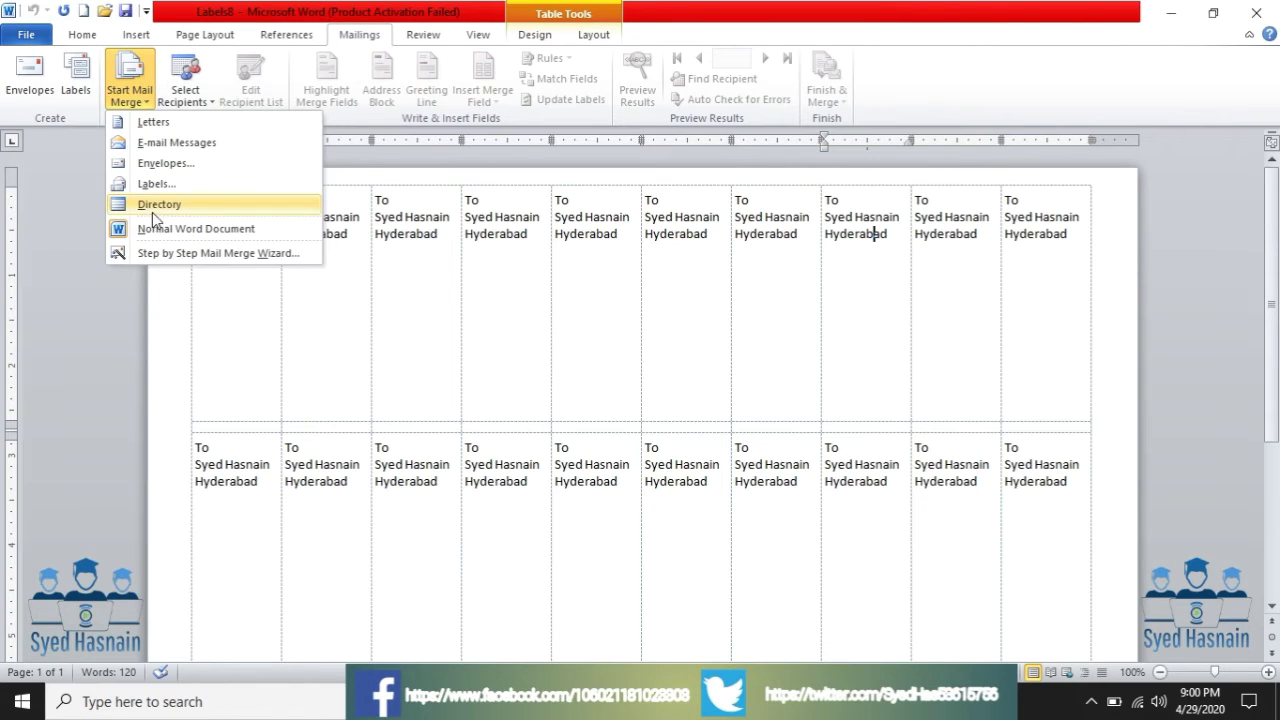
left_click(174, 183)
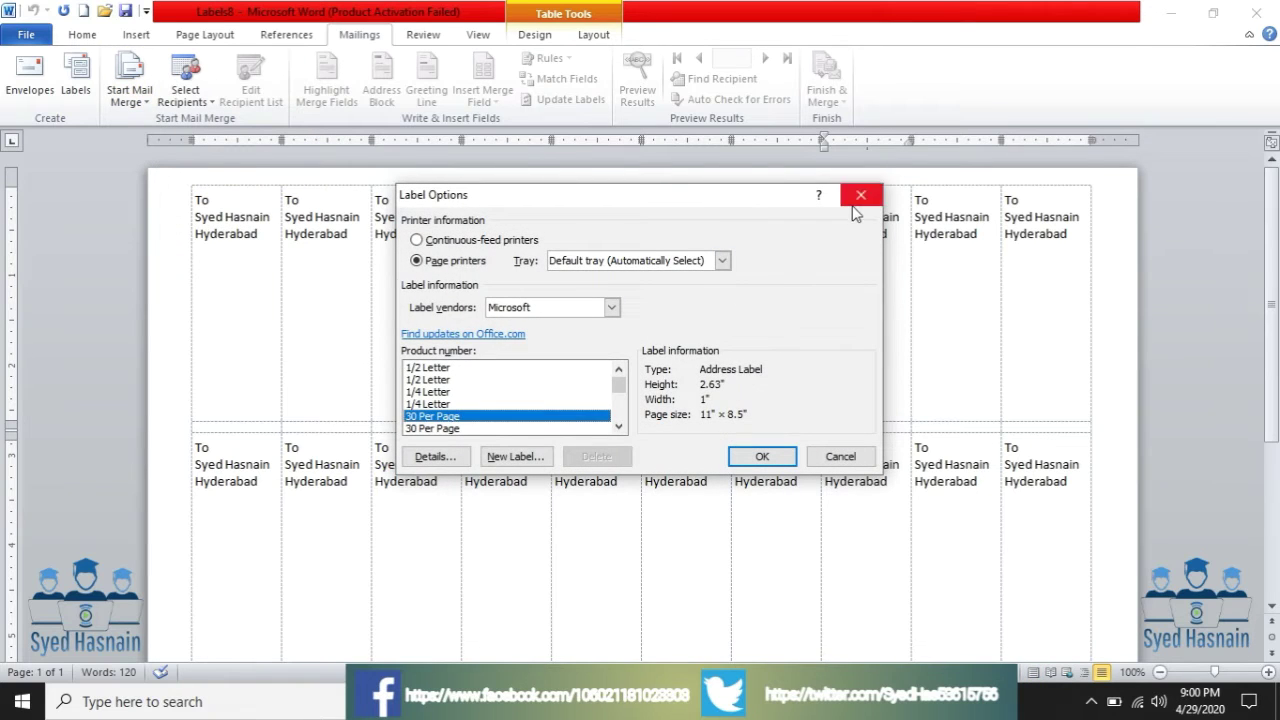
left_click(857, 205)
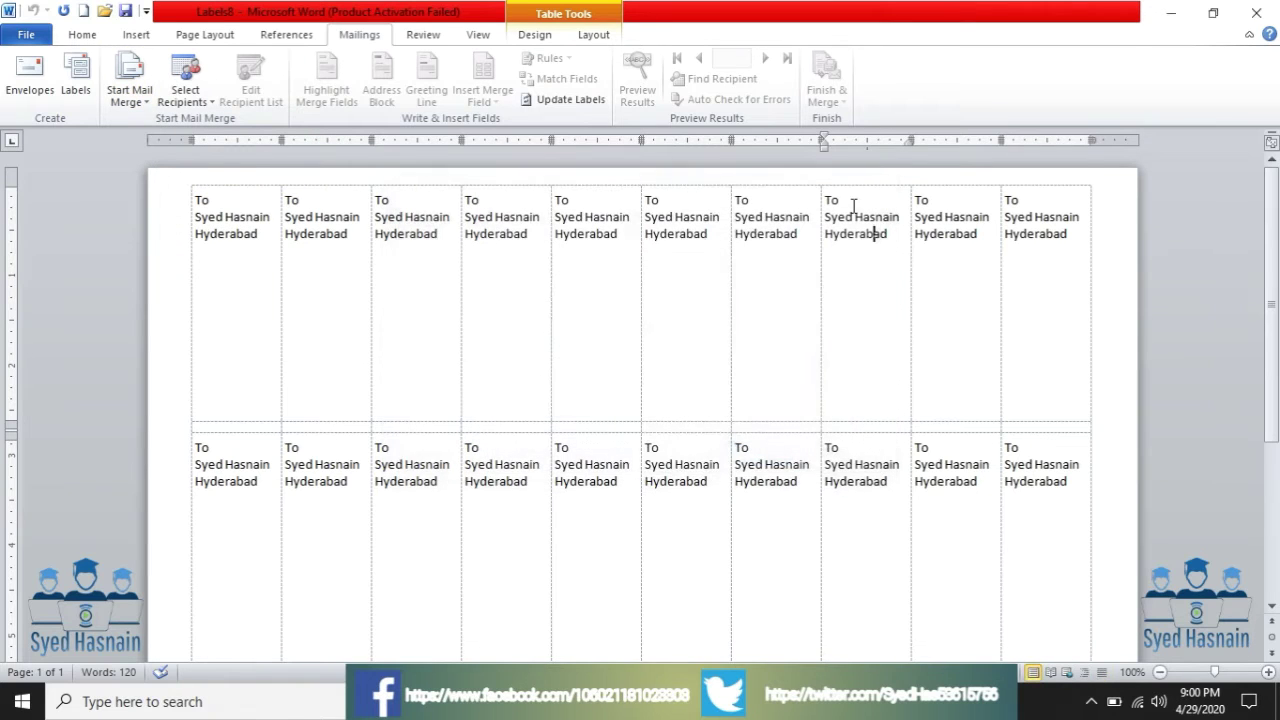
left_click(152, 105)
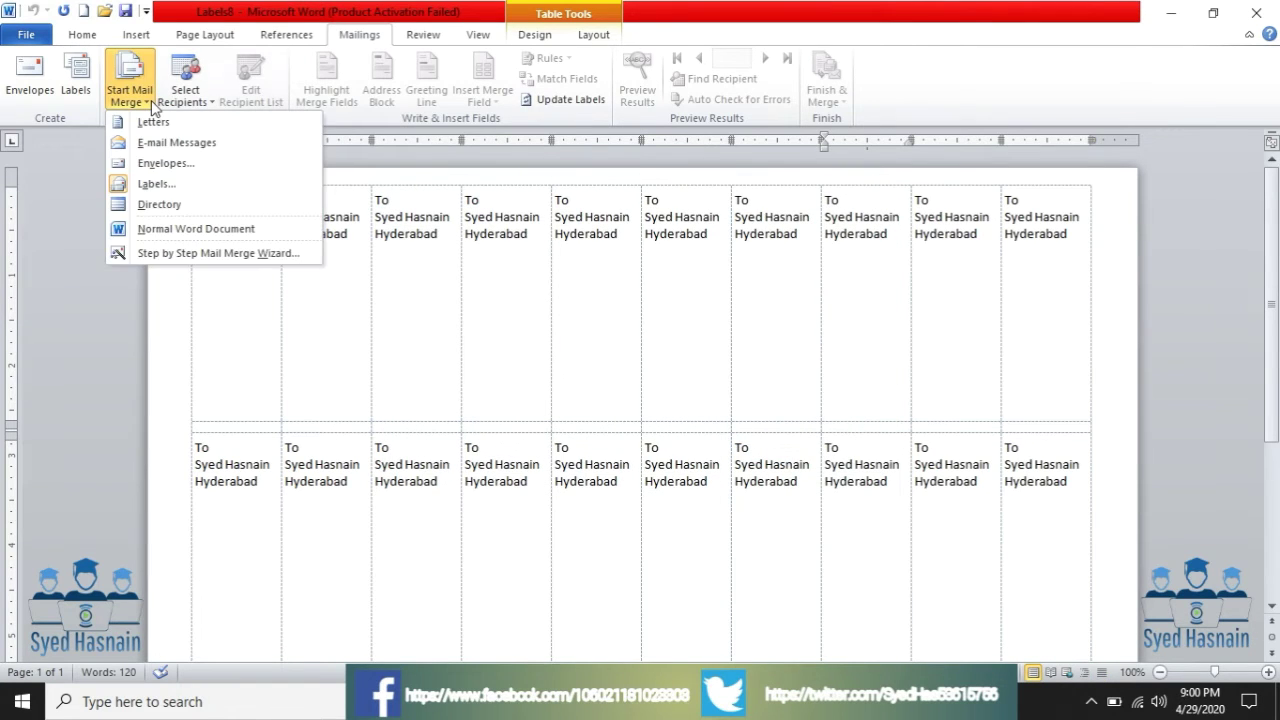
- Launch the Step by Step Mail Merge Wizard and select 'Change document layout' as starting document
left_click(174, 256)
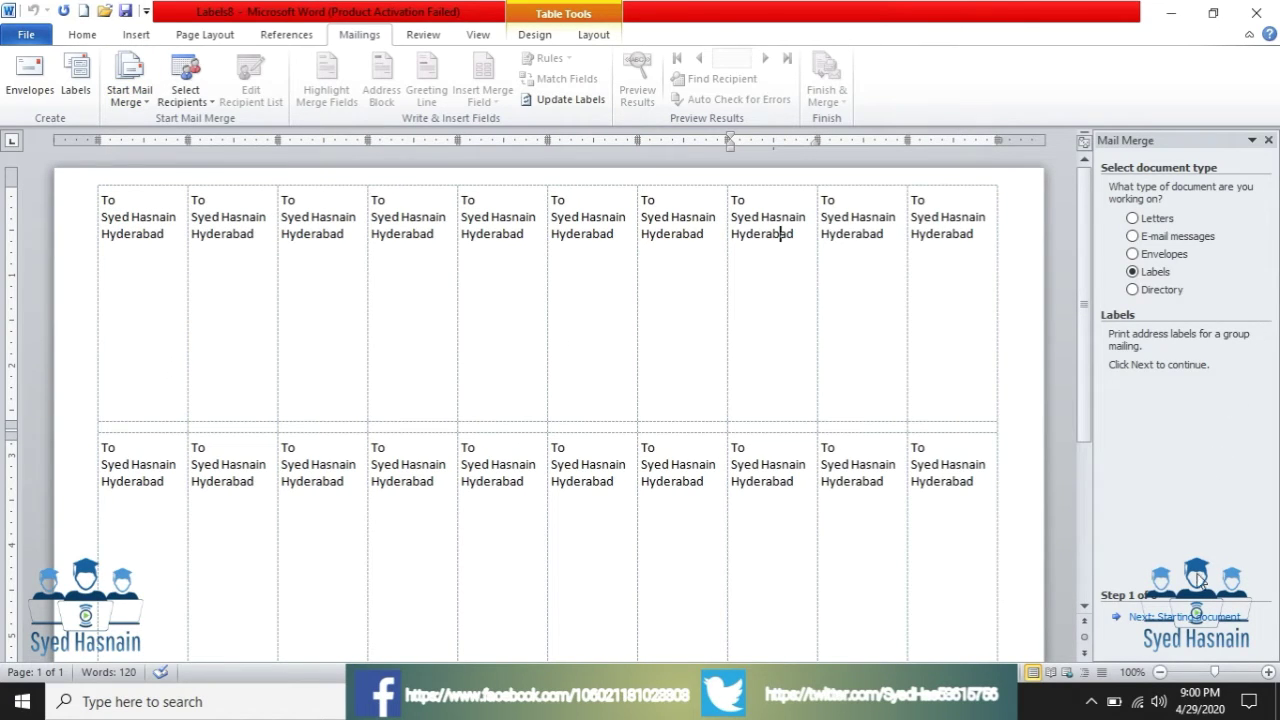
left_click(1197, 618)
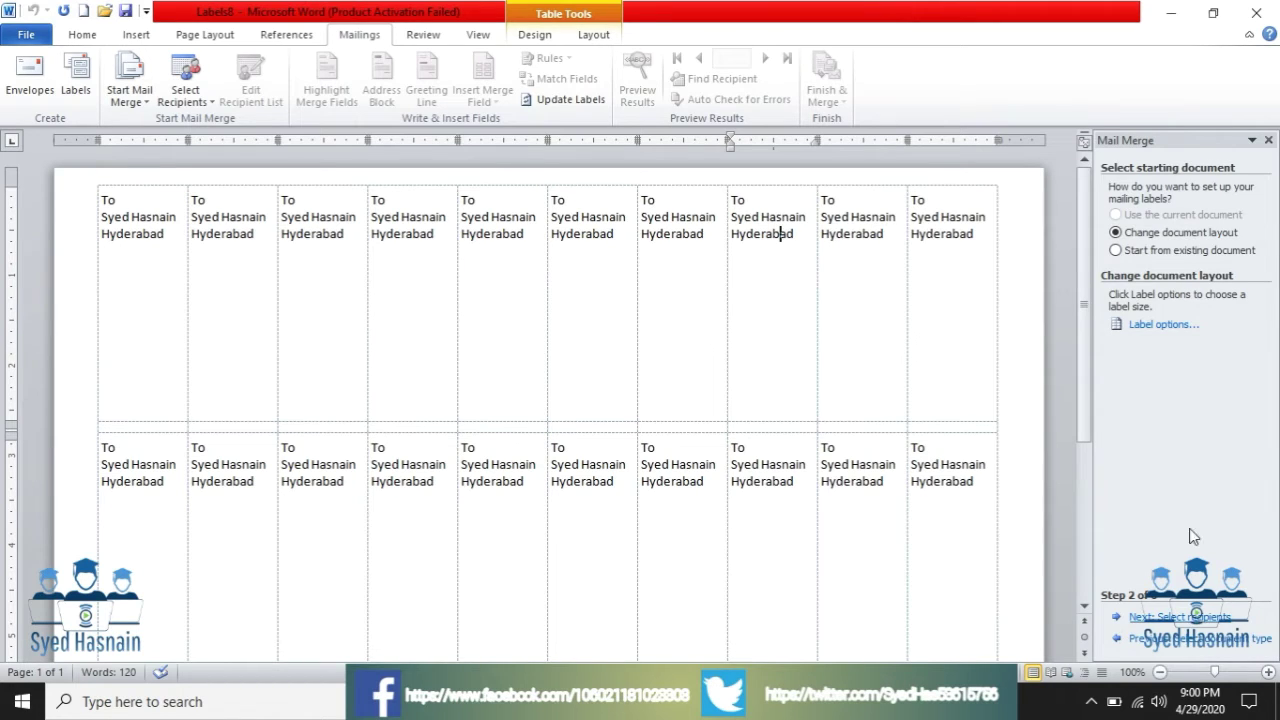
left_click(1197, 253)
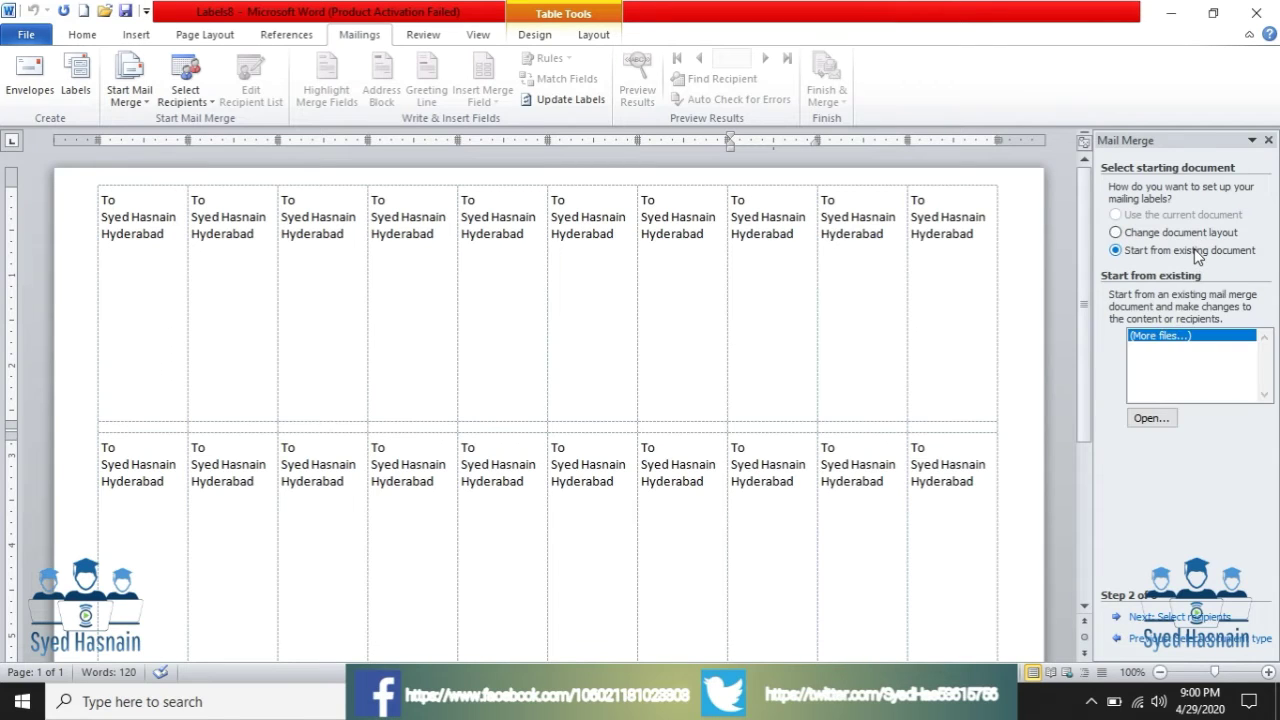
left_click(1202, 236)
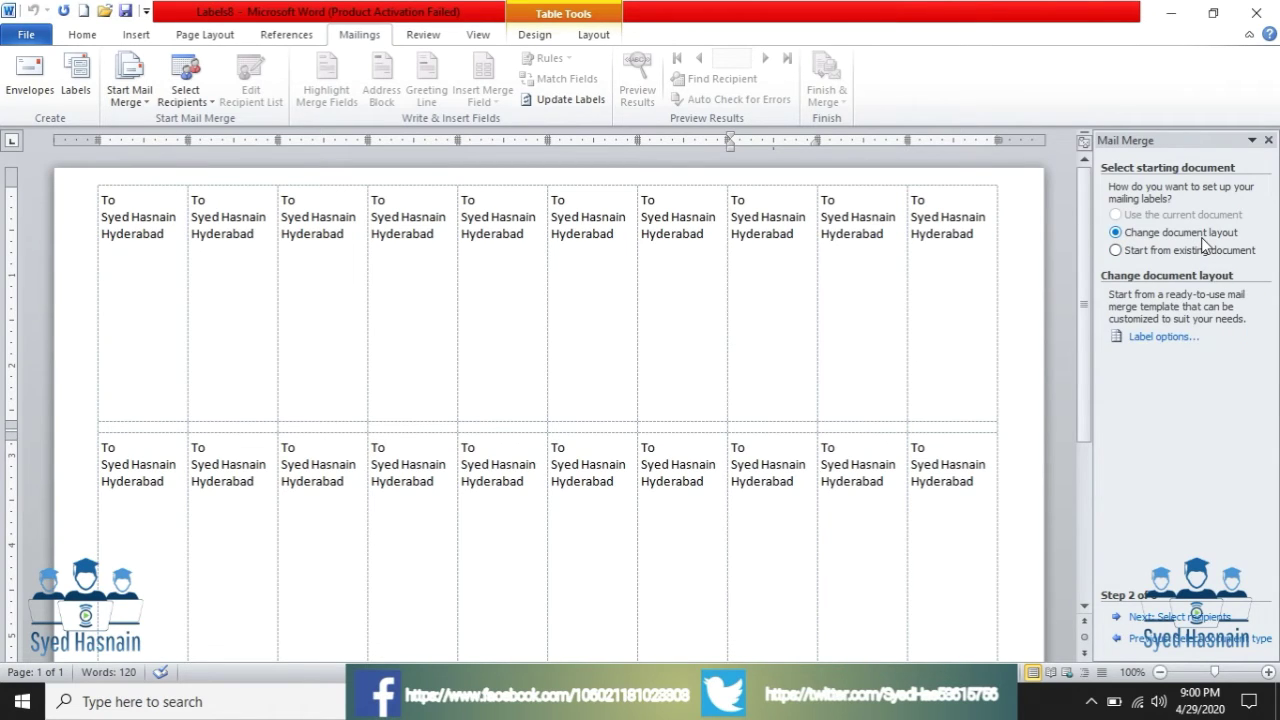
left_click(1170, 342)
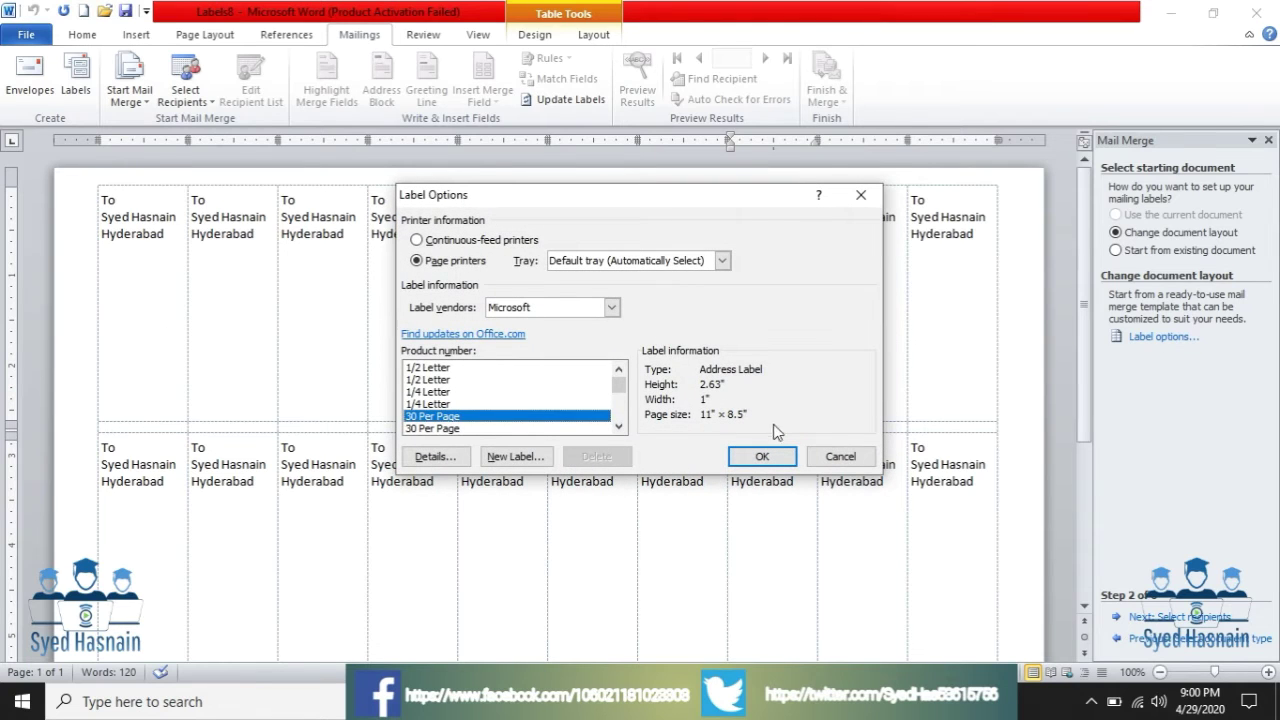
left_click(836, 456)
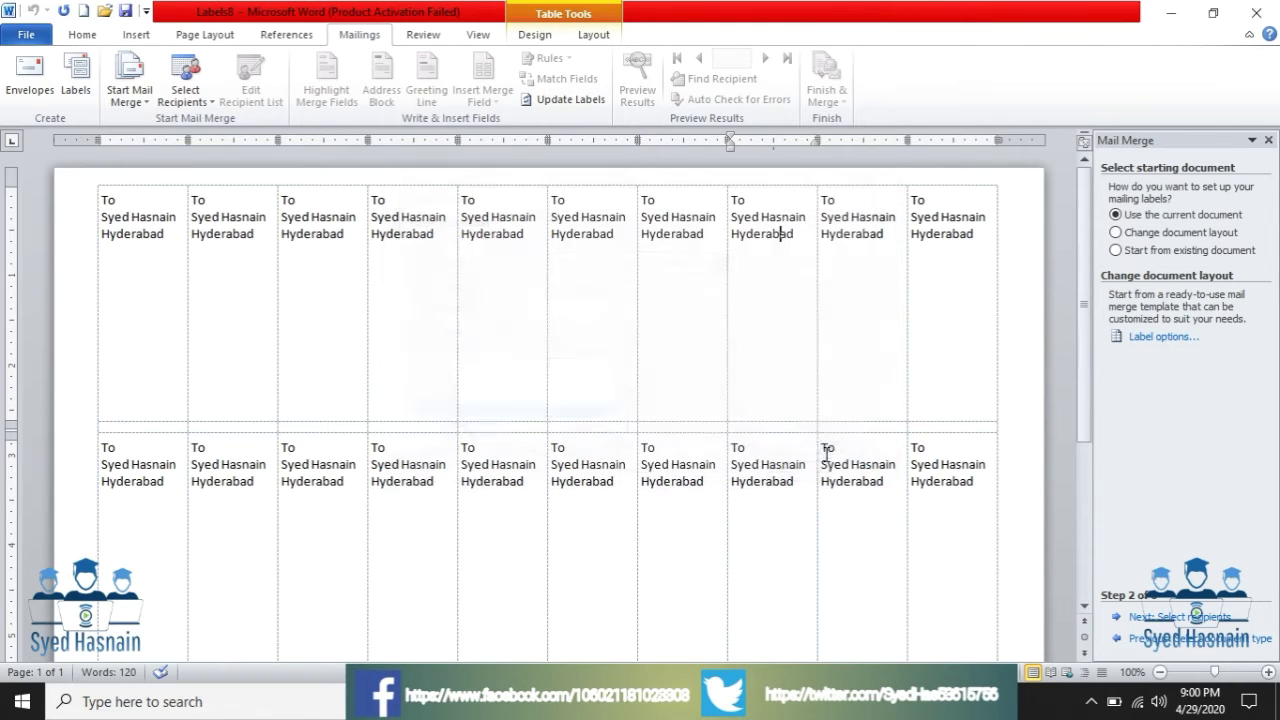
left_click(1180, 238)
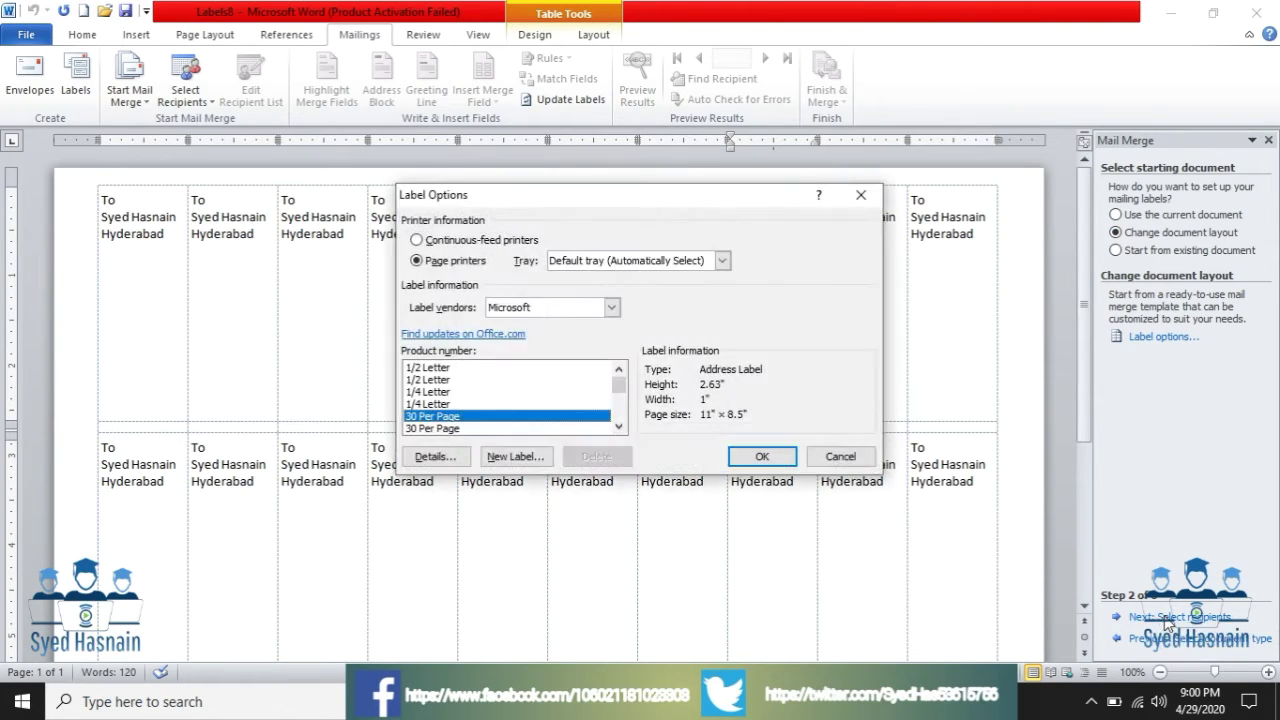
- Apply the label options, accept clearing the labels, and select 'Type a new list'
left_click(776, 458)
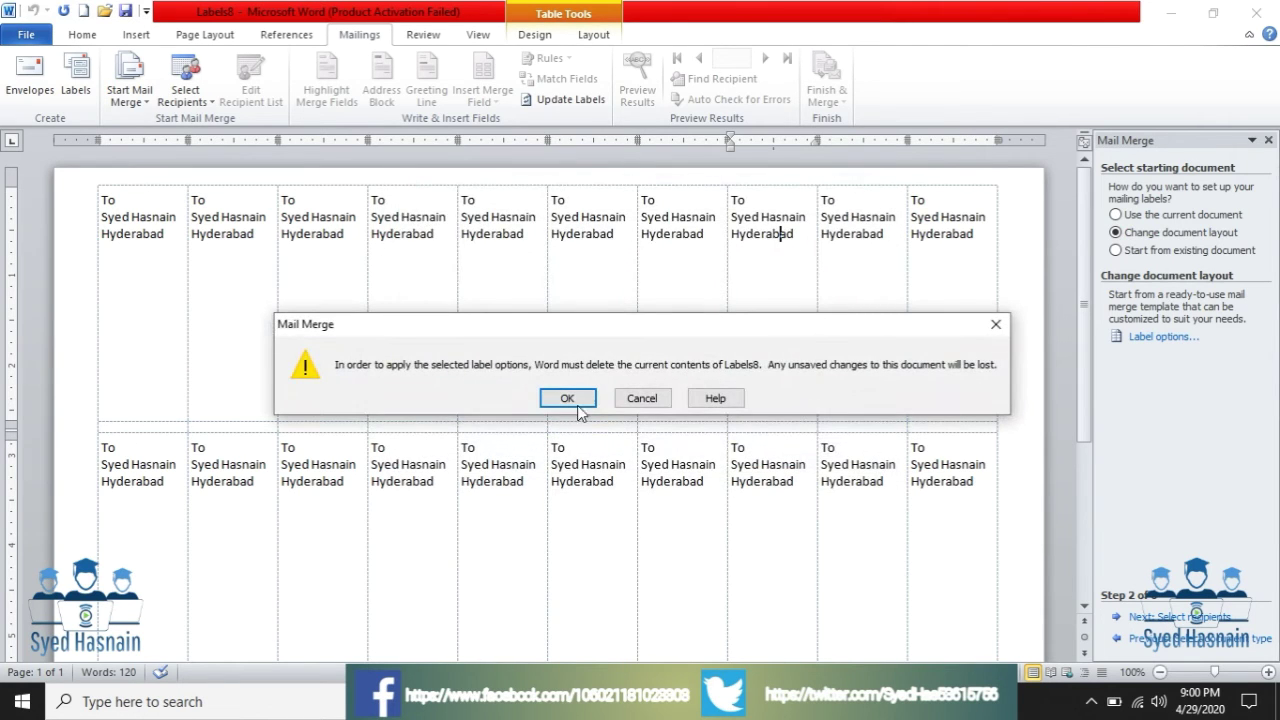
left_click(582, 400)
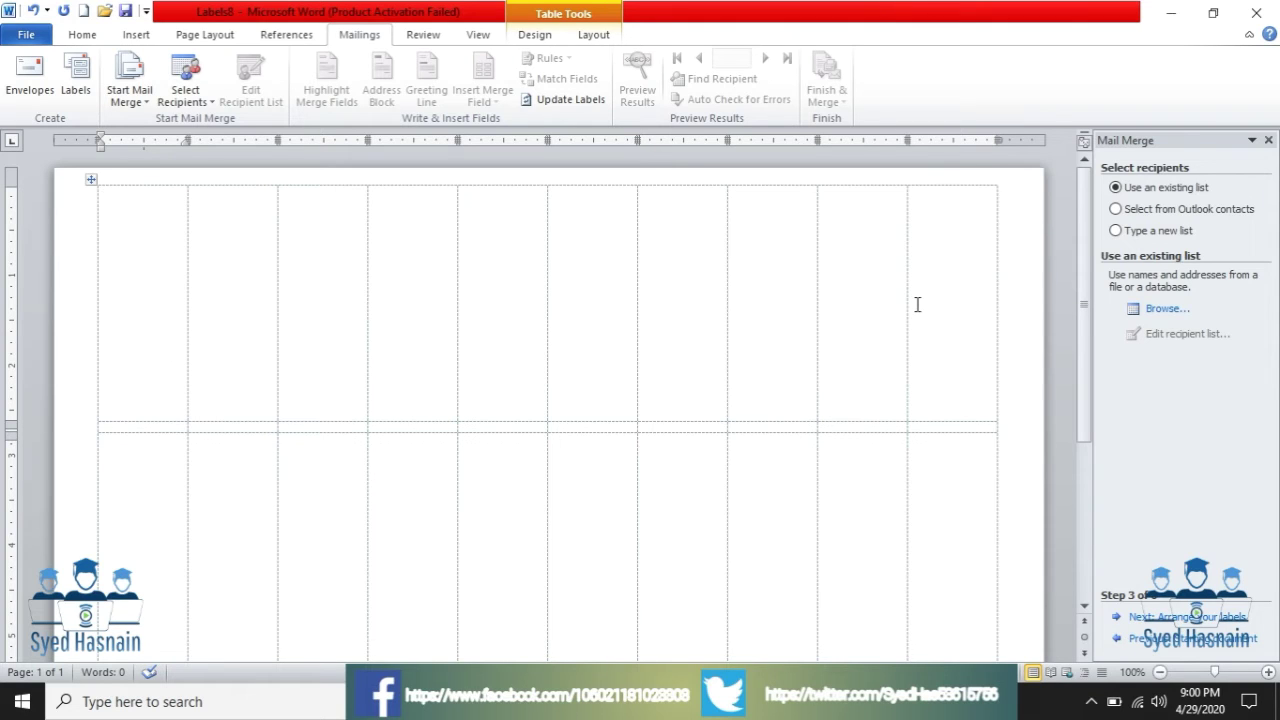
left_click(1142, 236)
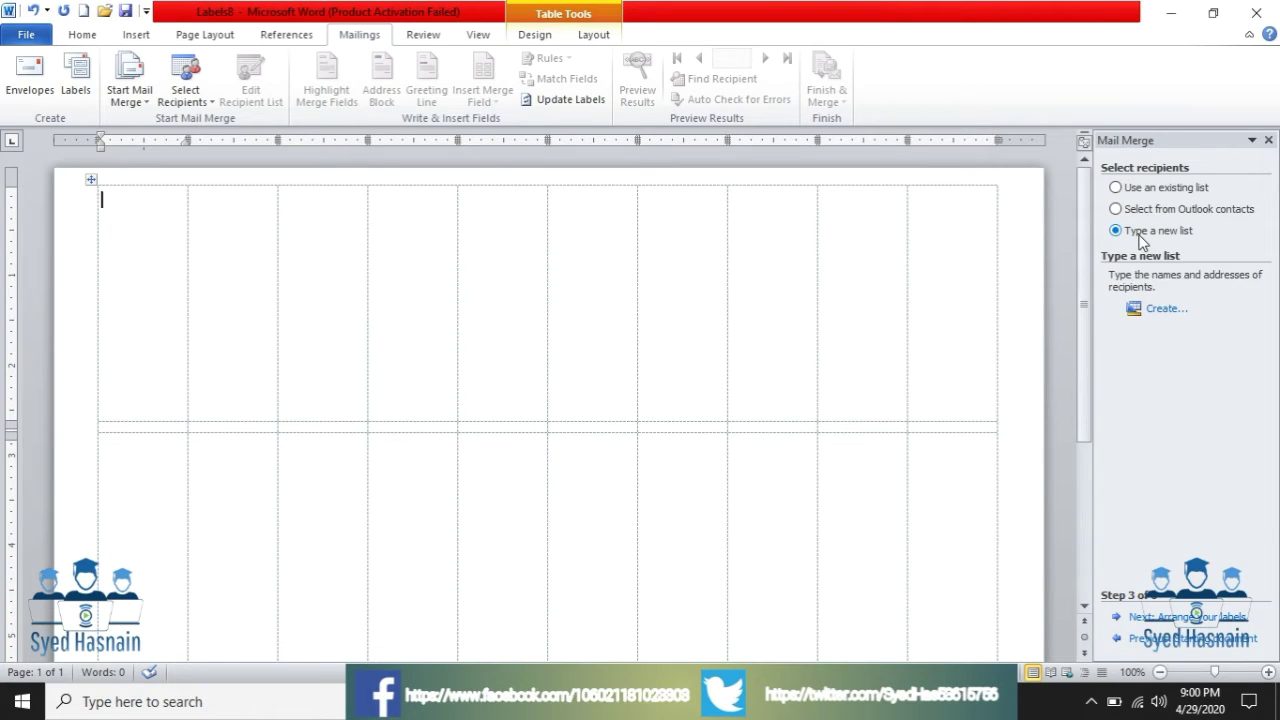
left_click(1167, 306)
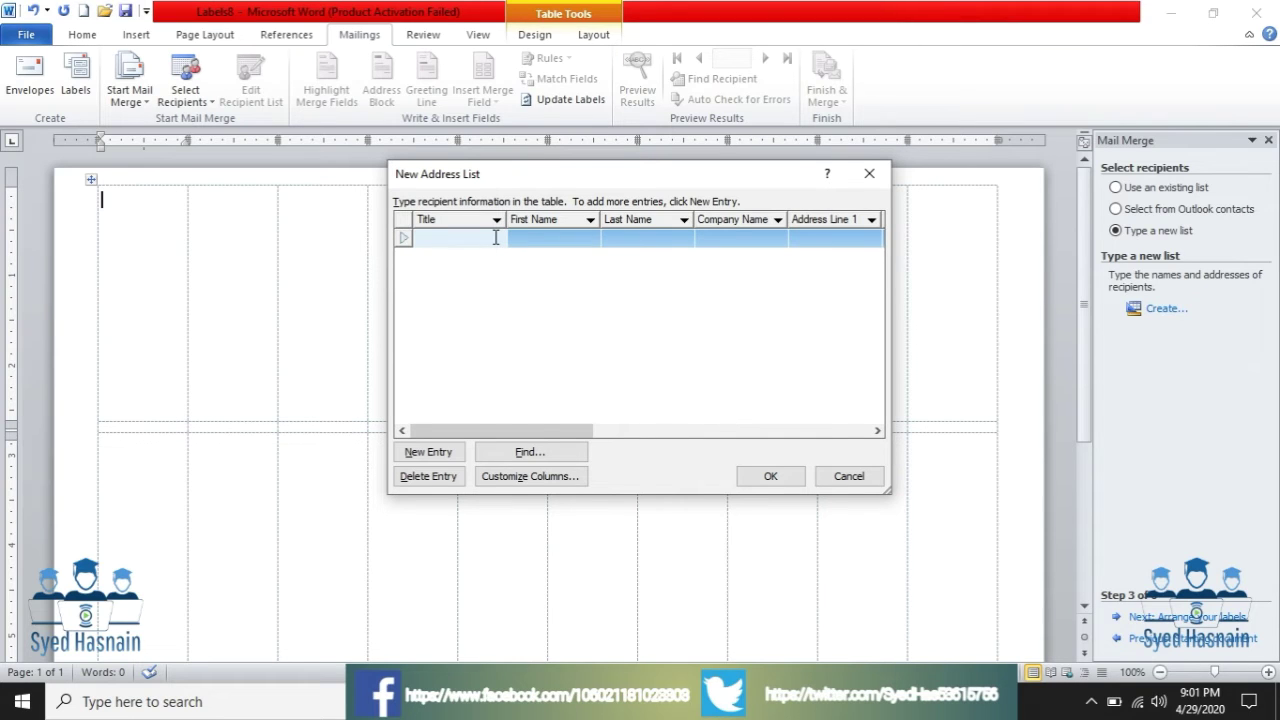
type("Mr")
key("Tab")
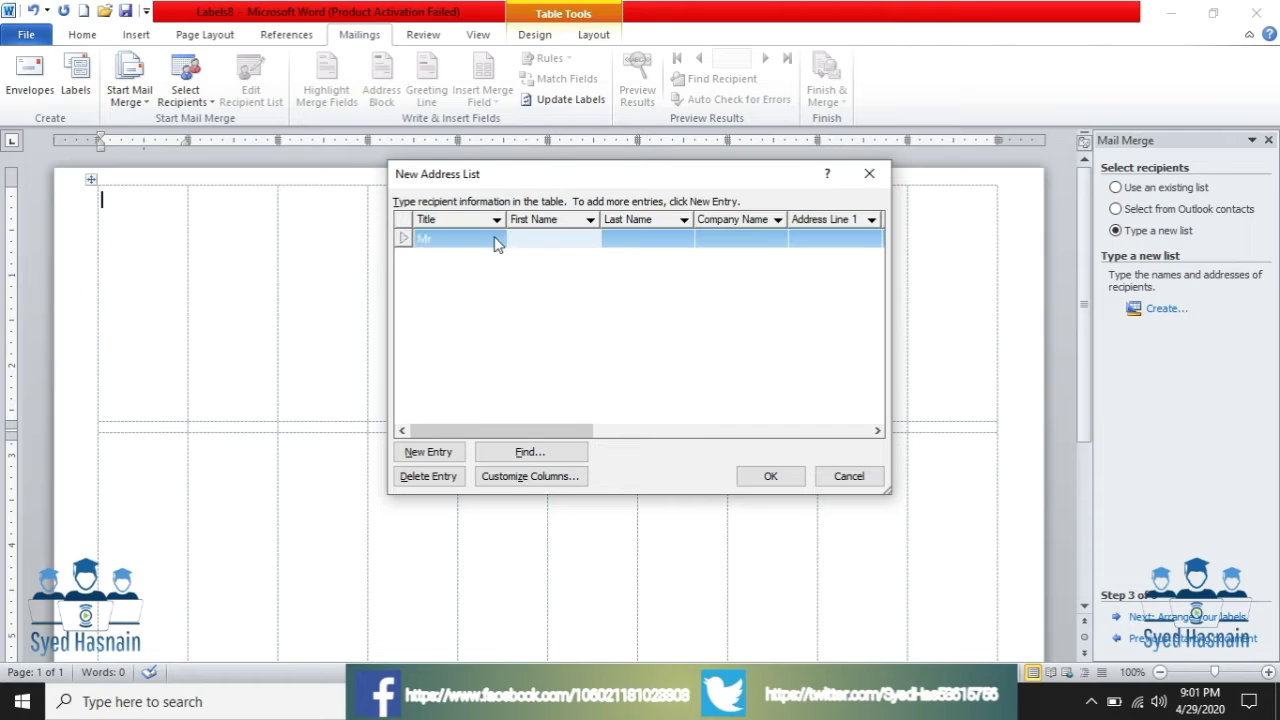
key("Tab")
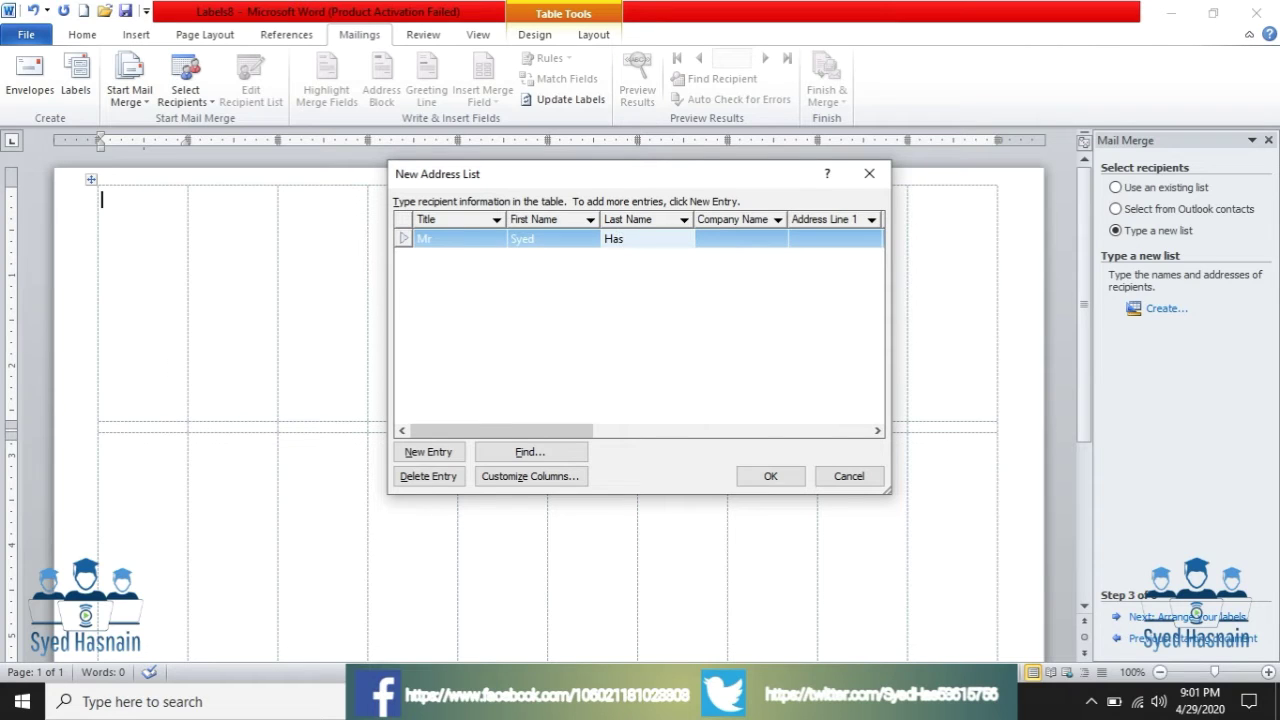
key("Tab")
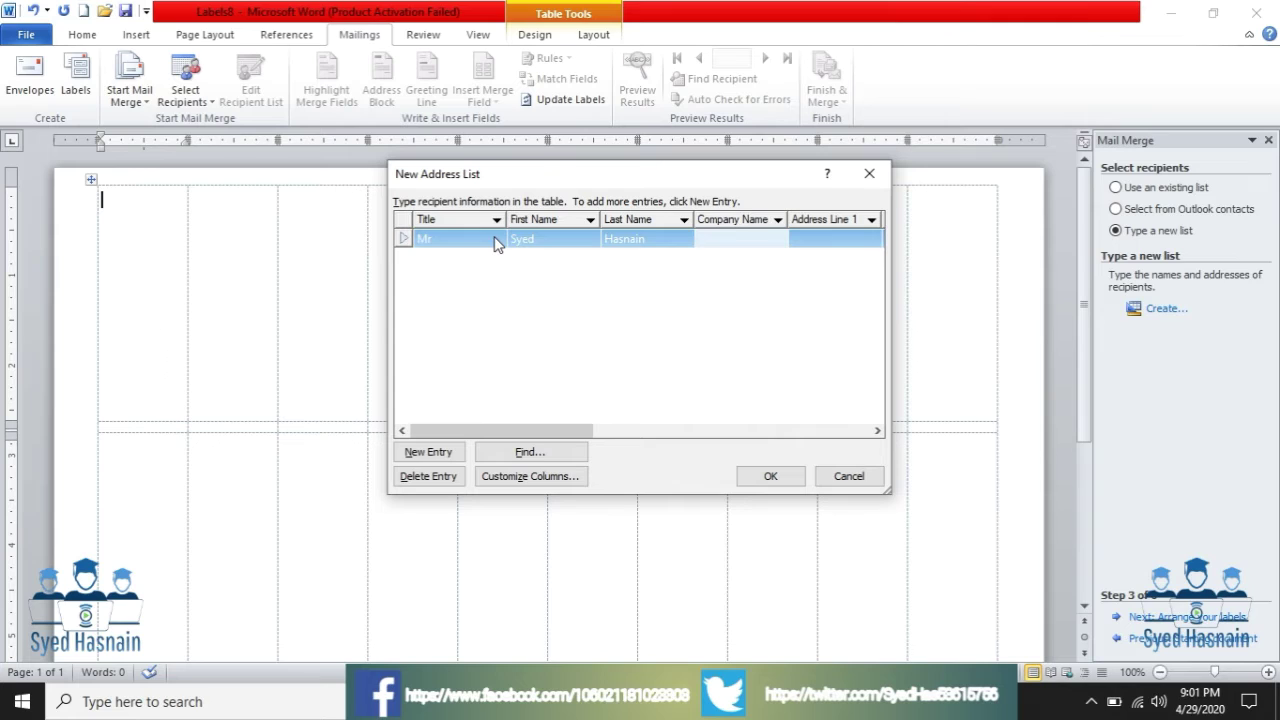
type("Bas")
type("eca")
type("mp")
left_click(450, 455)
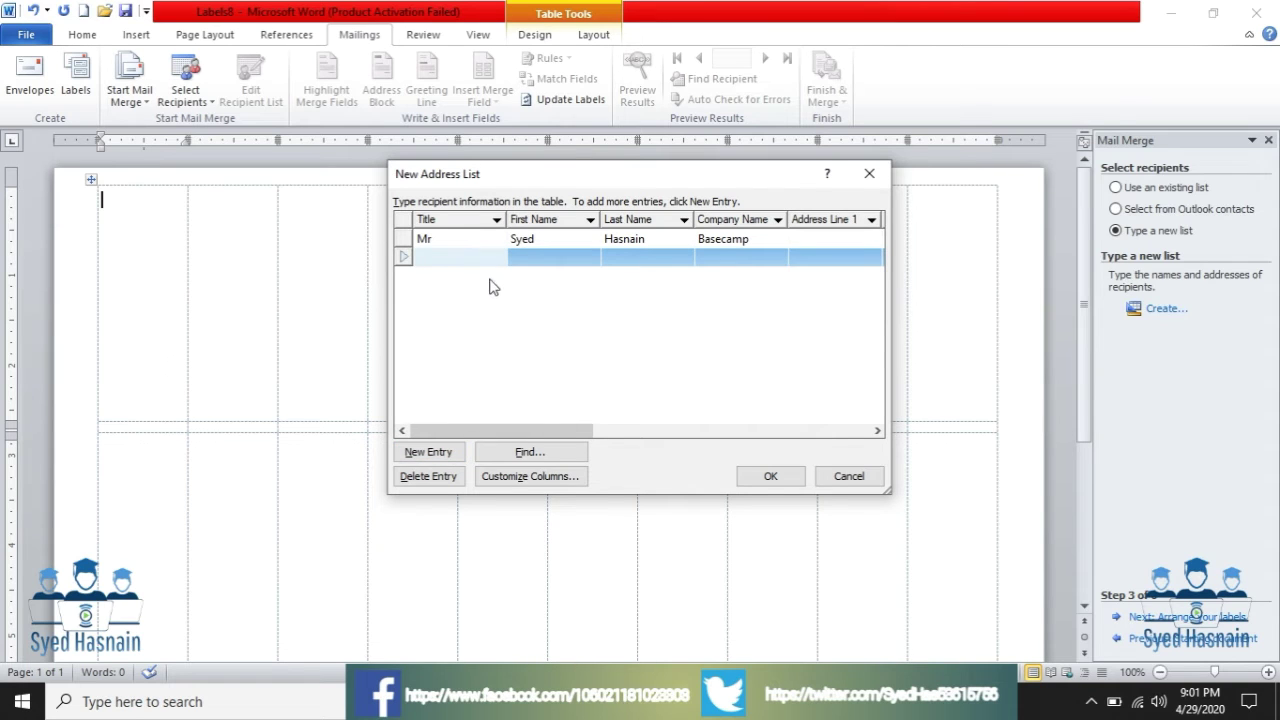
type("Mr")
key("Tab")
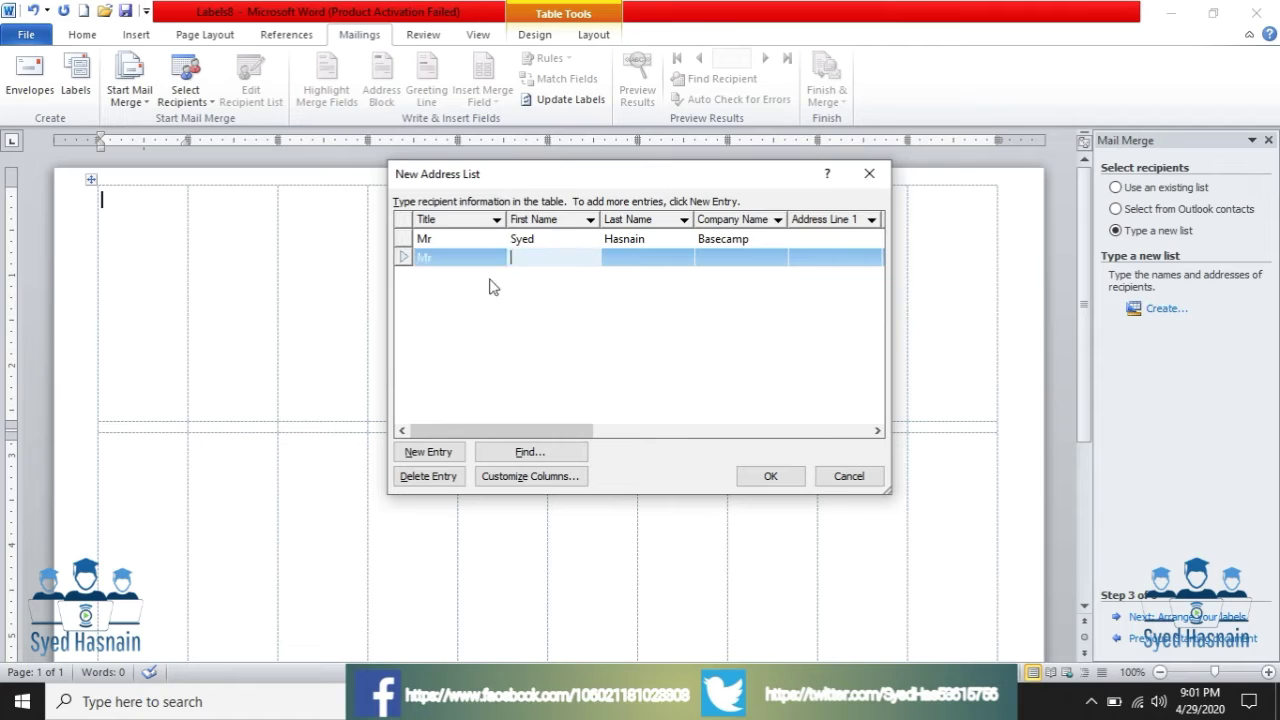
key("Tab")
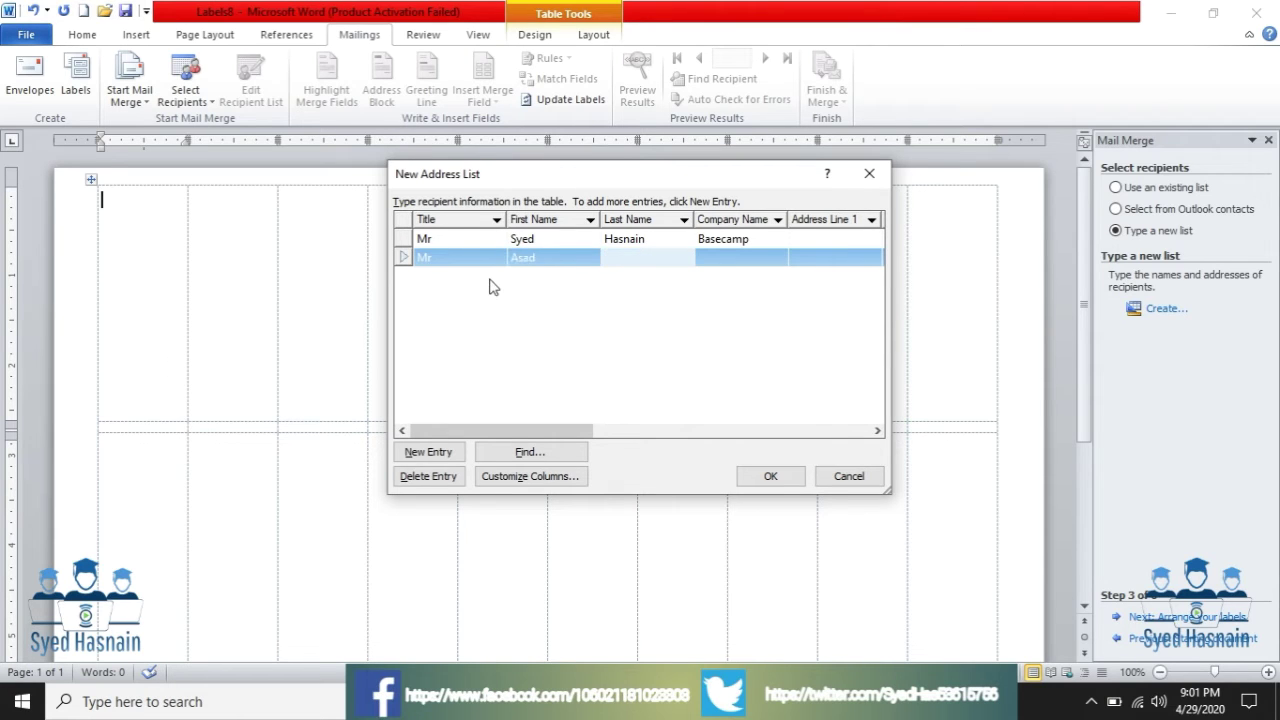
key("Tab")
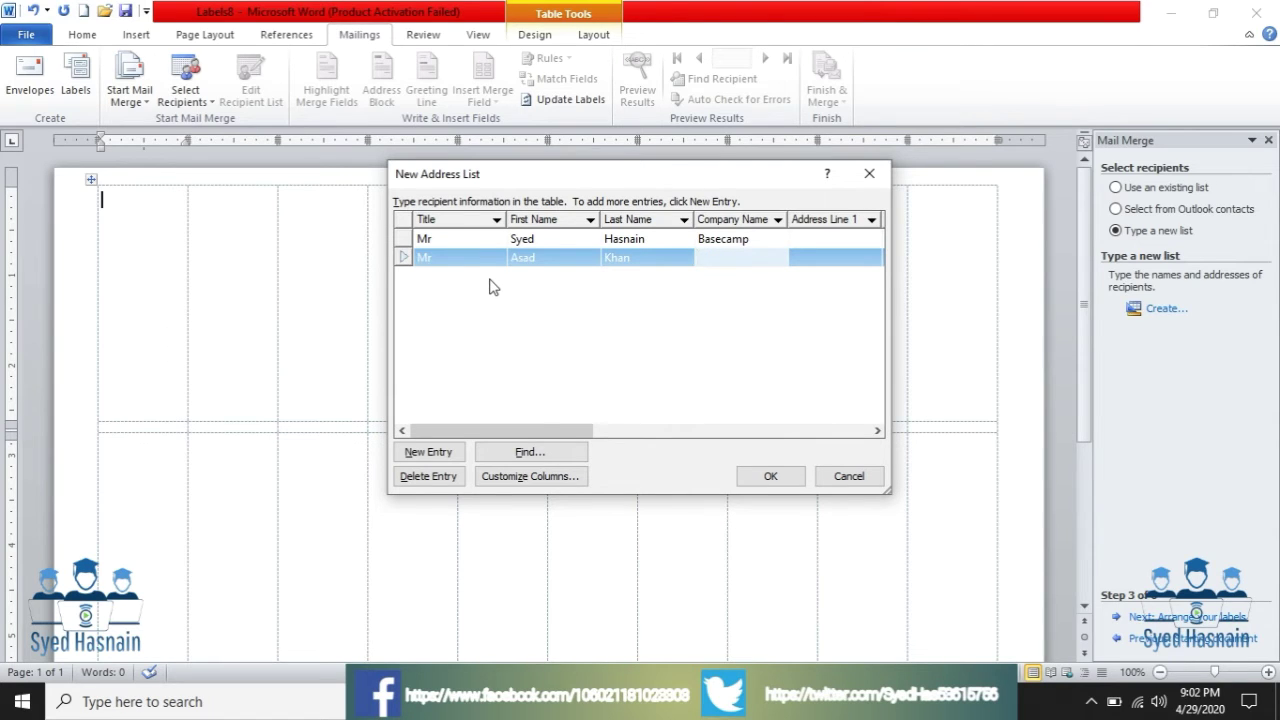
type("Basecamp")
left_click(452, 460)
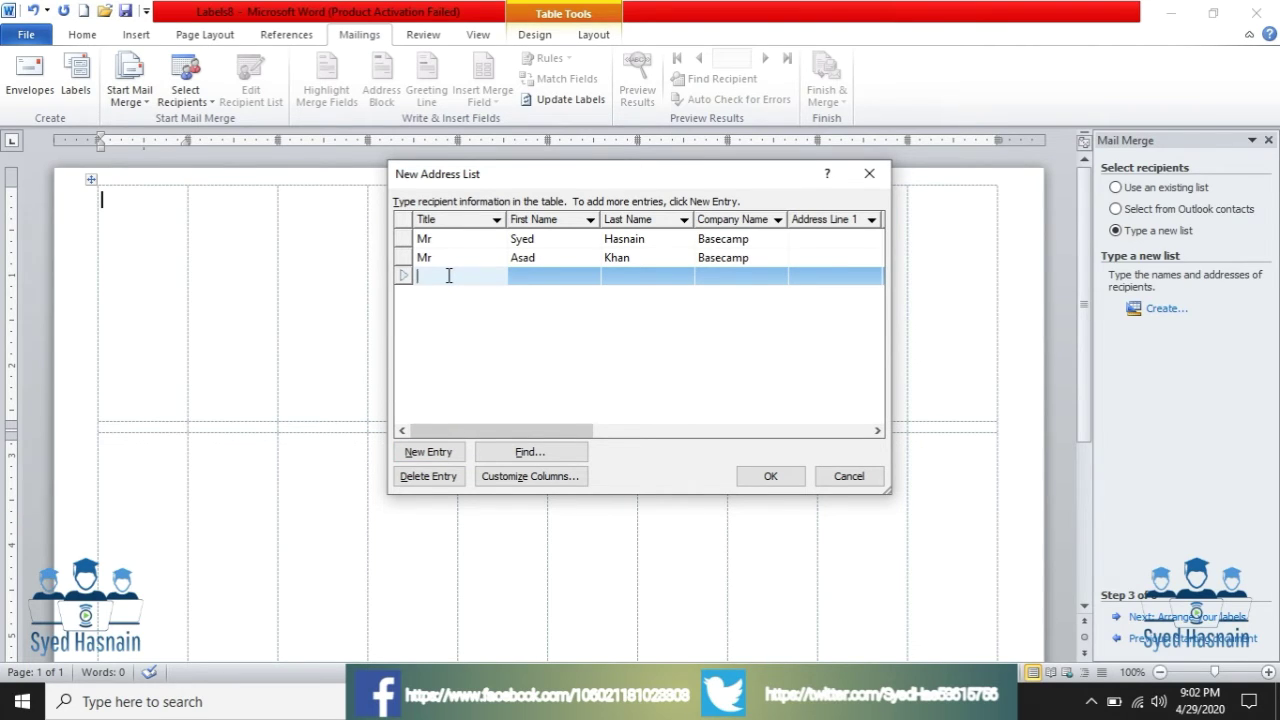
type("Mr")
key("Tab")
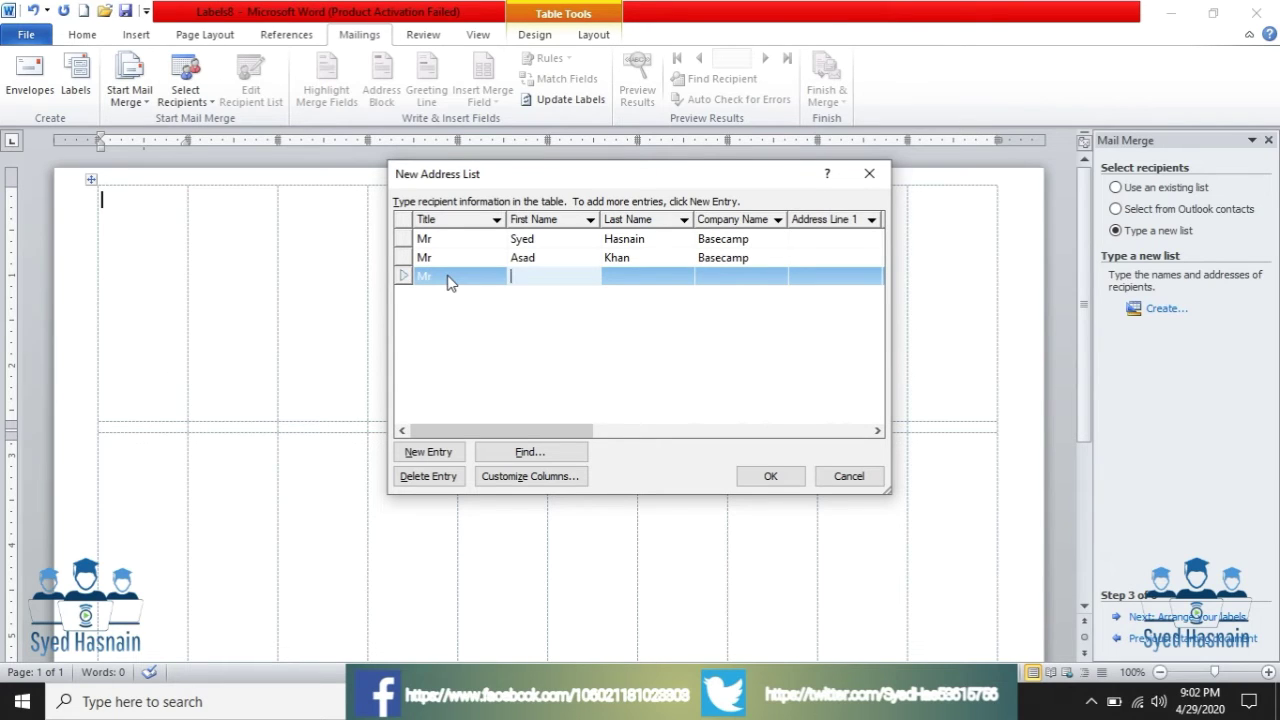
key("Tab")
key("Tab")
type("Basecamp")
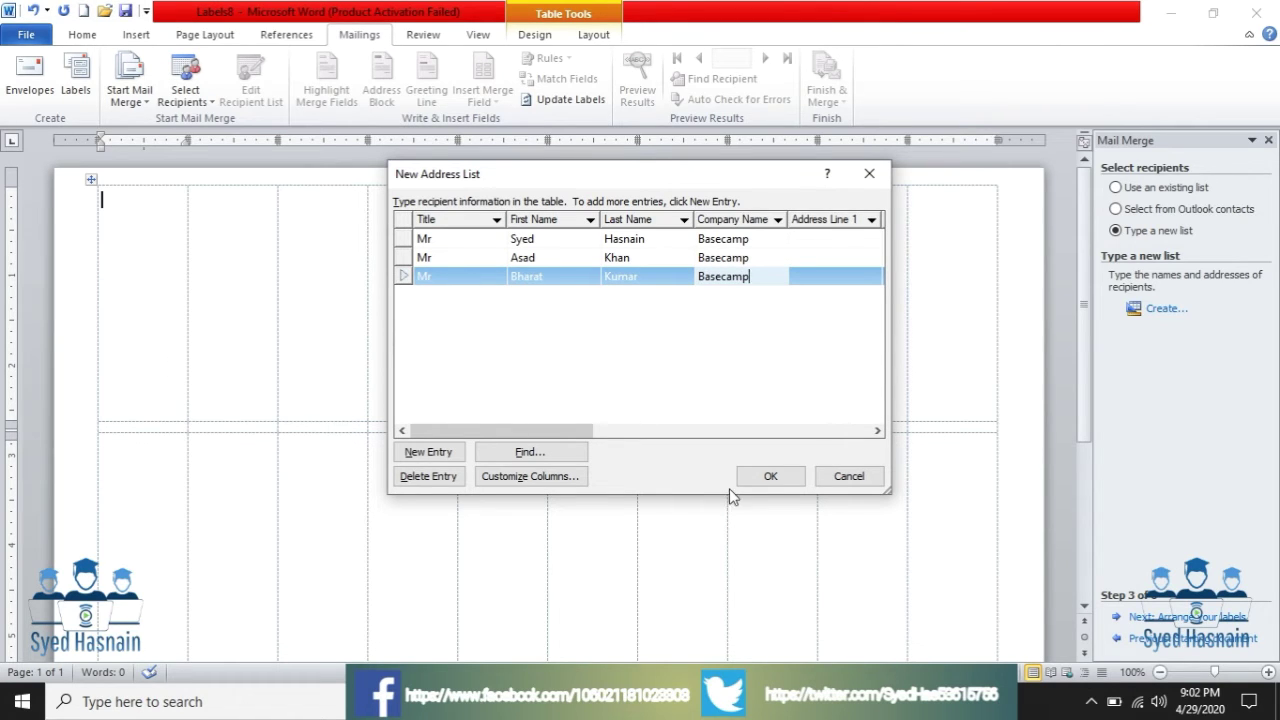
- Save the address list as 'Label' in the Word works folder
left_click(746, 484)
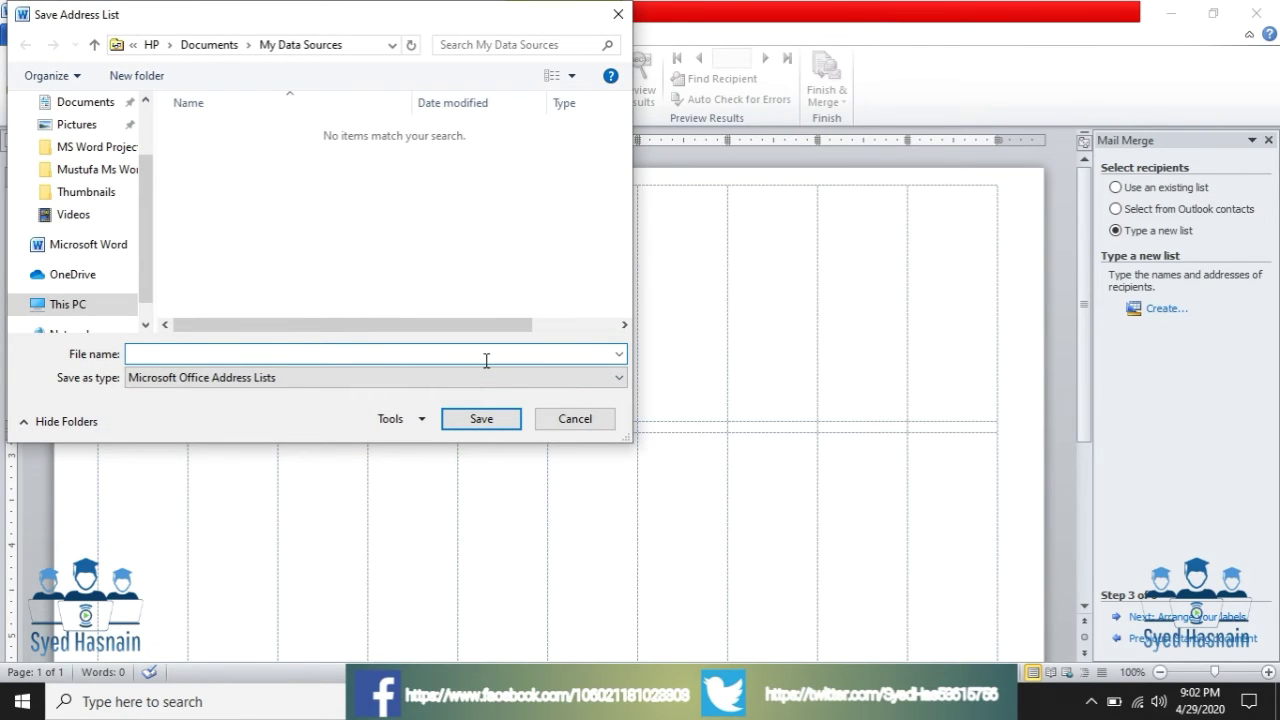
left_click(109, 175)
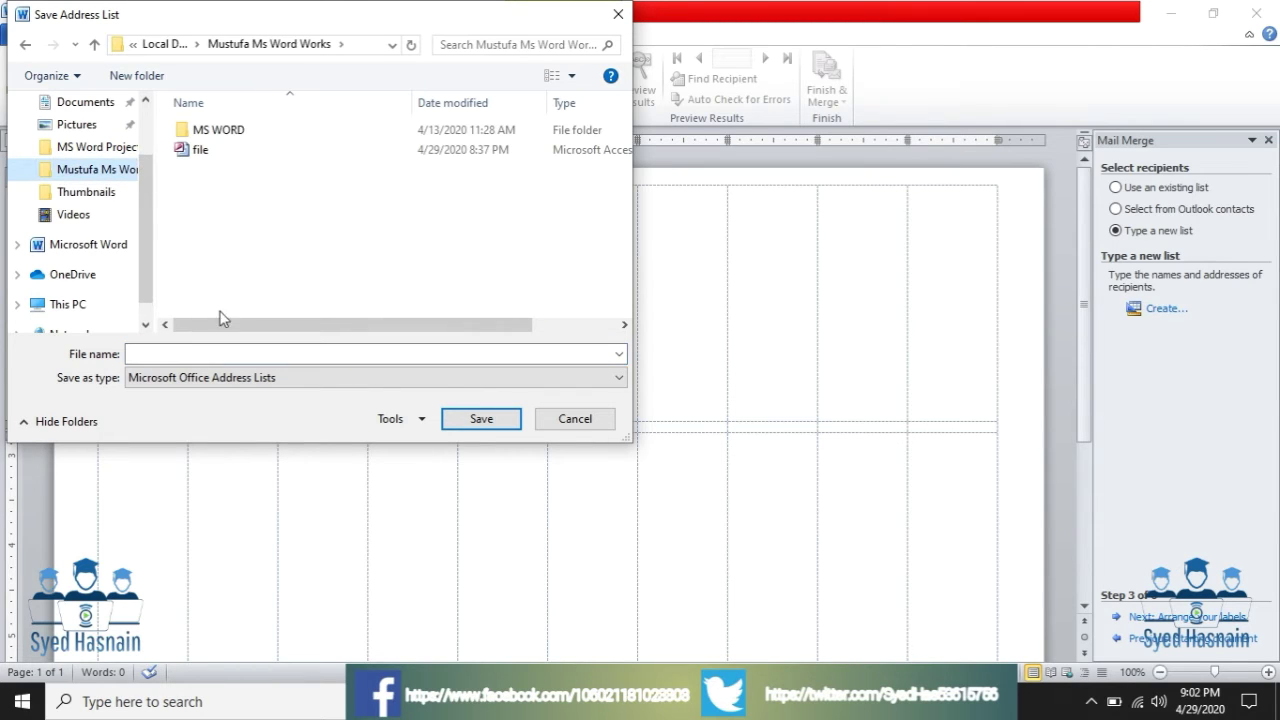
left_click(197, 357)
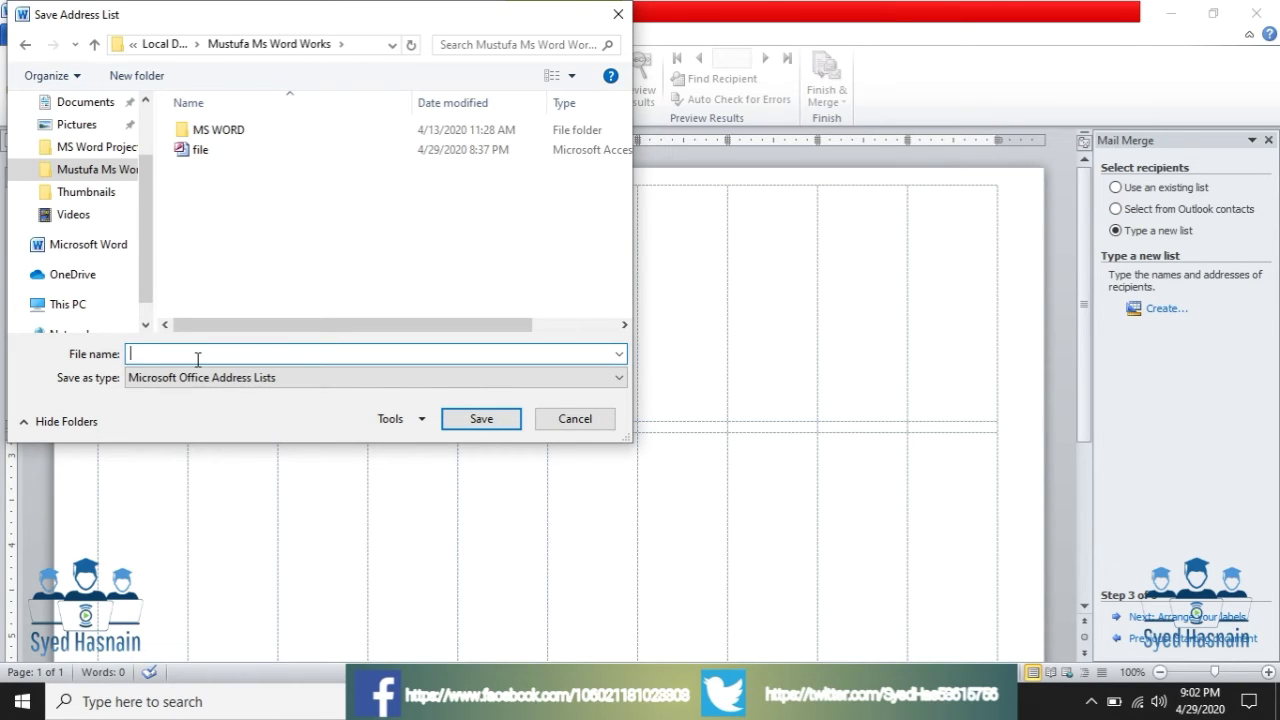
type("Lab")
type("el")
key("Return")
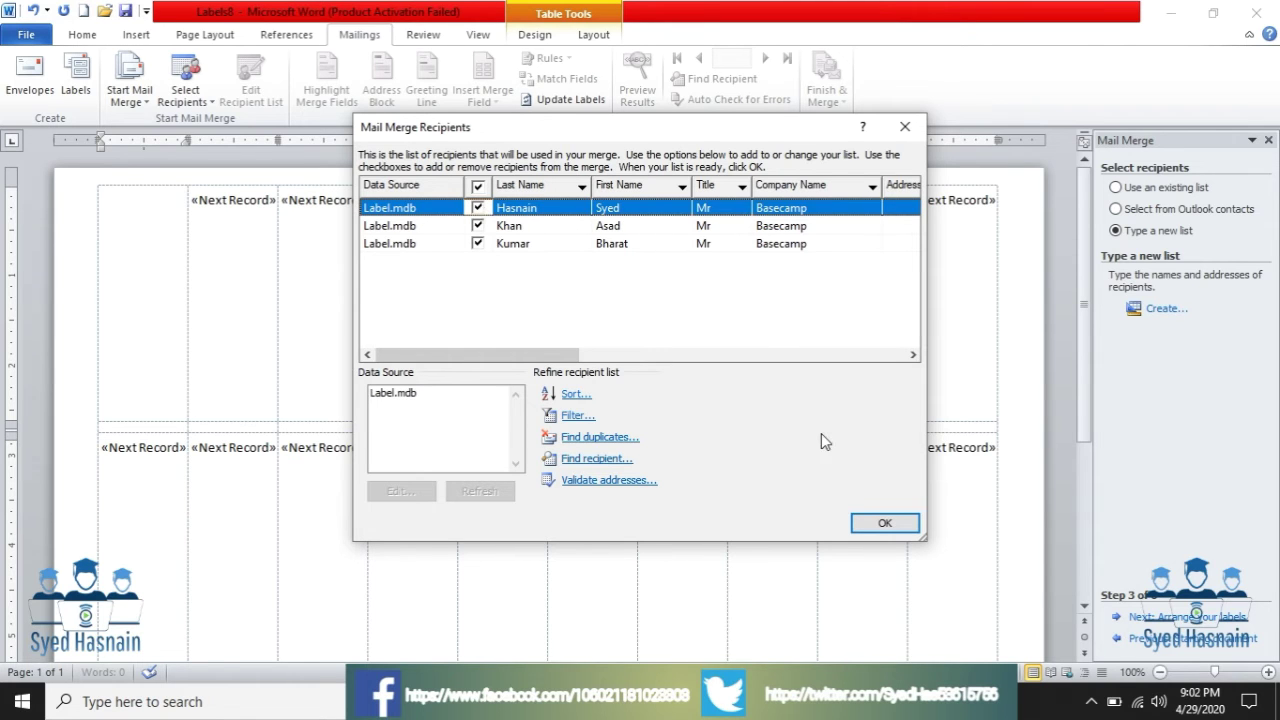
- Accept the Label.mdb recipients and advance the wizard to arranging the labels
left_click(884, 523)
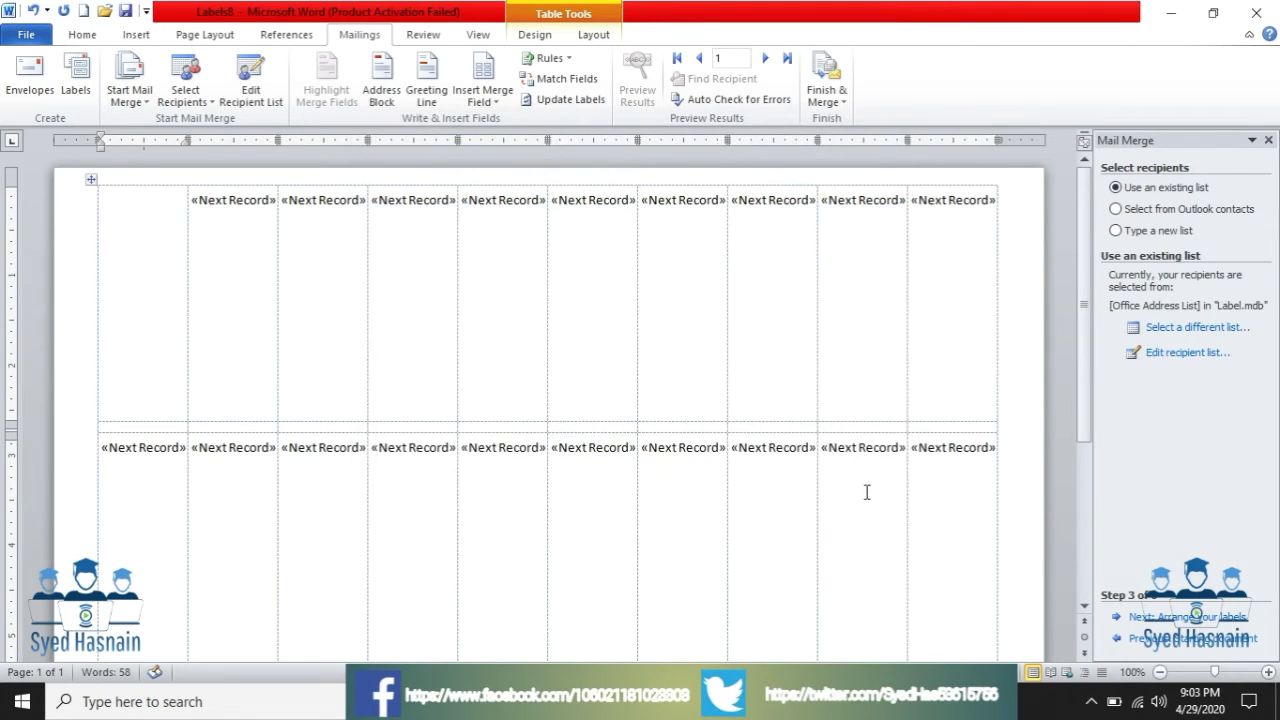
left_click(232, 200)
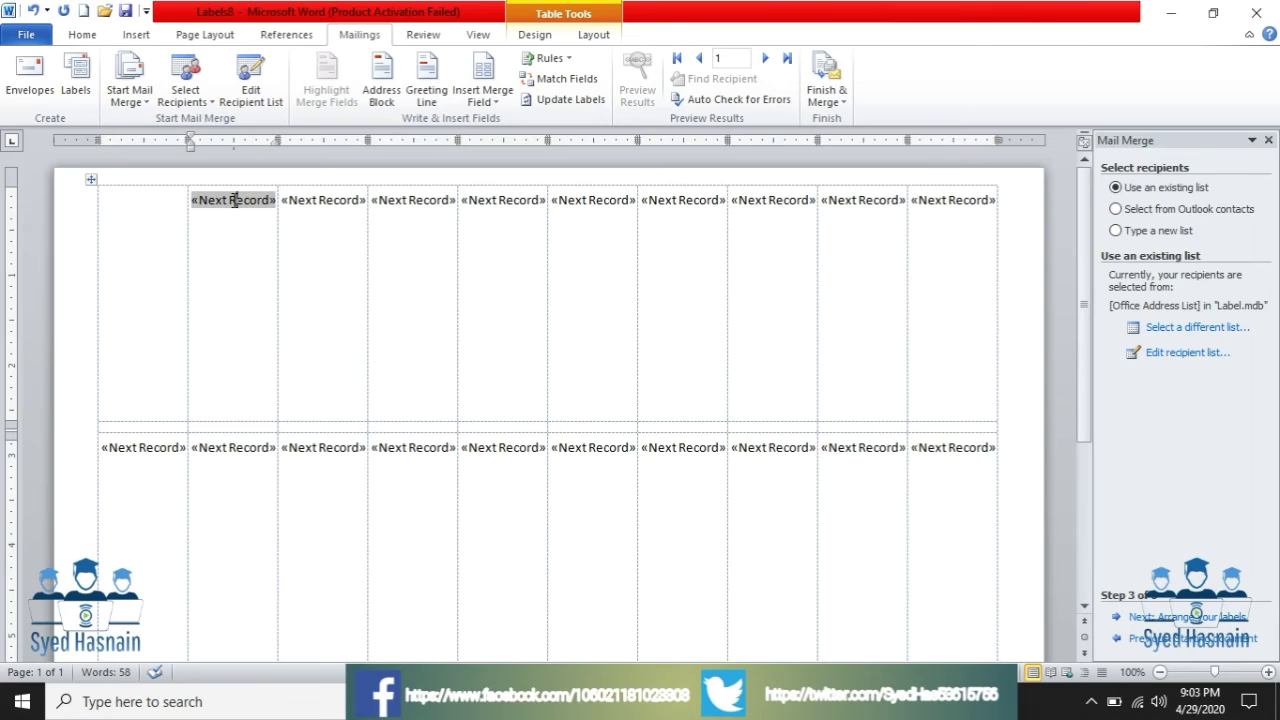
left_click(340, 200)
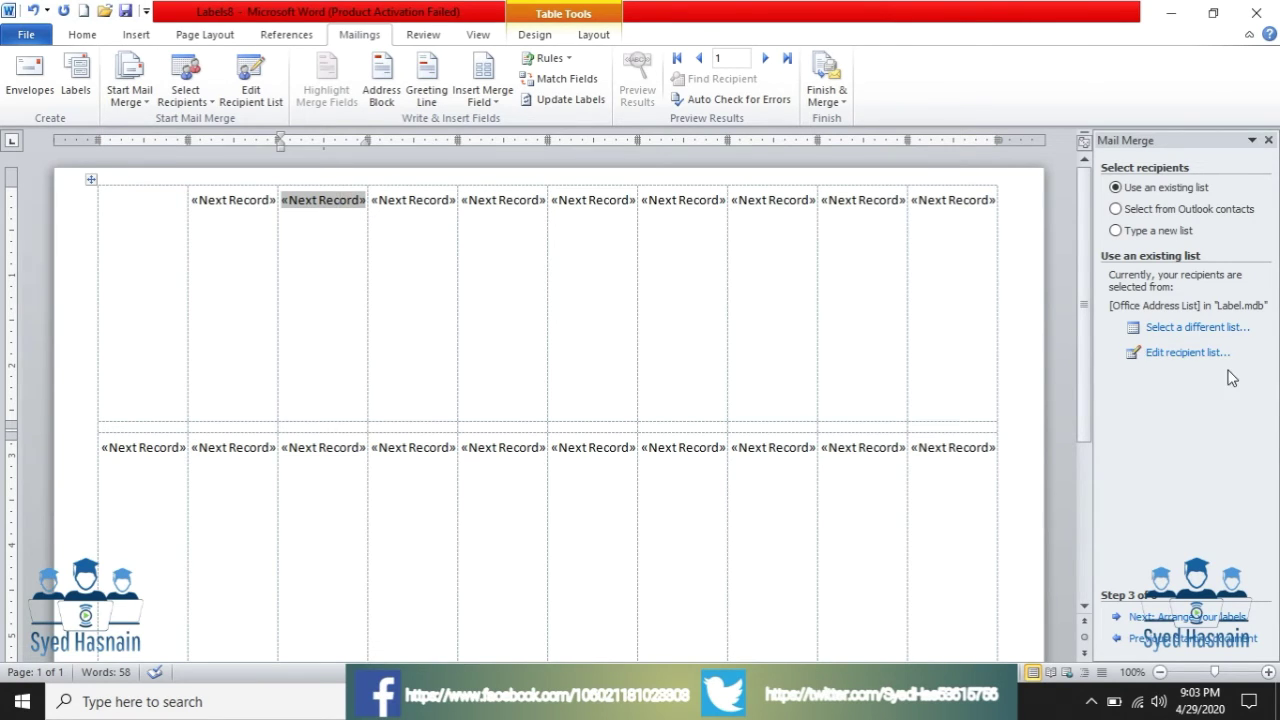
left_click(1185, 618)
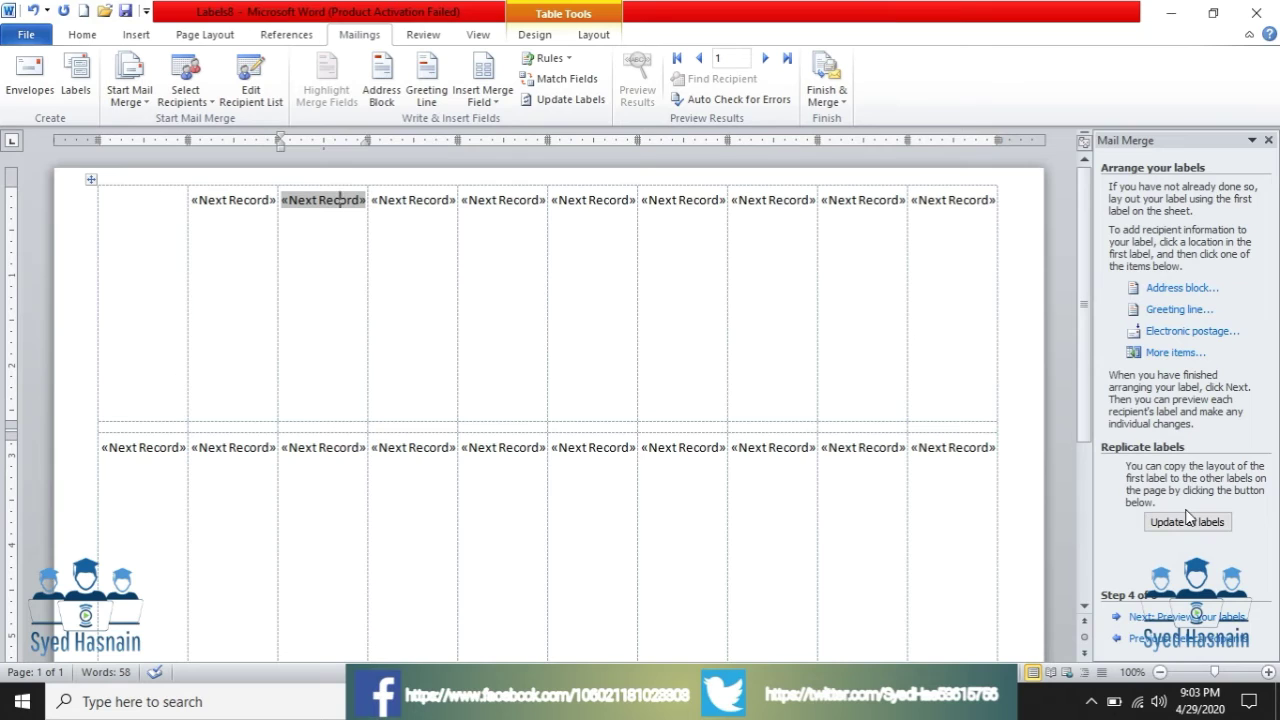
- Insert Title, Last Name and Company Name merge fields into the third label, then close the field list
left_click(1186, 354)
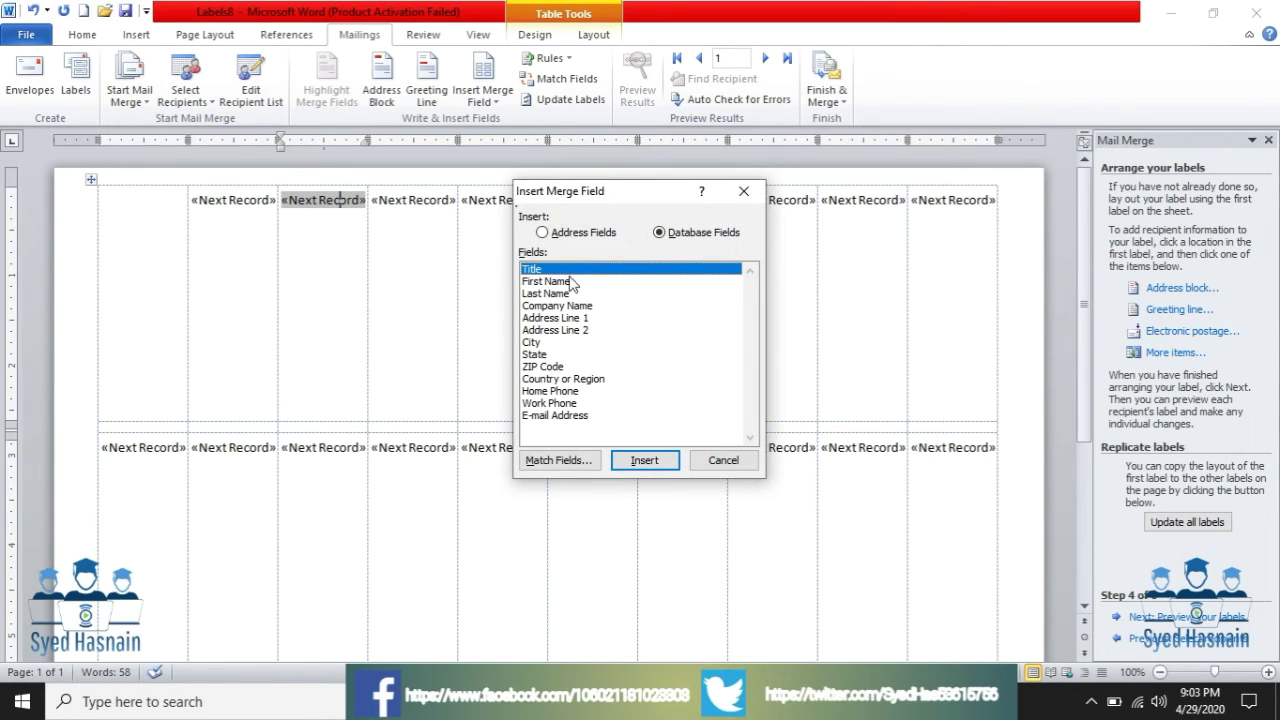
left_click(648, 462)
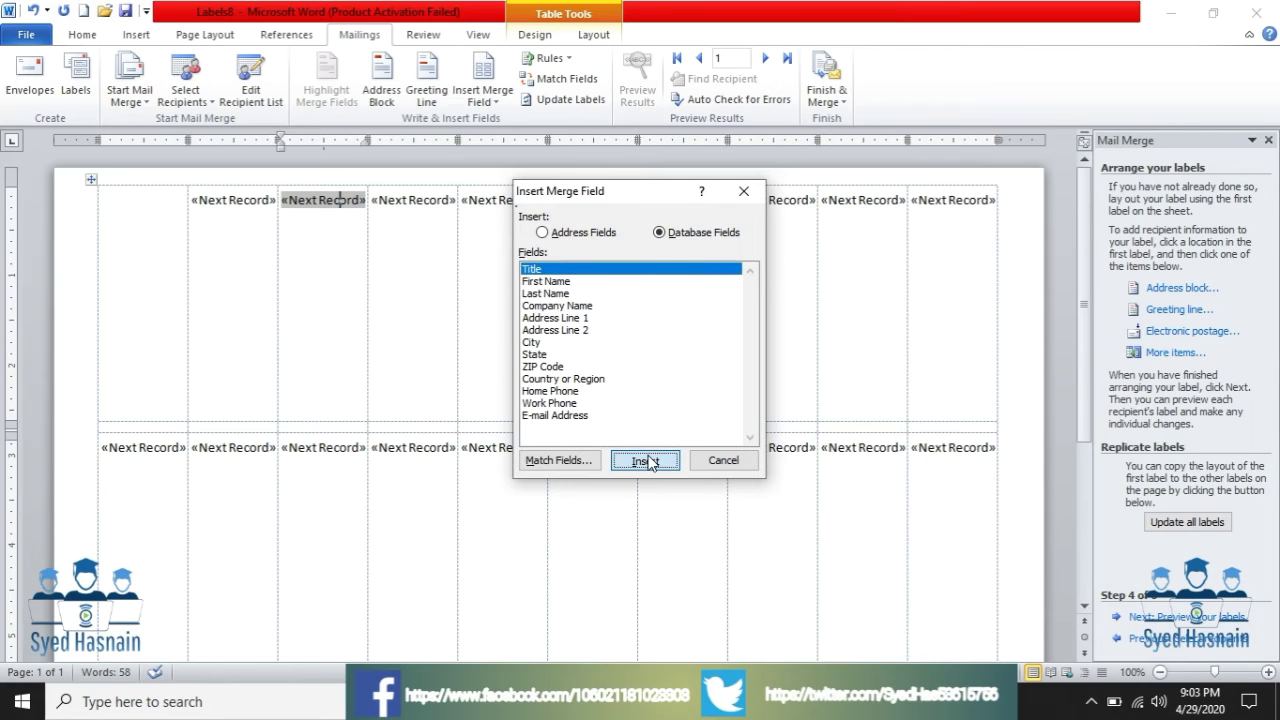
left_click(580, 281)
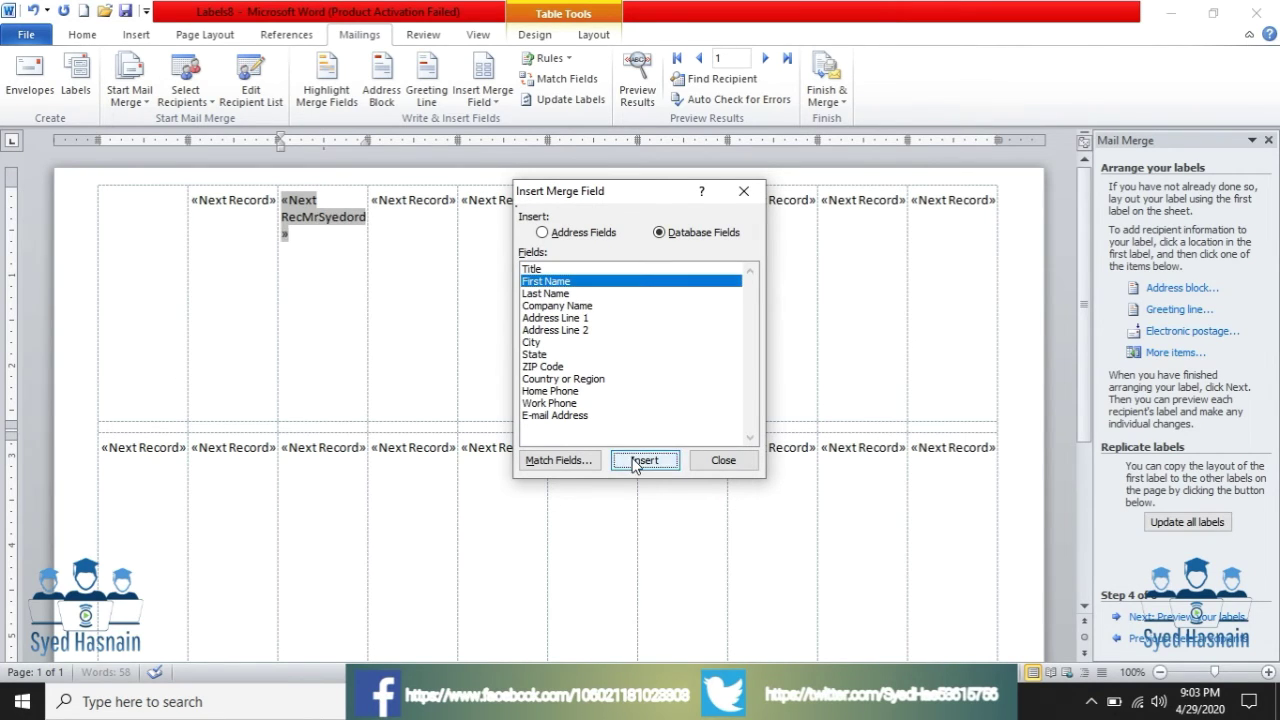
left_click(577, 294)
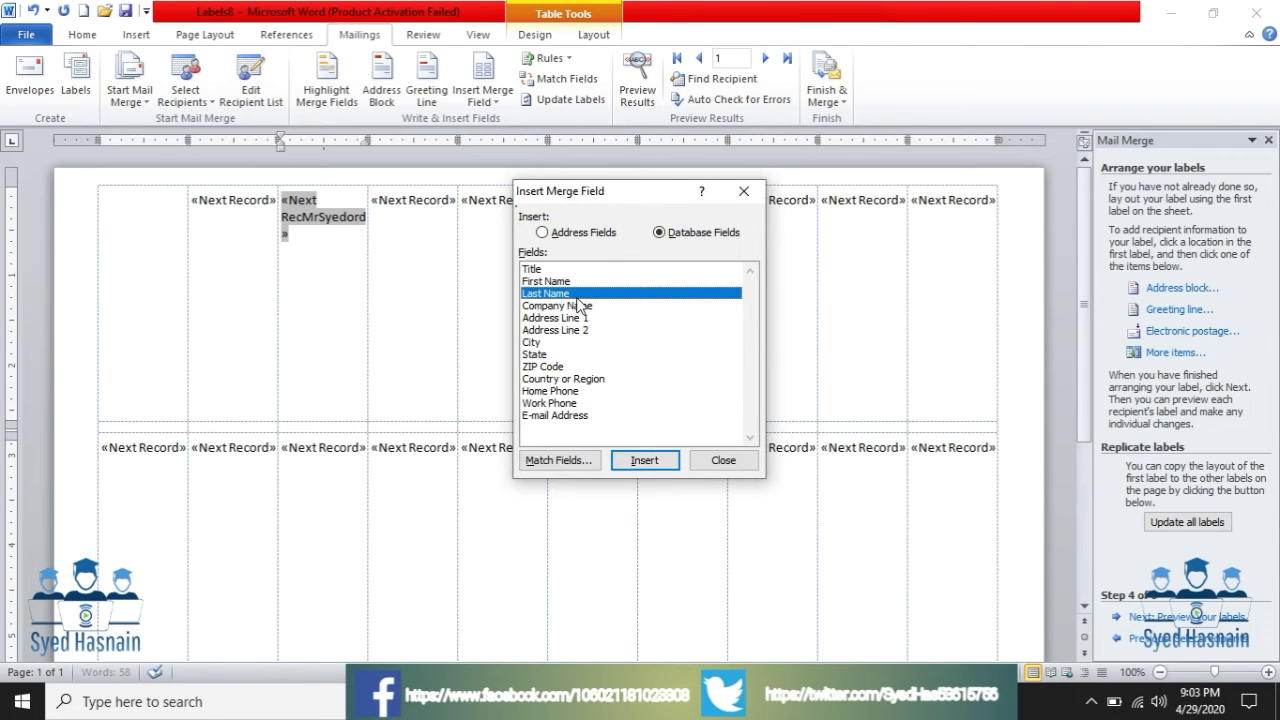
left_click(645, 460)
left_click(614, 306)
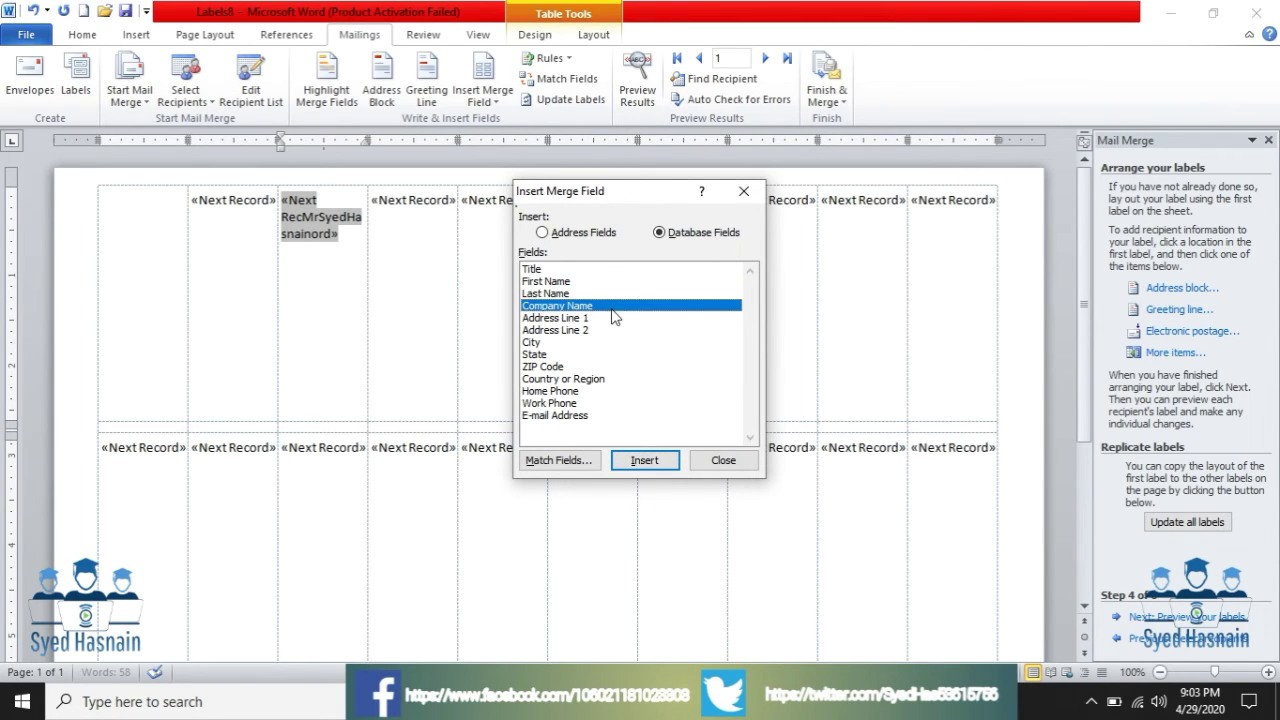
left_click(645, 460)
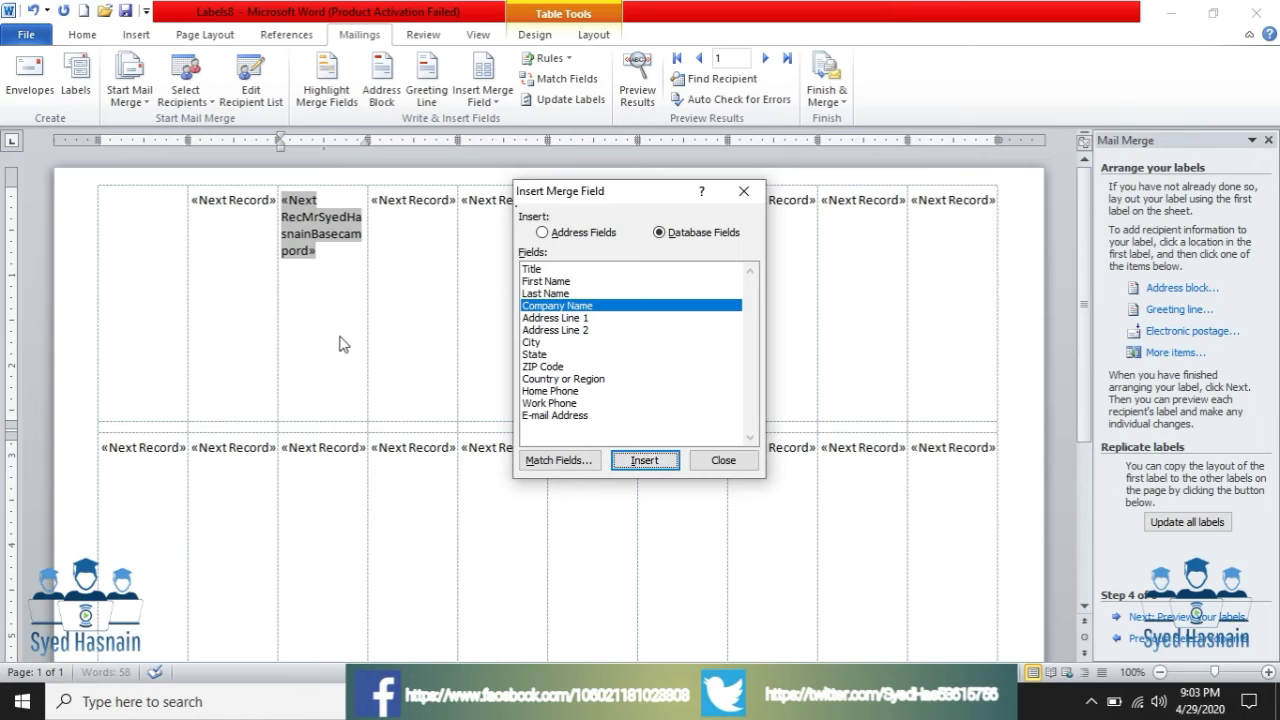
left_click(738, 463)
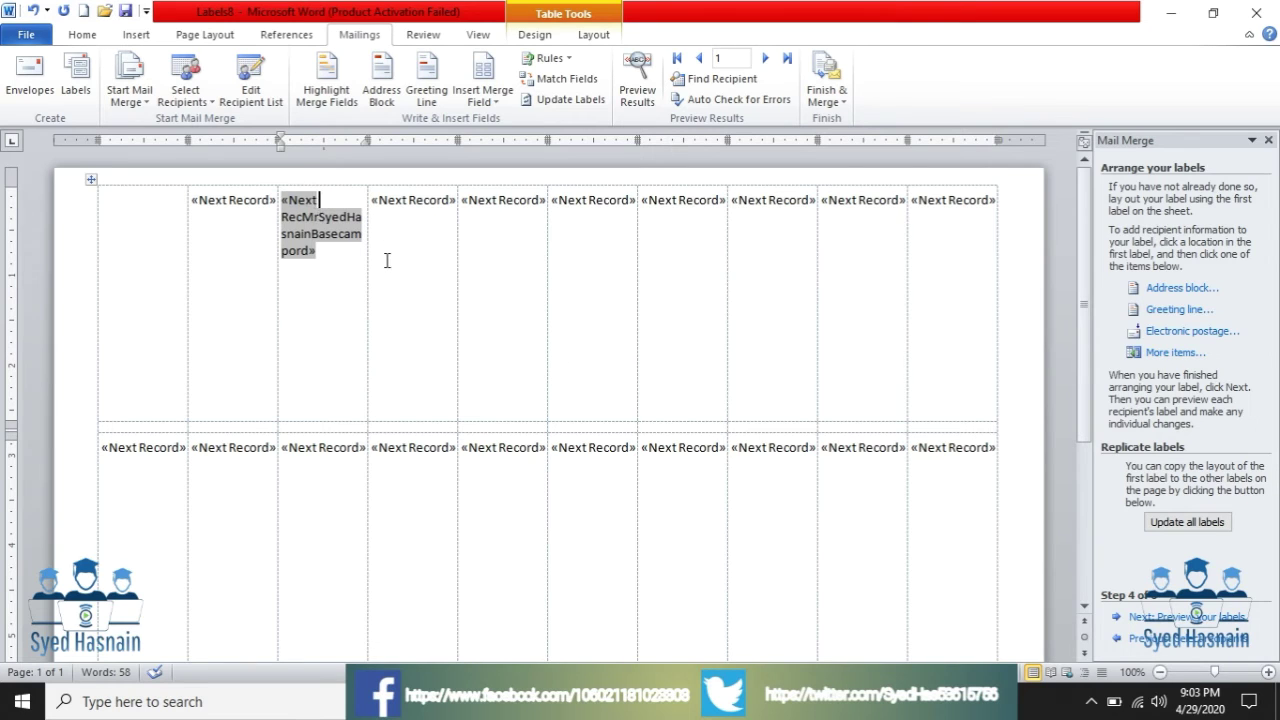
- Update all labels, then start a new line in the first label
mouse_move(540, 300)
left_click(1173, 524)
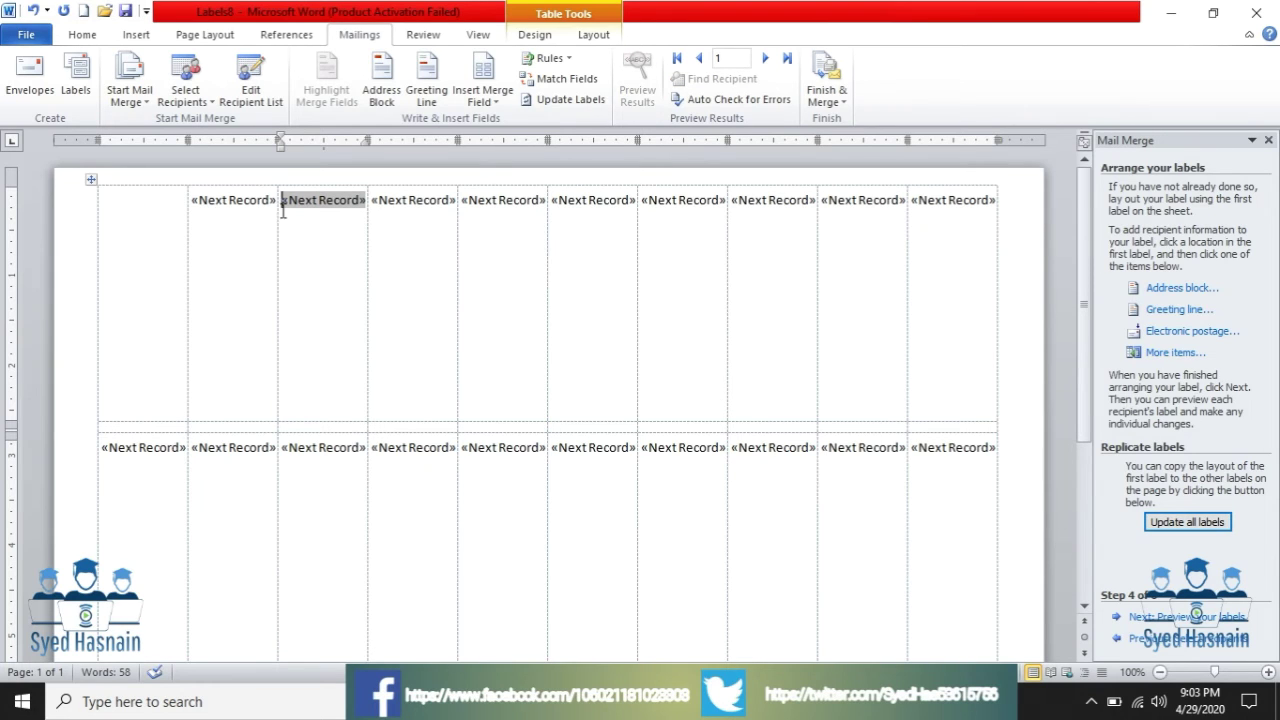
left_click(217, 204)
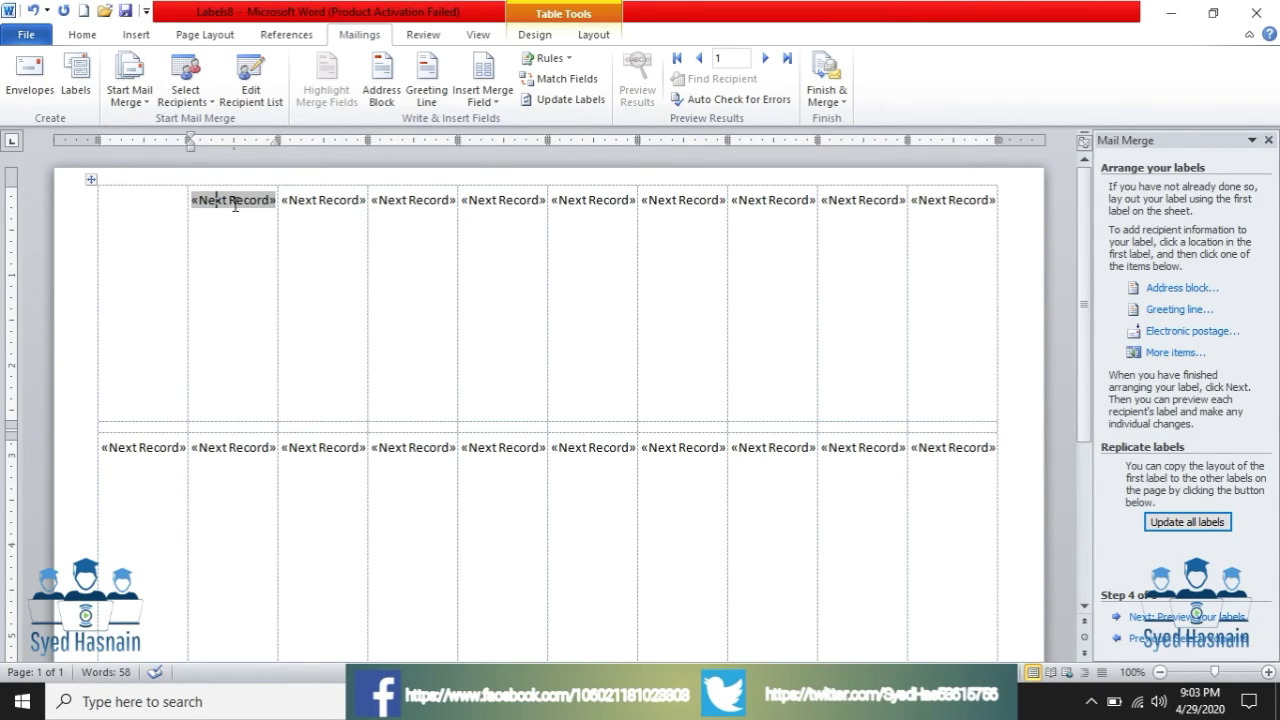
key("Return")
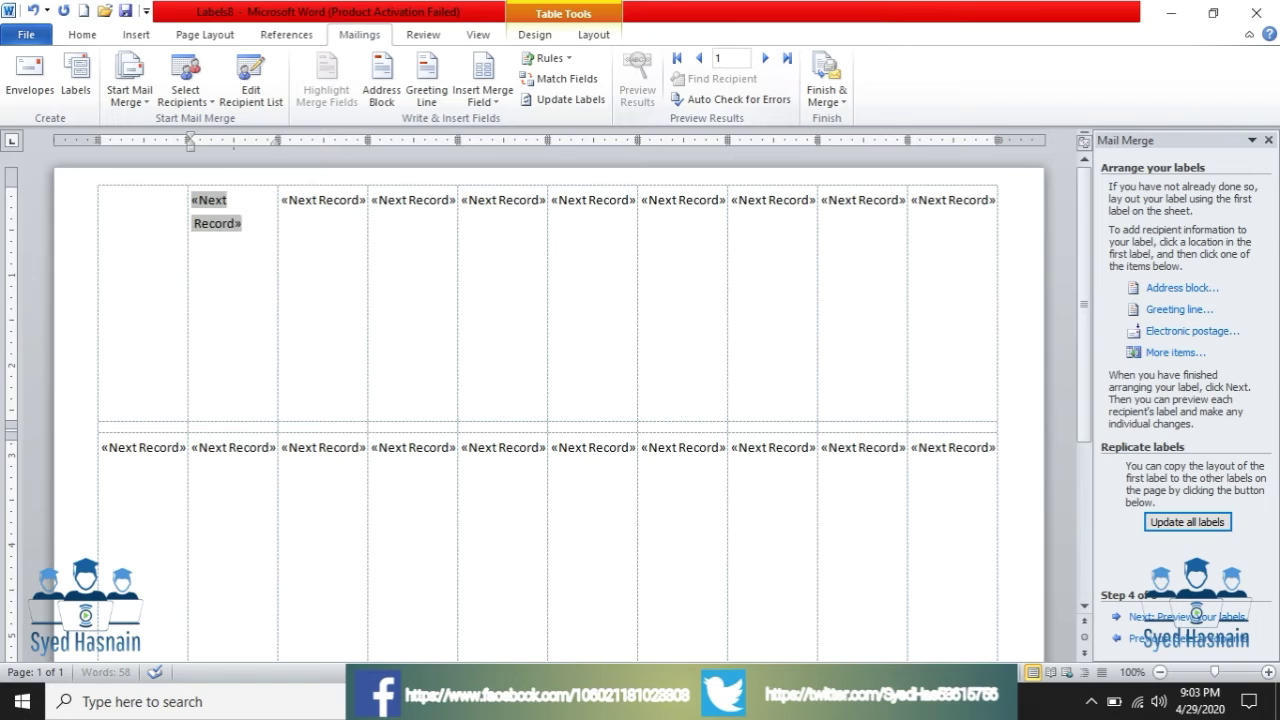
- Insert Title, First Name, Last Name and Company Name fields into the first label
left_click(1197, 355)
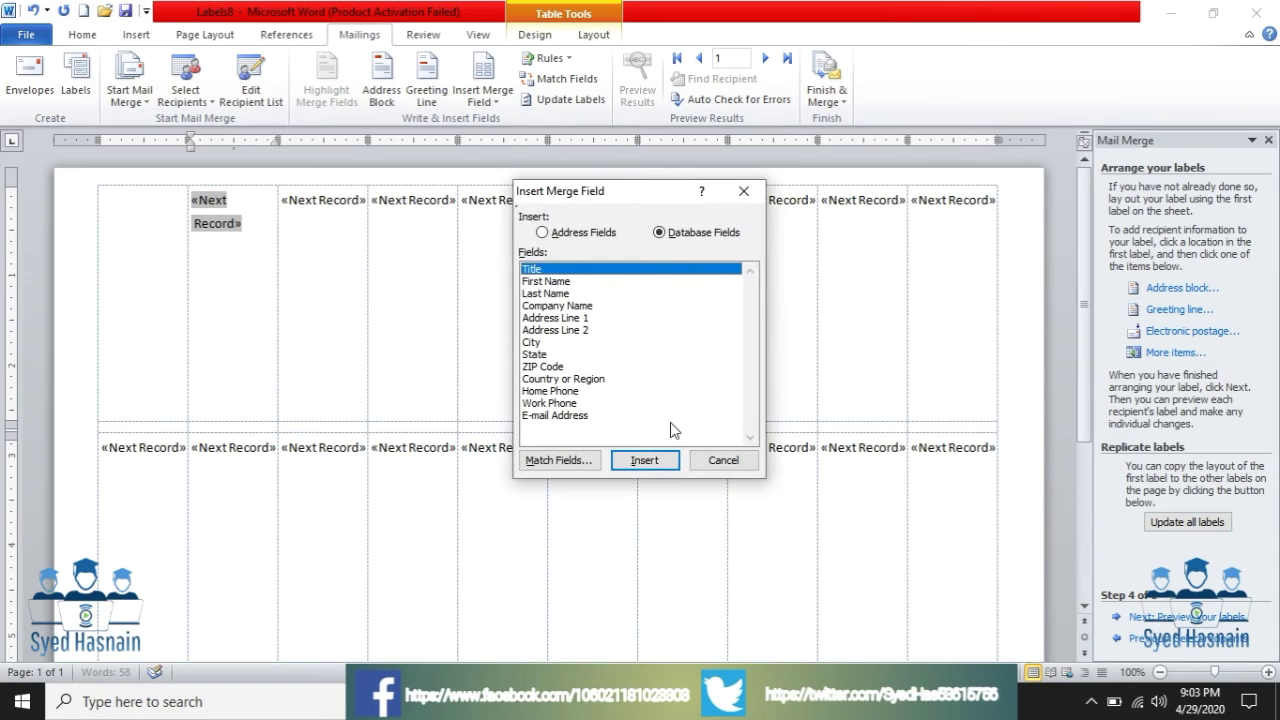
left_click(664, 460)
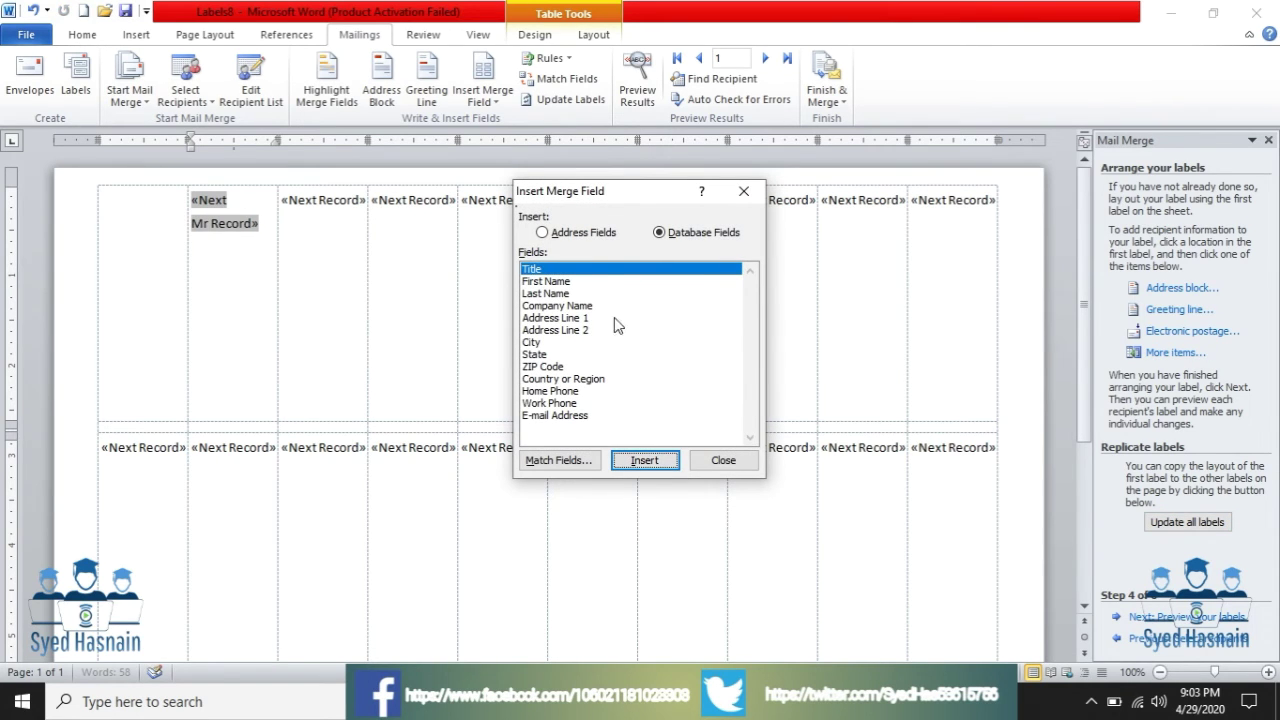
left_click(600, 283)
left_click(621, 464)
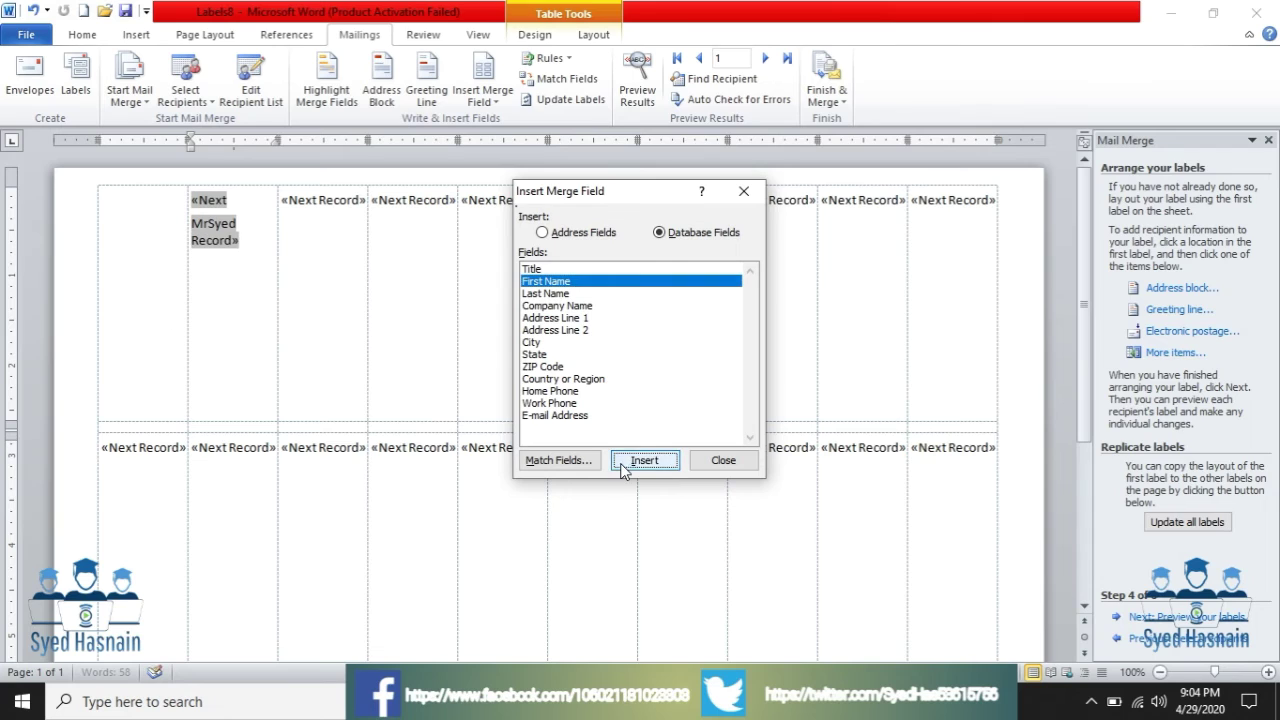
left_click(566, 294)
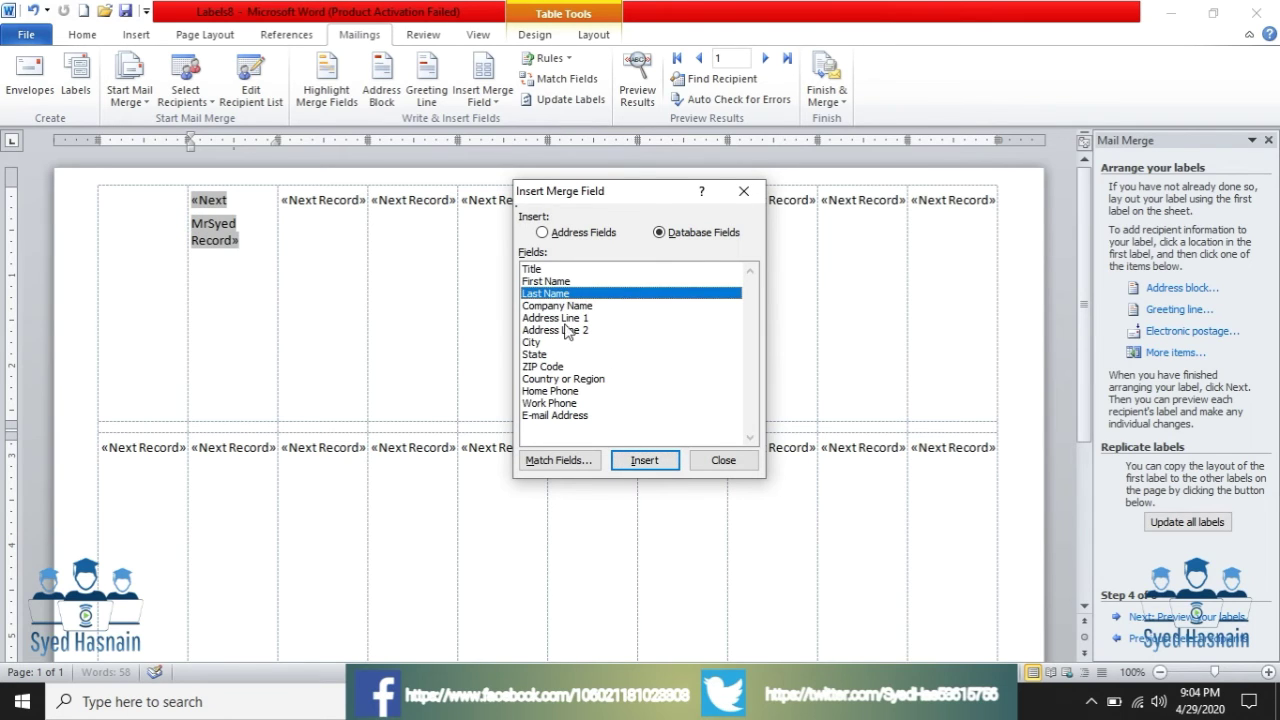
left_click(628, 460)
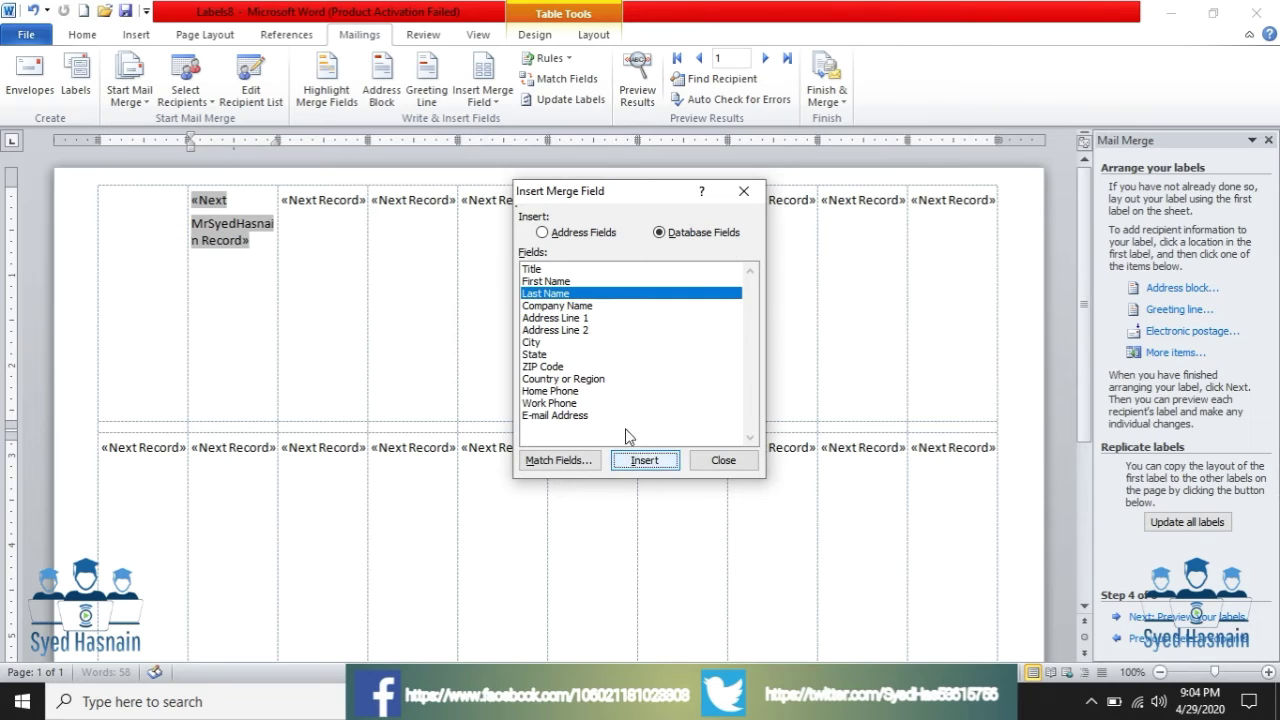
left_click(645, 306)
left_click(660, 466)
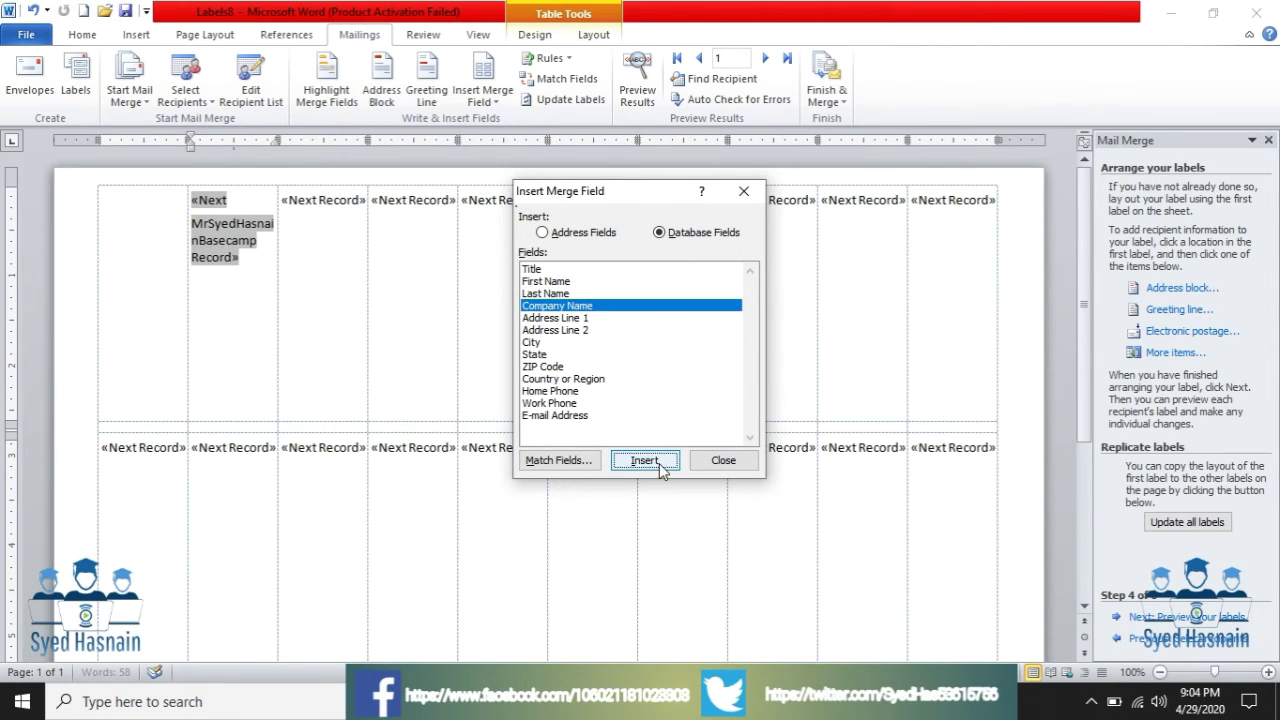
left_click(723, 460)
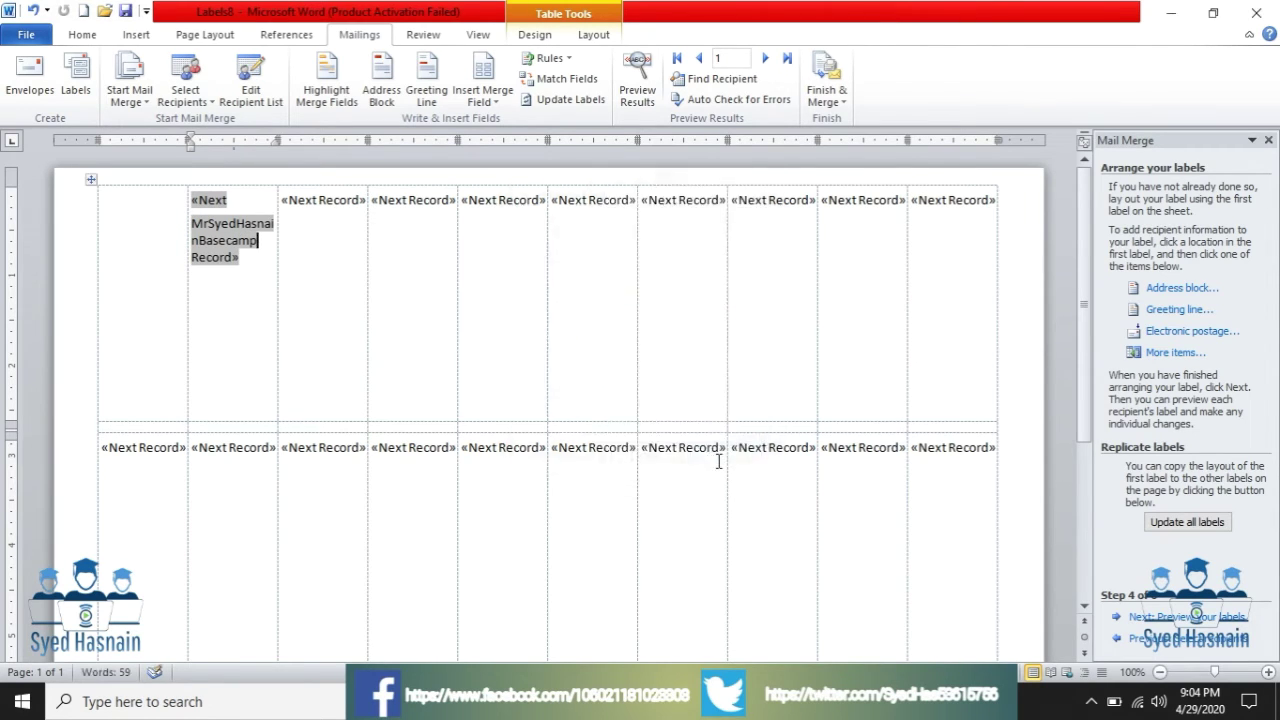
- Preview the merged labels, stepping forward and back through recipients, then close the Mail Merge pane
left_click(1207, 621)
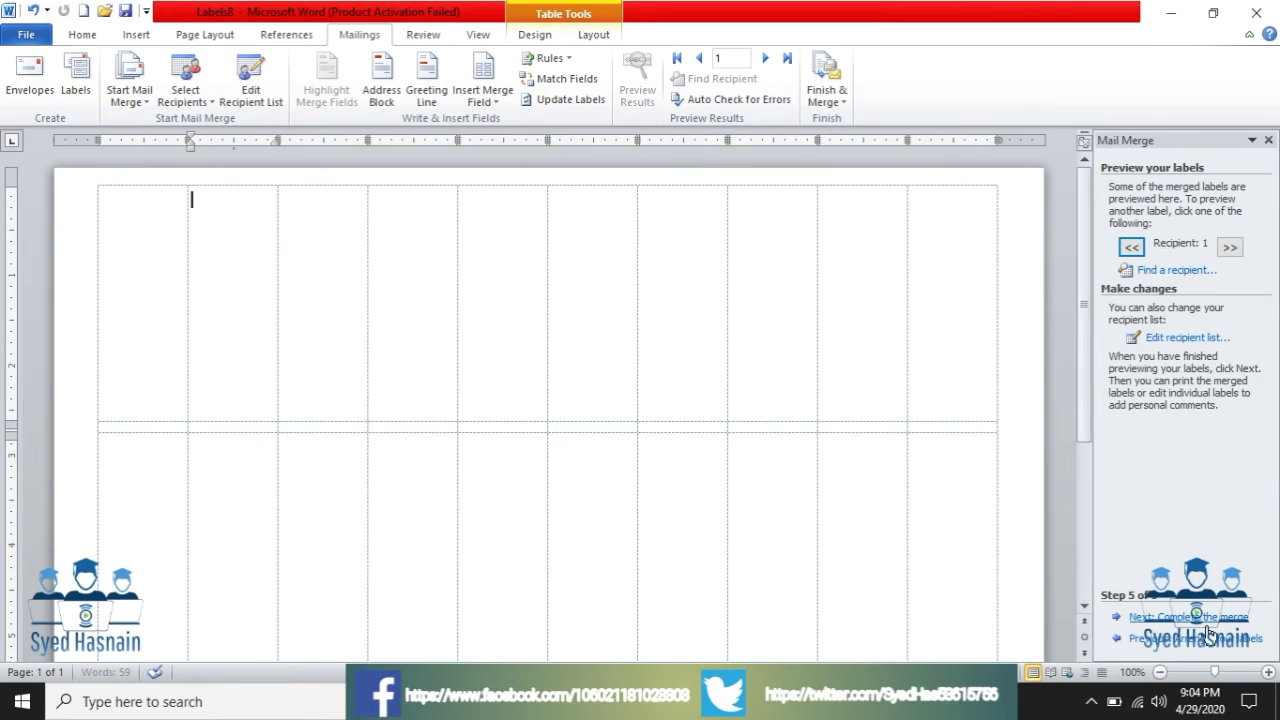
left_click(1230, 247)
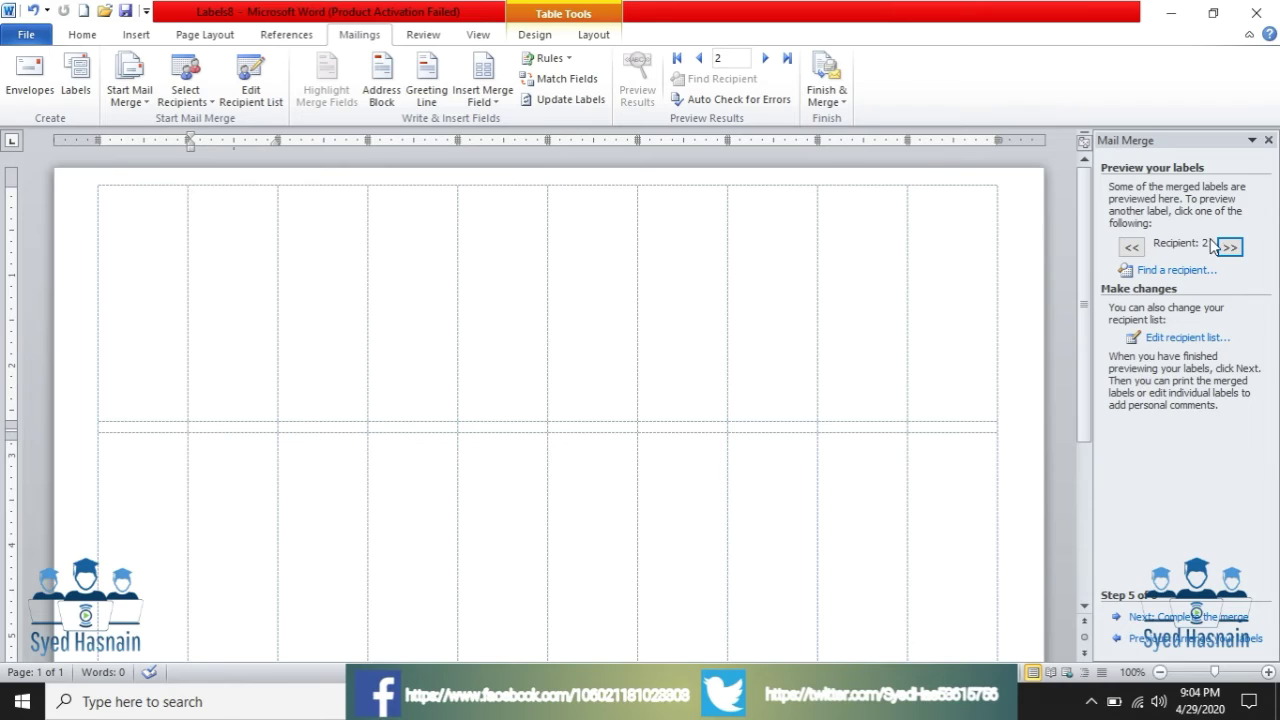
left_click(1228, 247)
left_click(1131, 247)
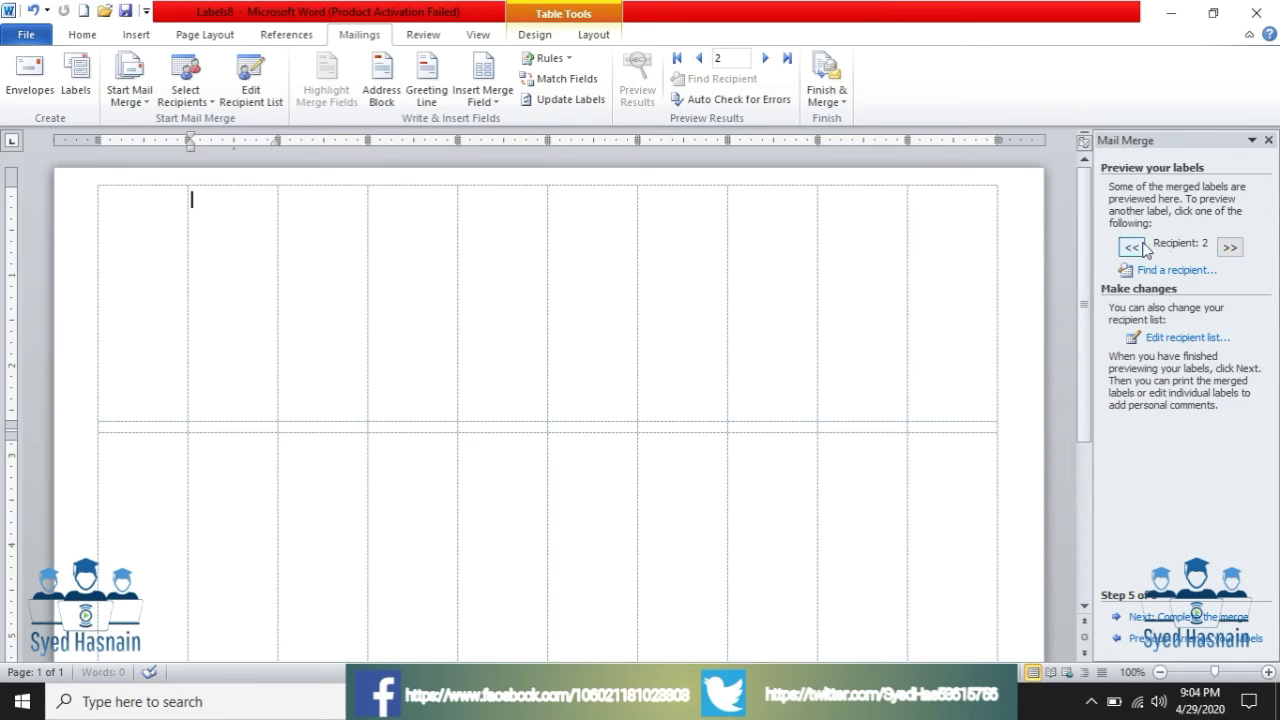
left_click(1268, 140)
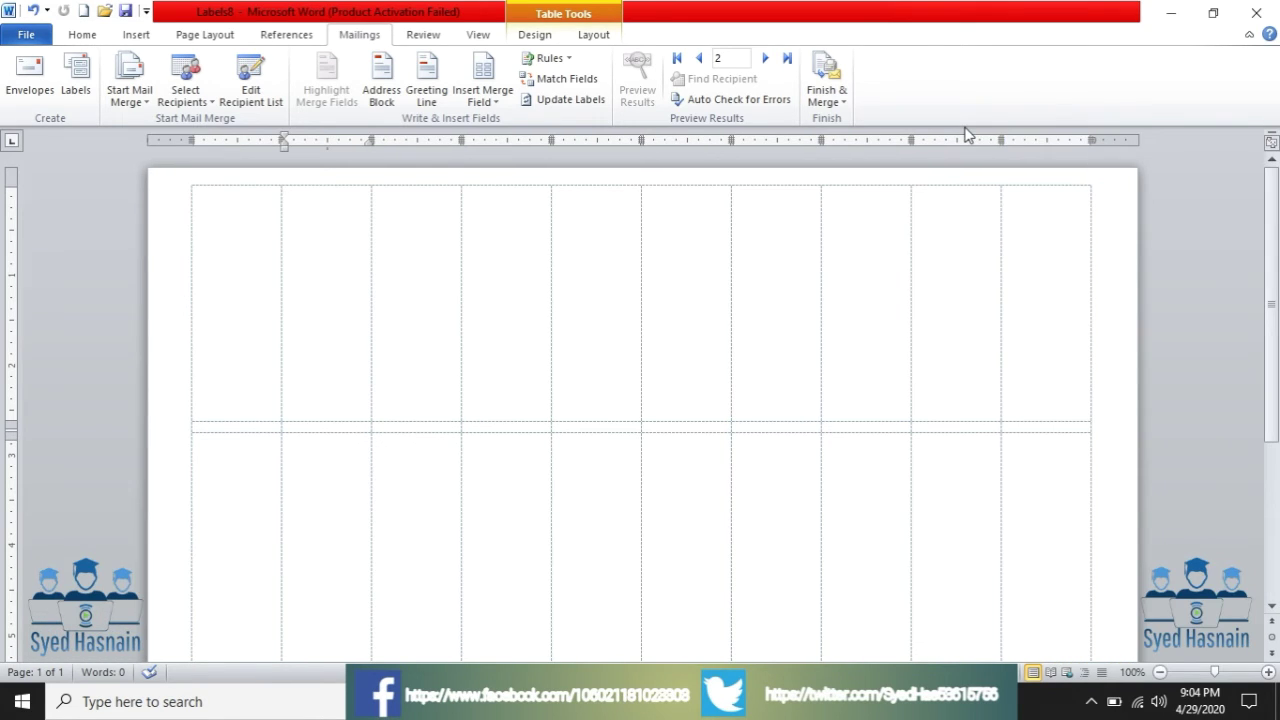
- Preview several online label templates and download the Green Wave shipping labels (6 per page)
left_click(33, 44)
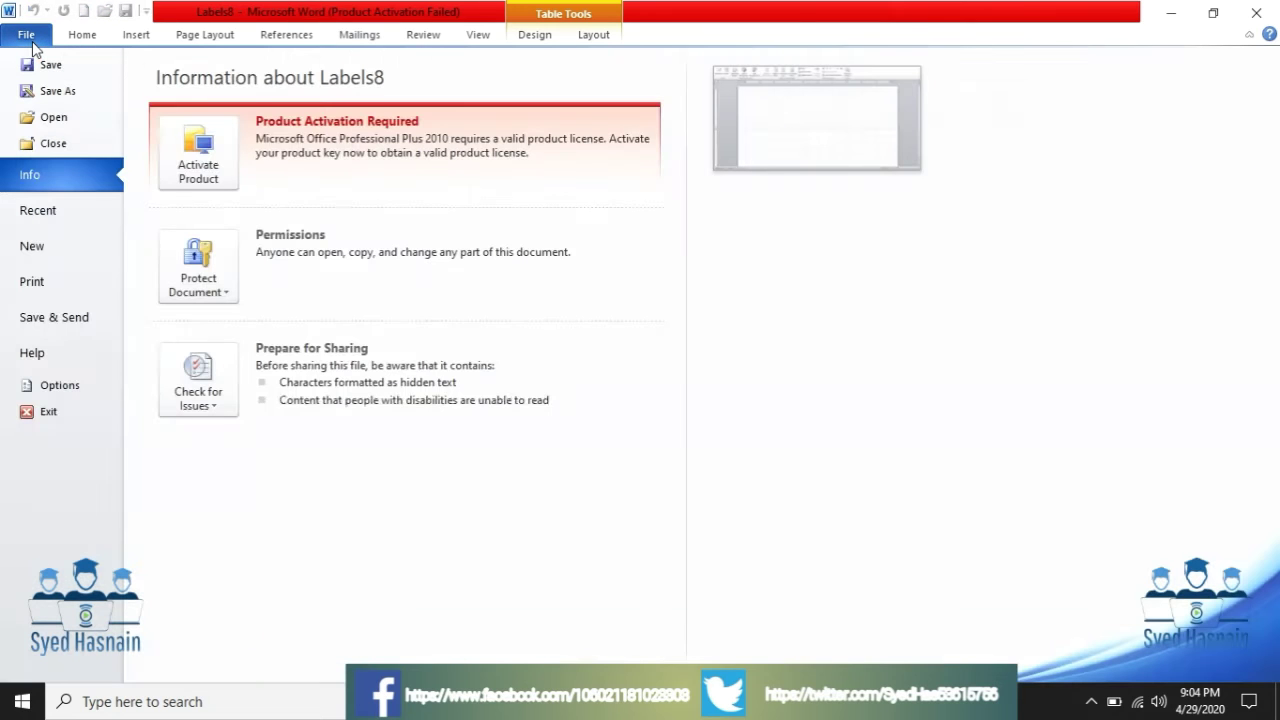
left_click(40, 246)
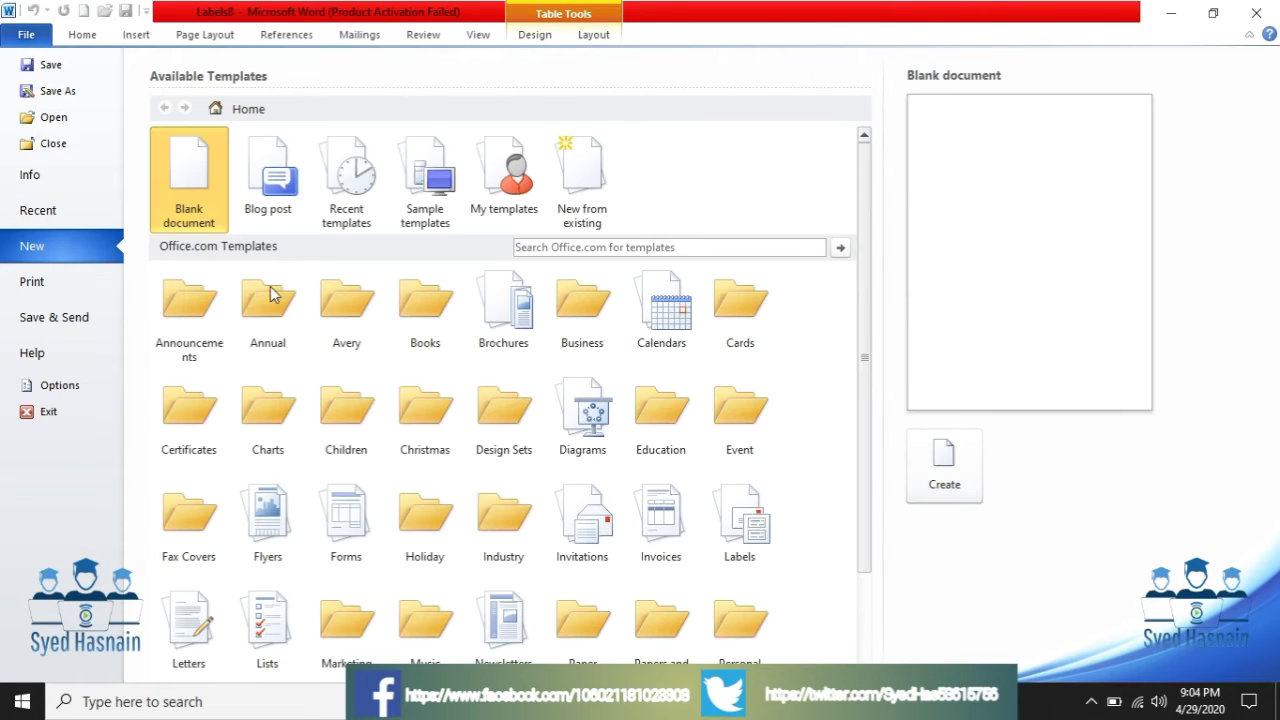
left_click(768, 545)
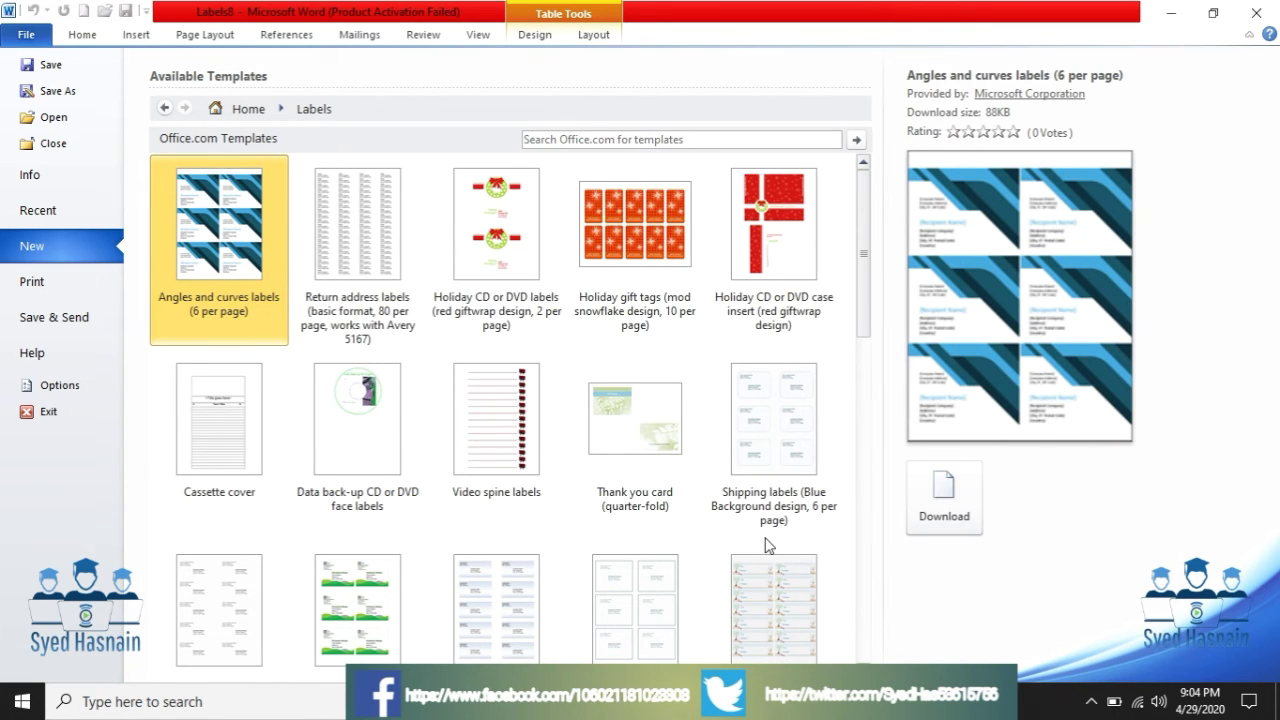
left_click(476, 318)
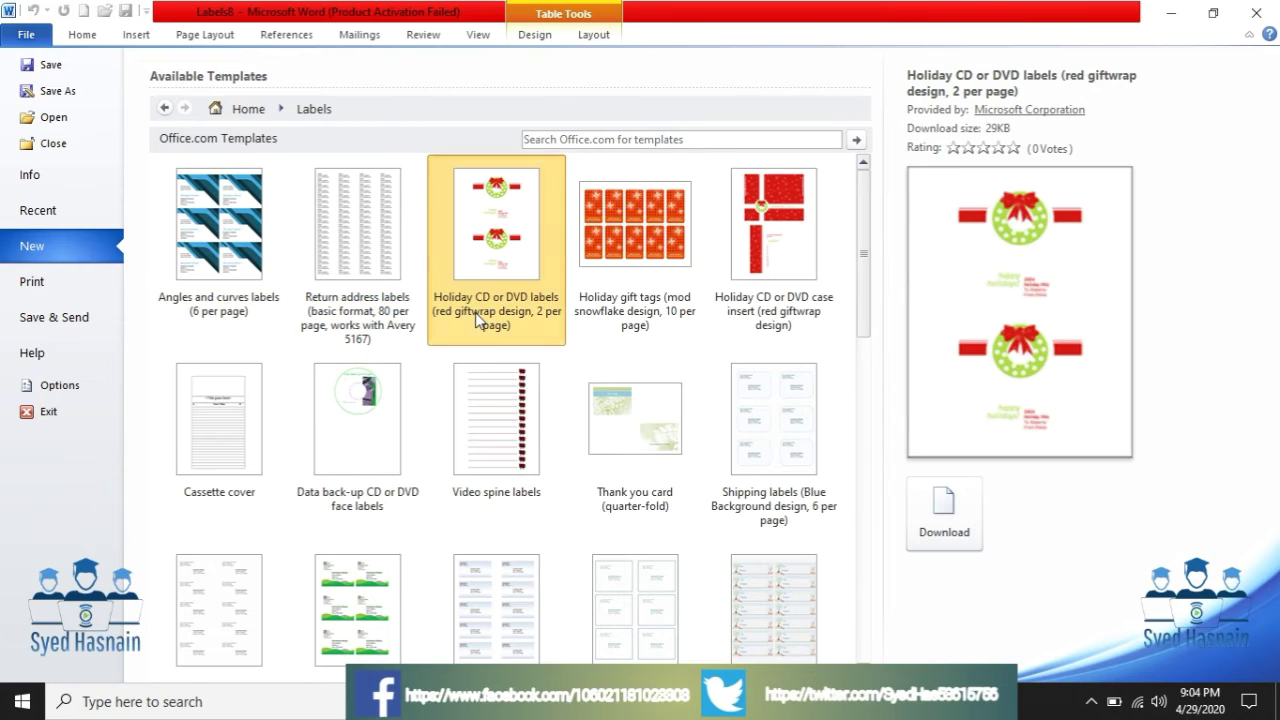
left_click(774, 255)
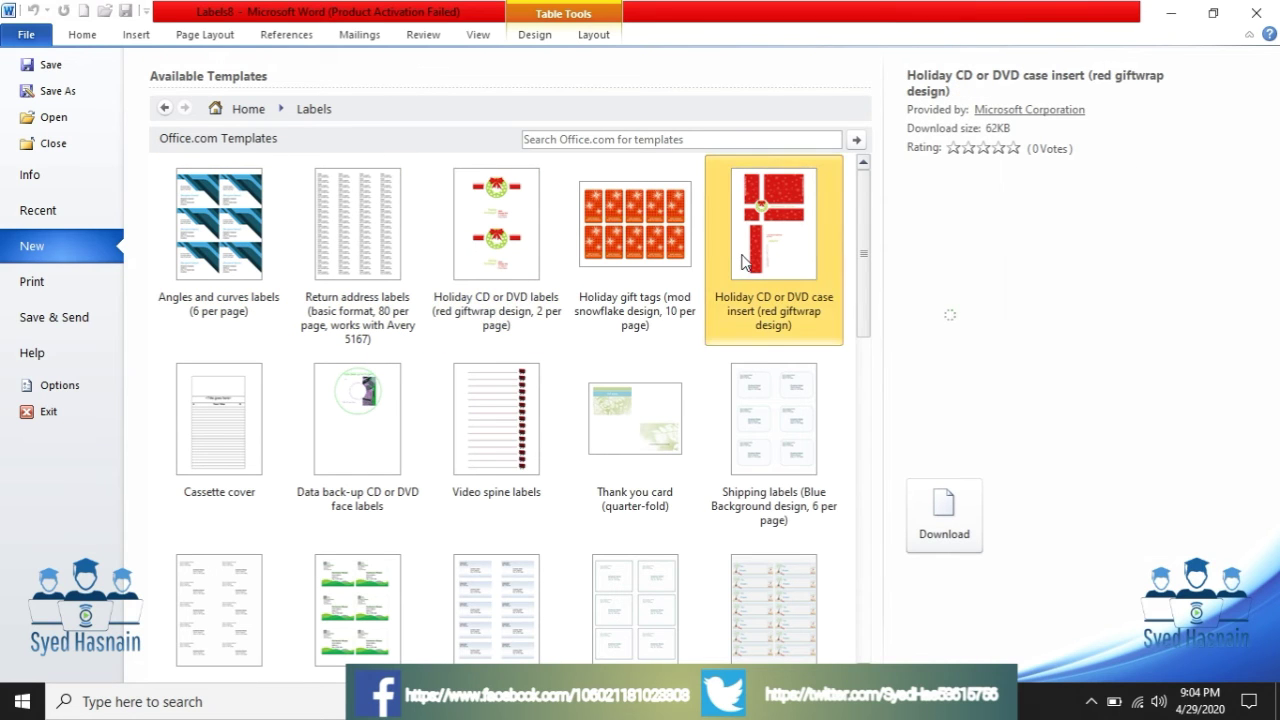
left_click(803, 448)
left_click_drag(866, 280, 866, 337)
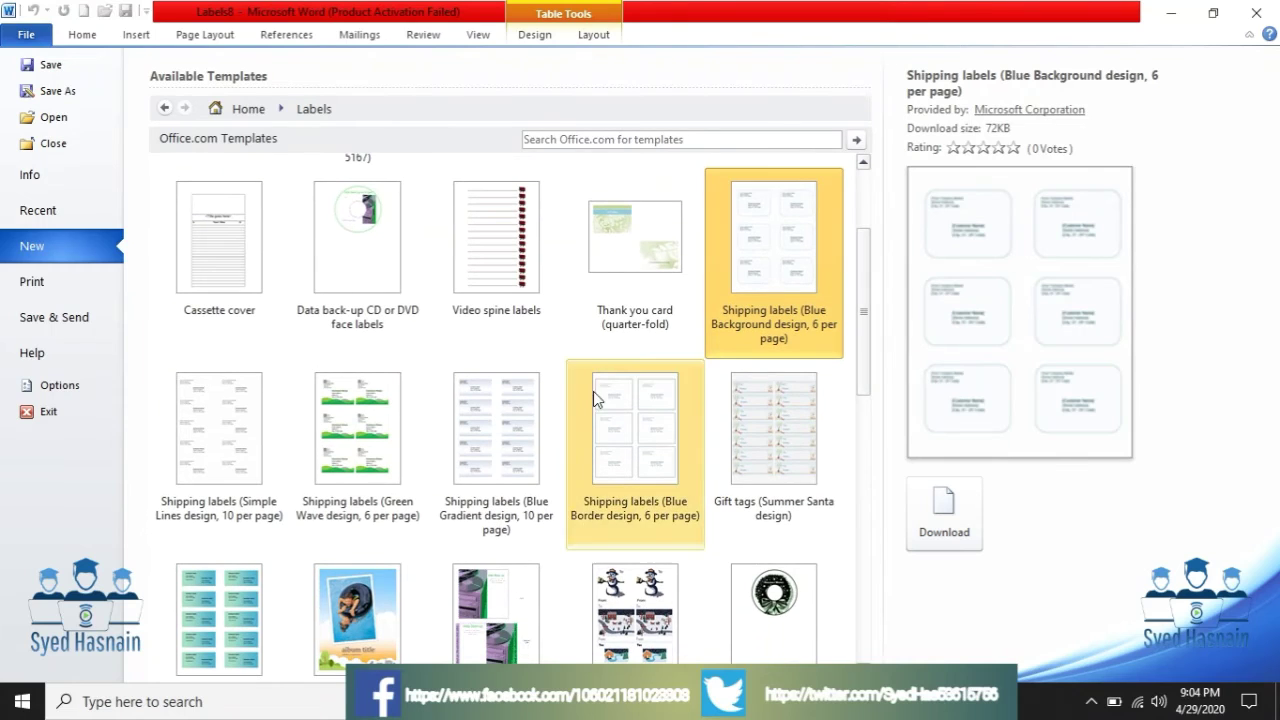
left_click(390, 421)
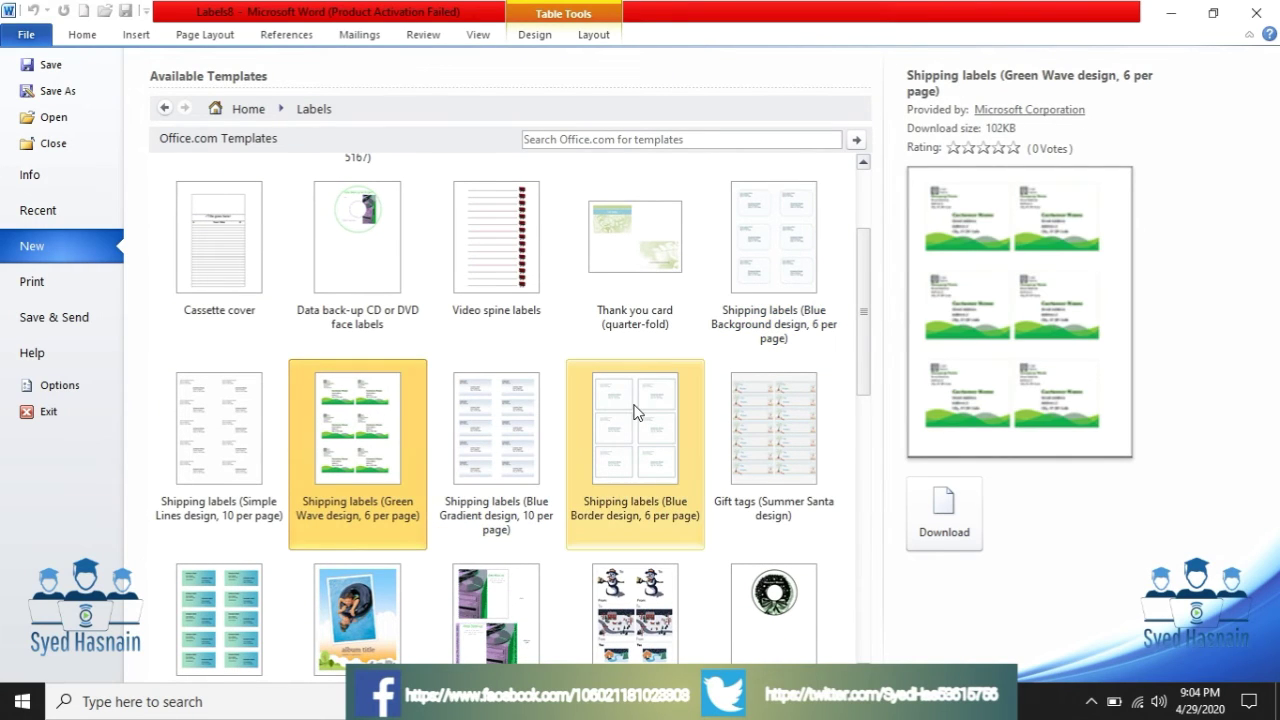
left_click(951, 511)
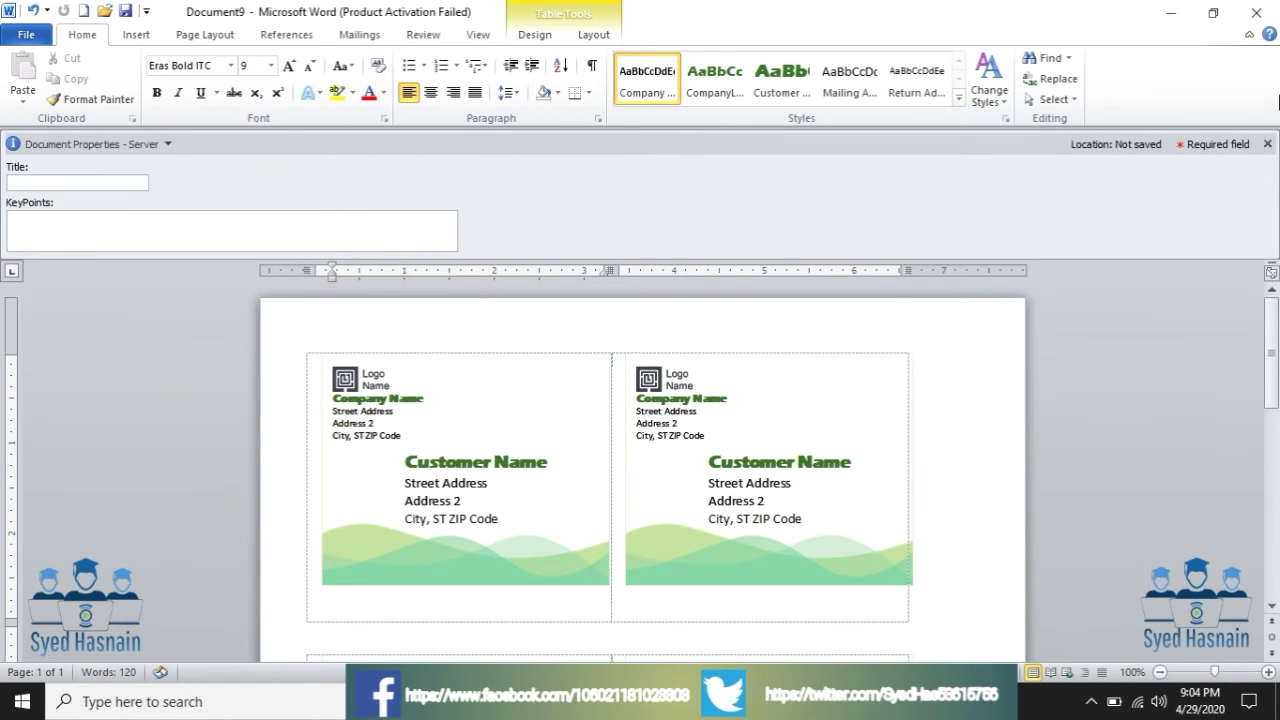
- Close the properties panel, zoom the label page to about 132%, and select the first label's logo
left_click(1267, 144)
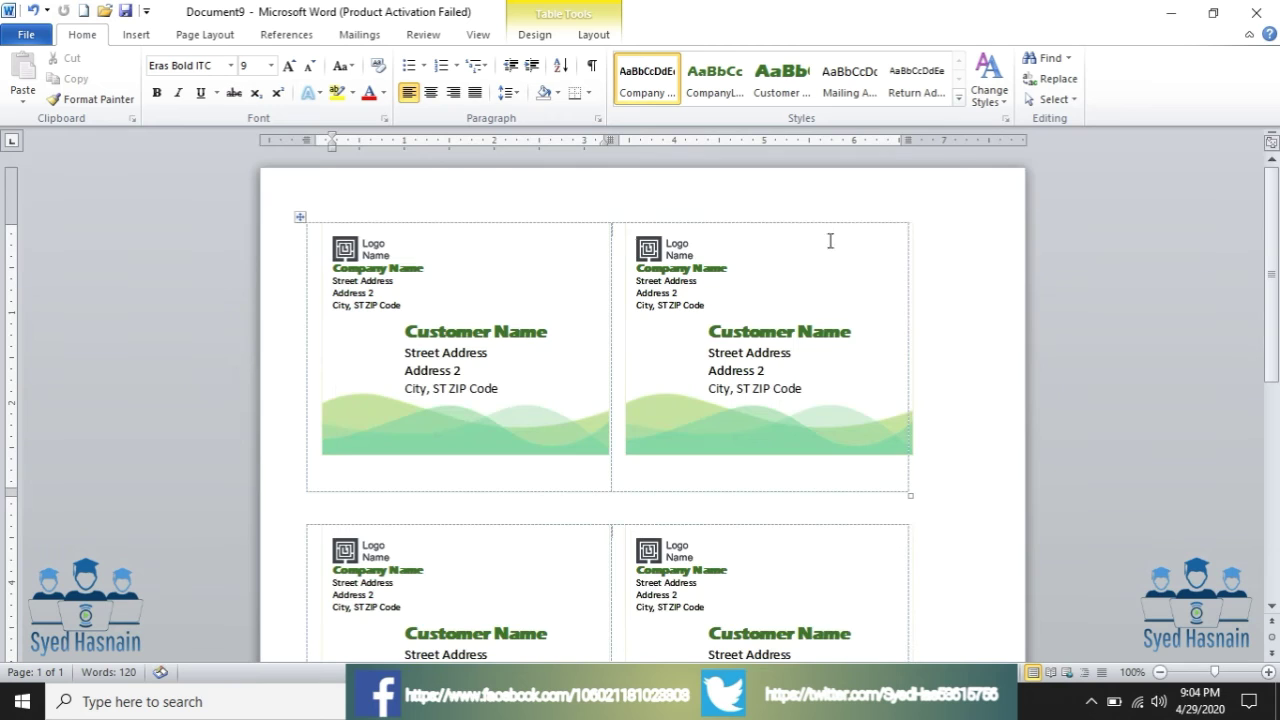
left_click(378, 250)
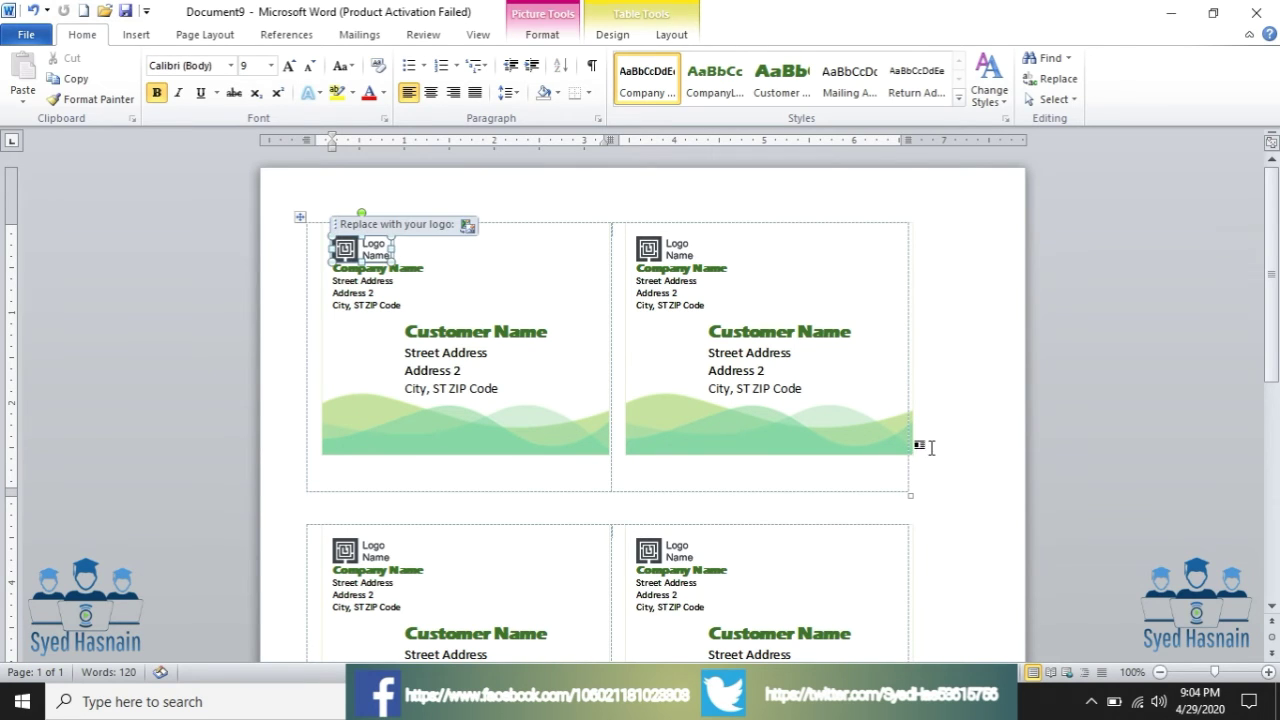
left_click(940, 441)
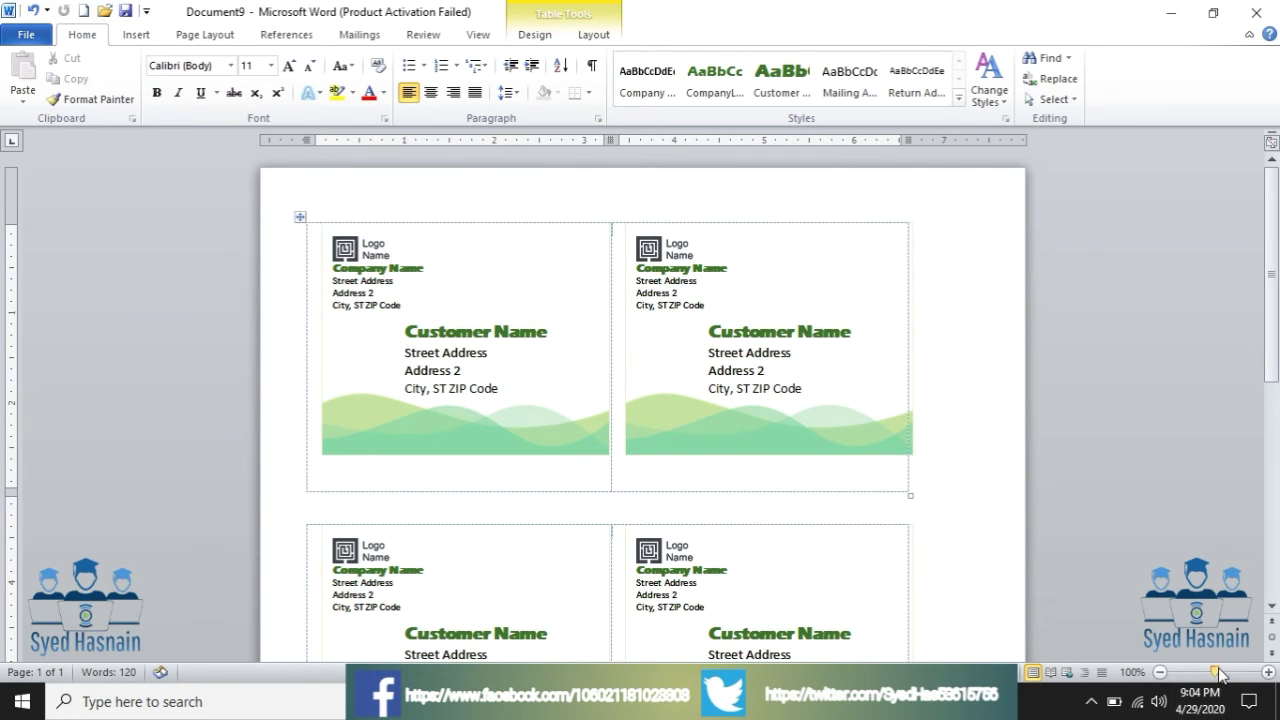
left_click_drag(1216, 672, 1220, 674)
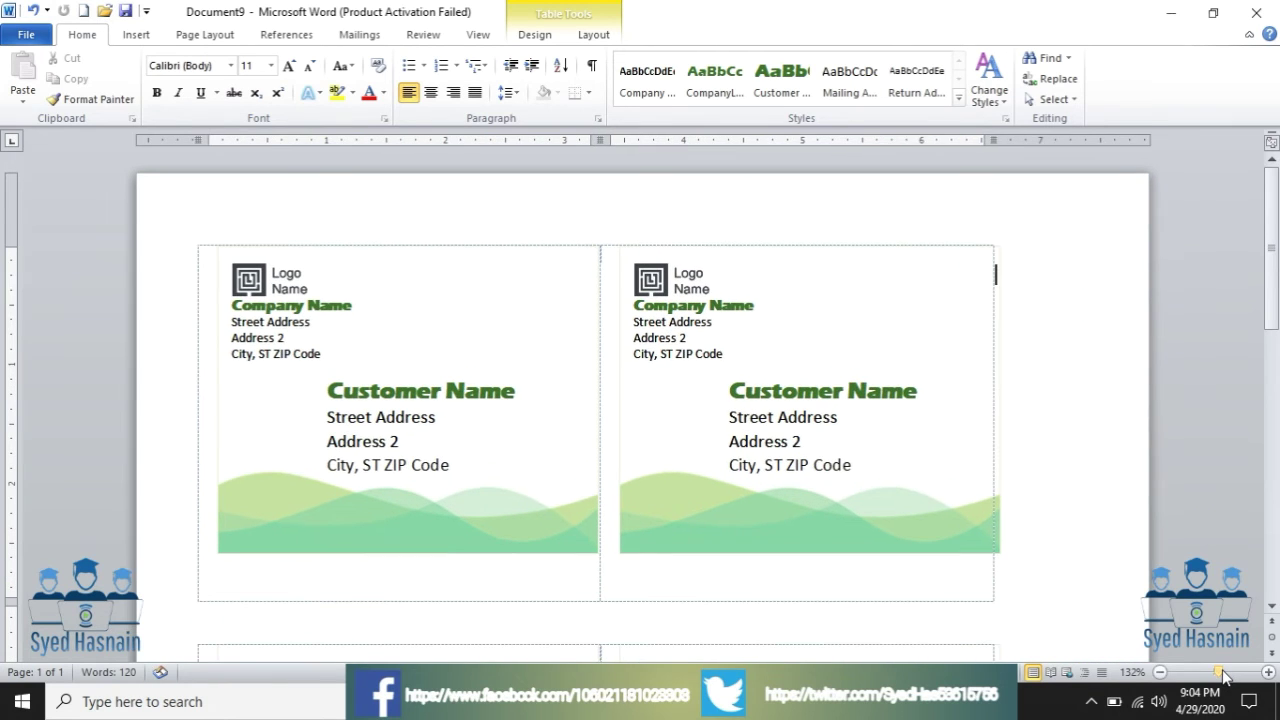
left_click(294, 297)
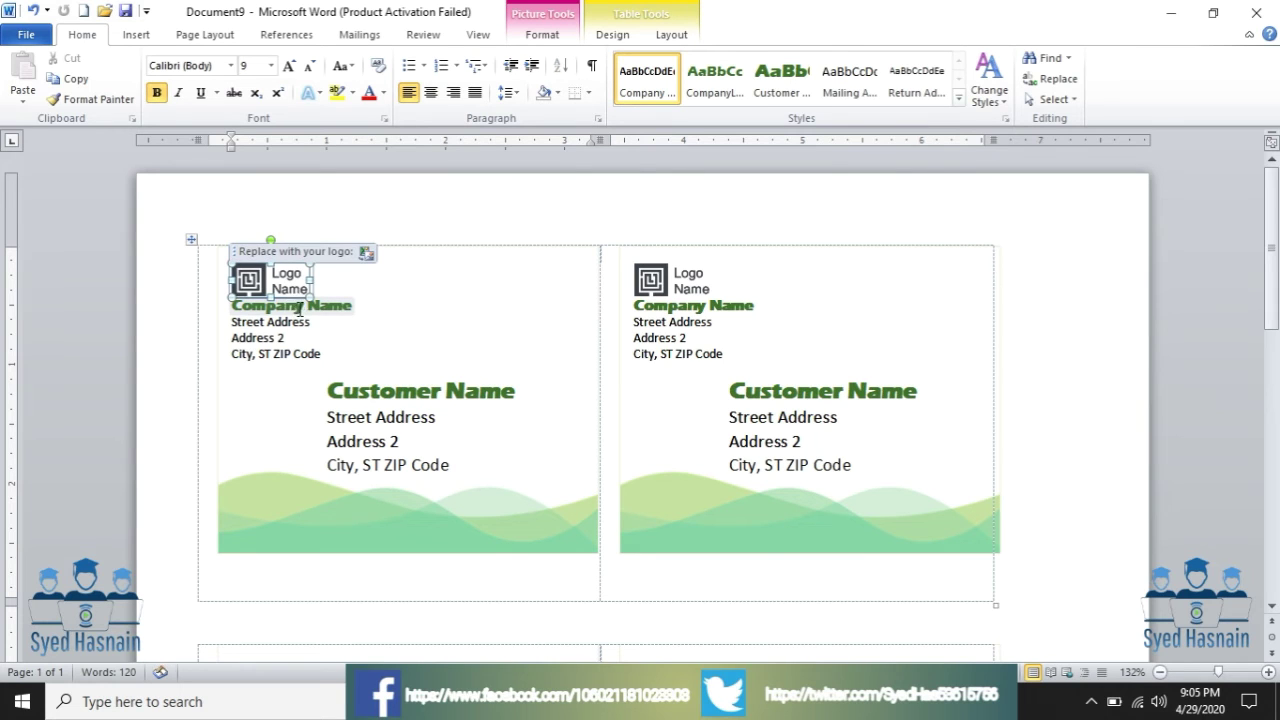
- Replace the return-address Company Name with Basecamp, then trial-delete some address lines
left_click(298, 308)
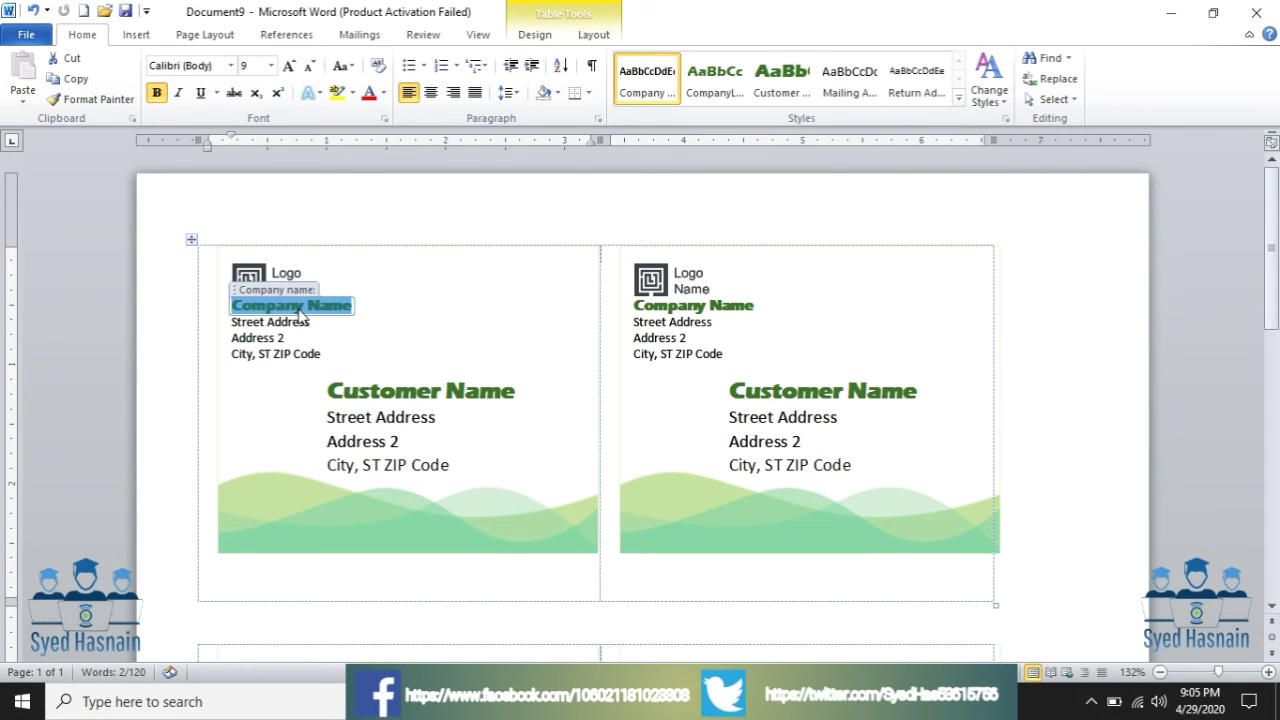
type("Basecamp")
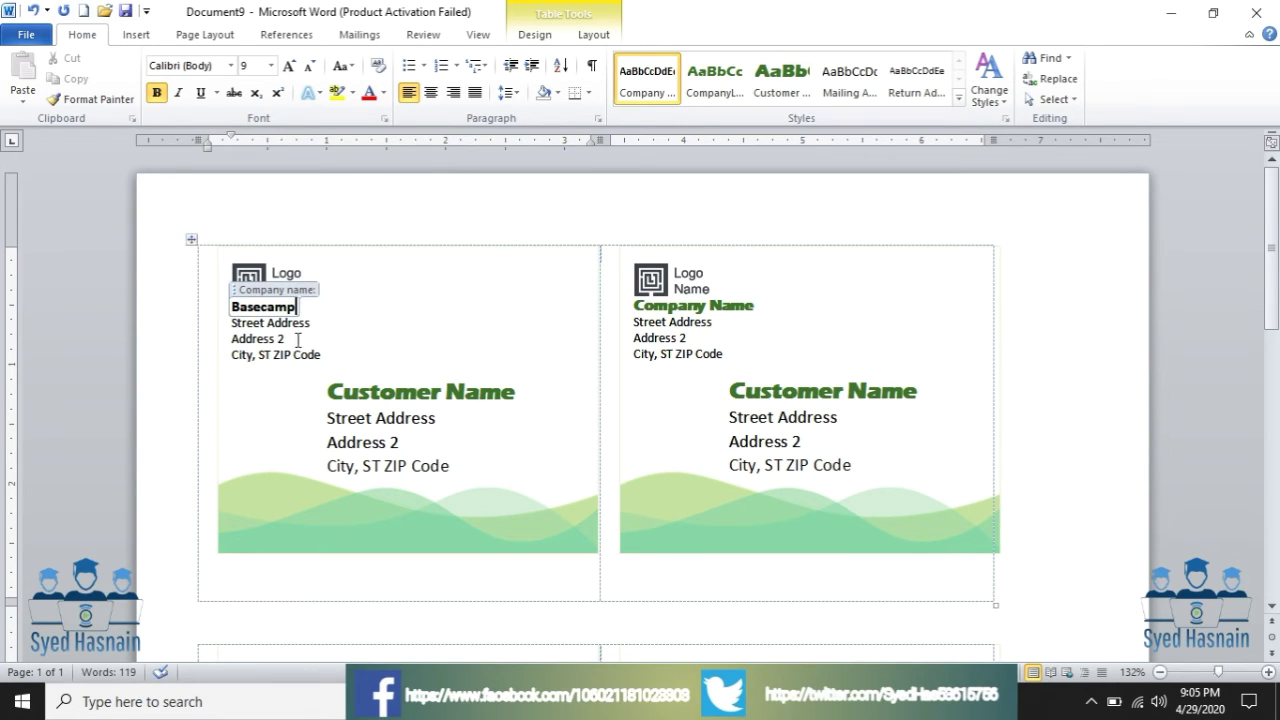
left_click(316, 352)
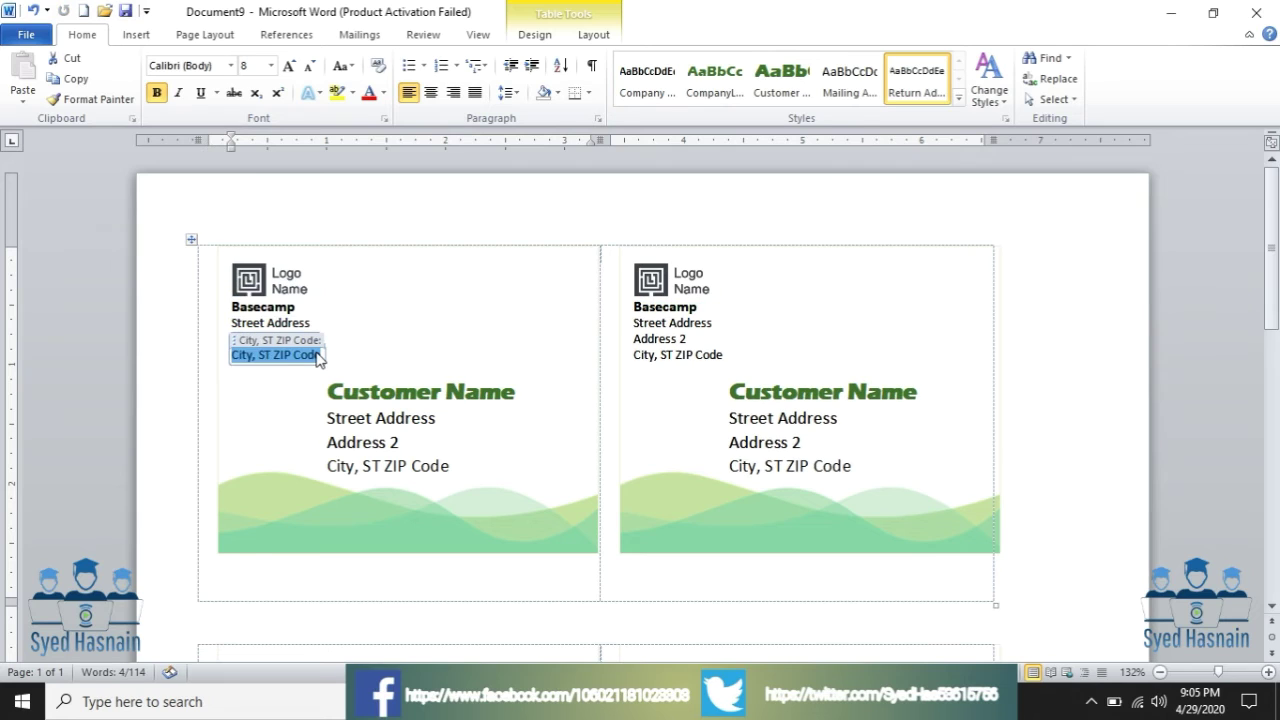
key("BackSpace")
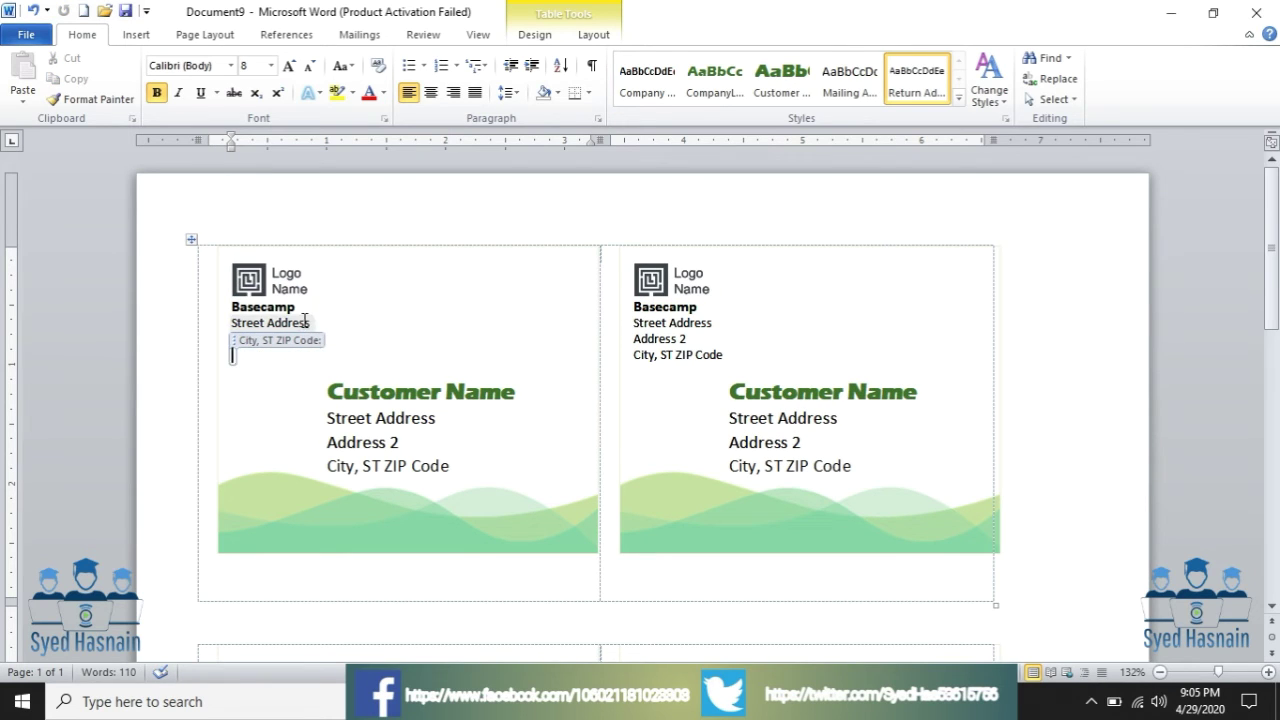
left_click(305, 321)
key("BackSpace")
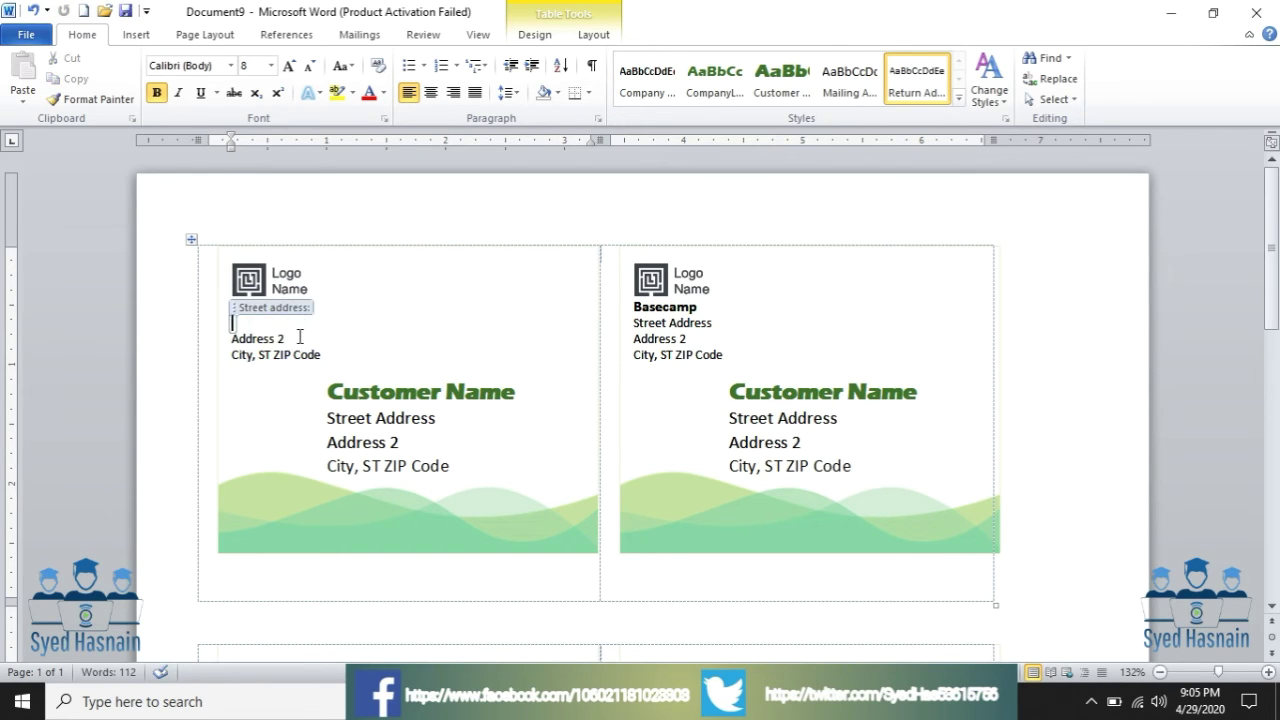
key("ctrl+z")
- Delete the Address 2 and city/zip placeholders, then undo to restore the address lines
left_click(300, 338)
key("BackSpace")
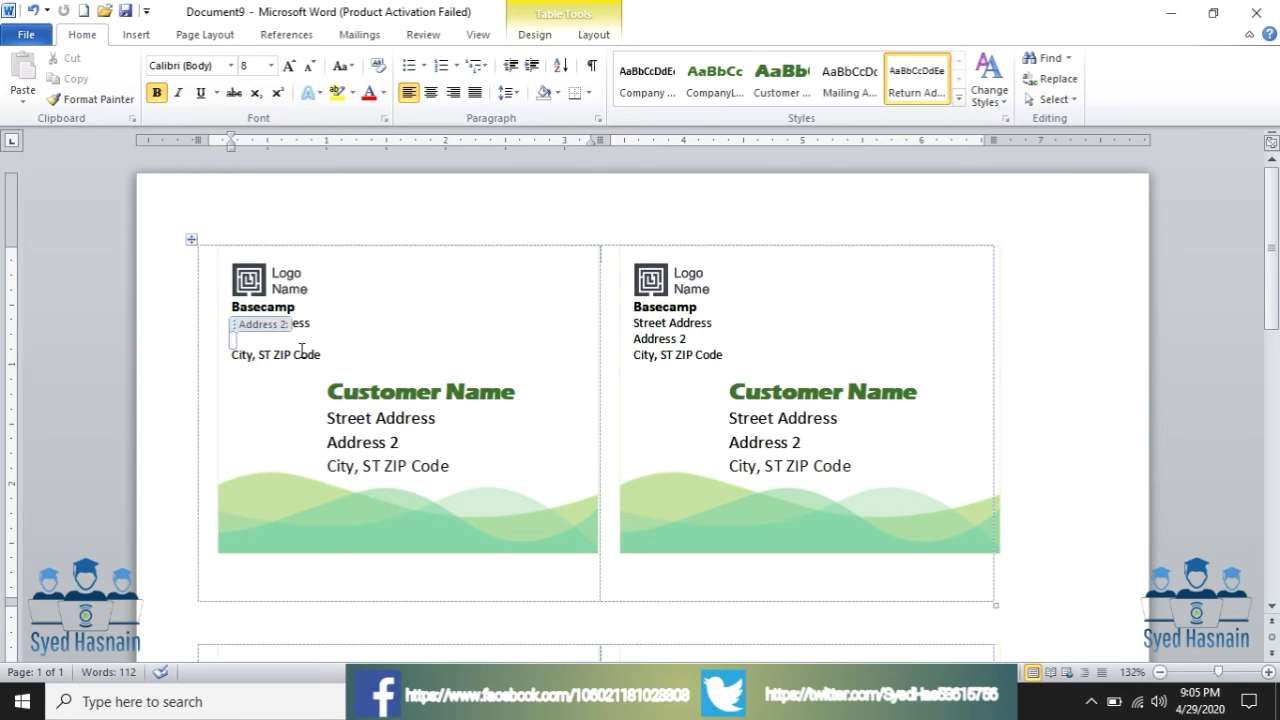
key("BackSpace")
left_click(303, 358)
key("BackSpace")
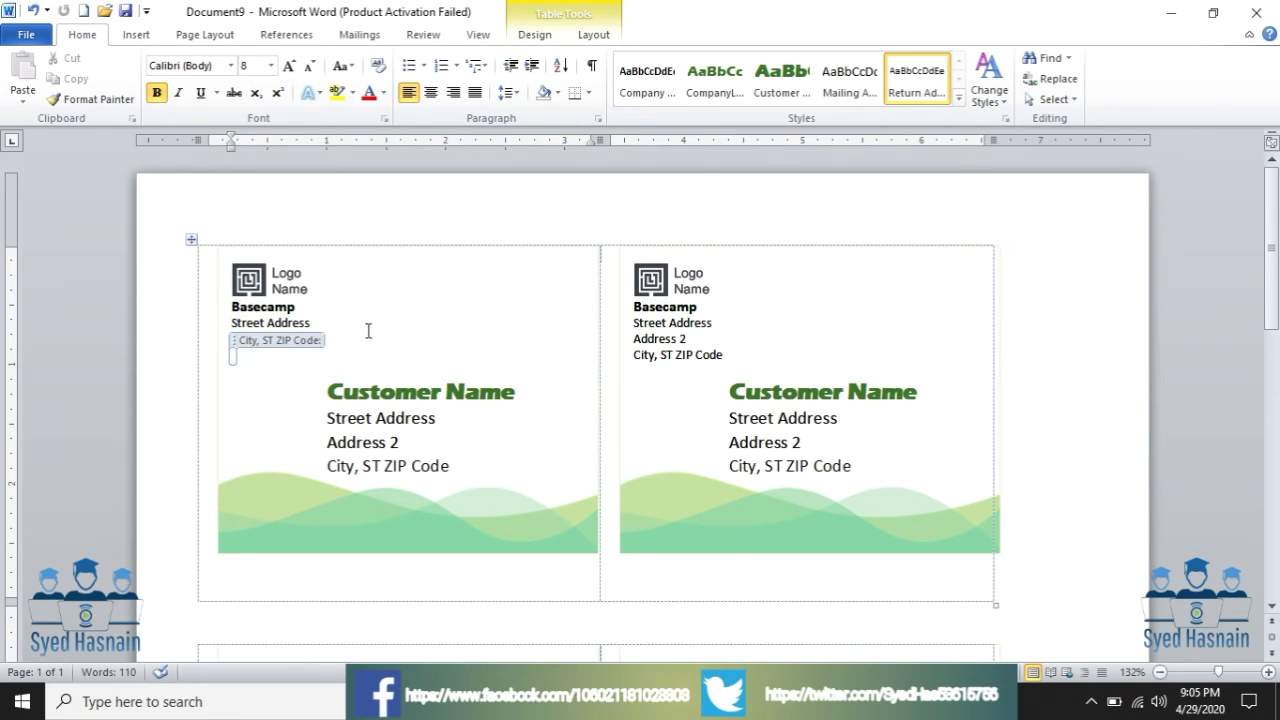
key("ctrl+z")
key("ctrl+z")
key("ctrl+z")
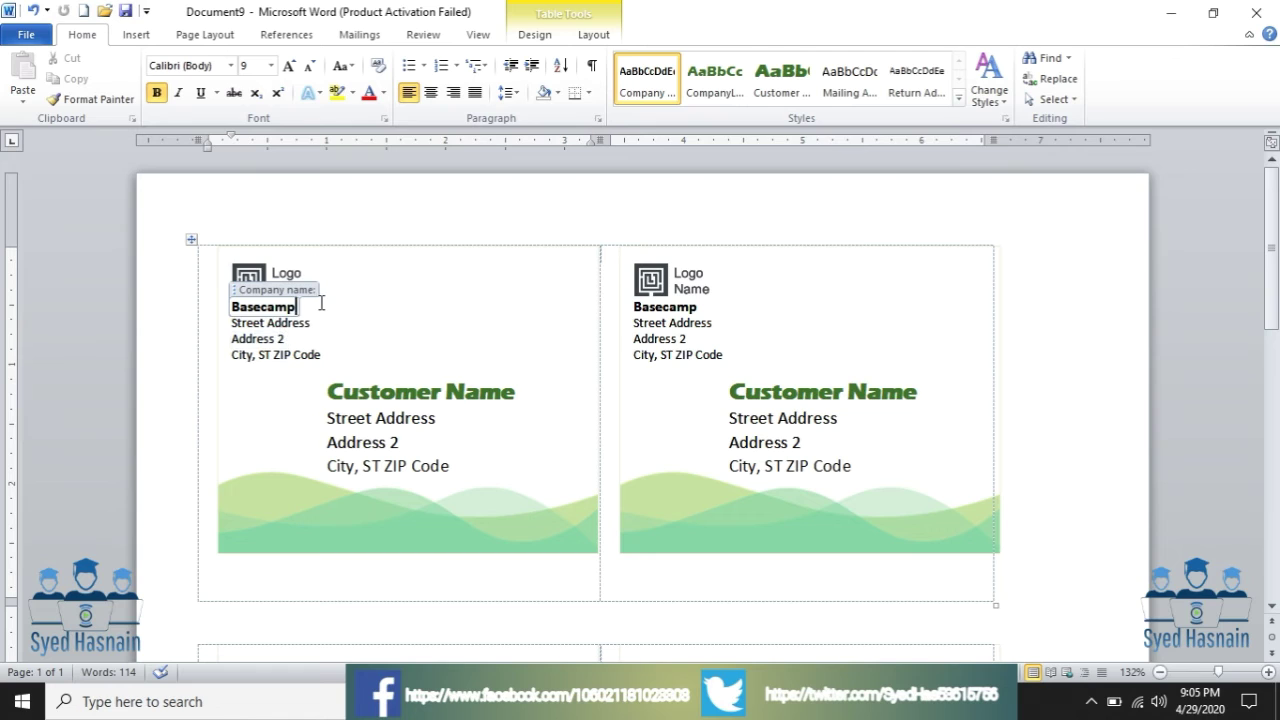
left_click(305, 305)
left_click(307, 358)
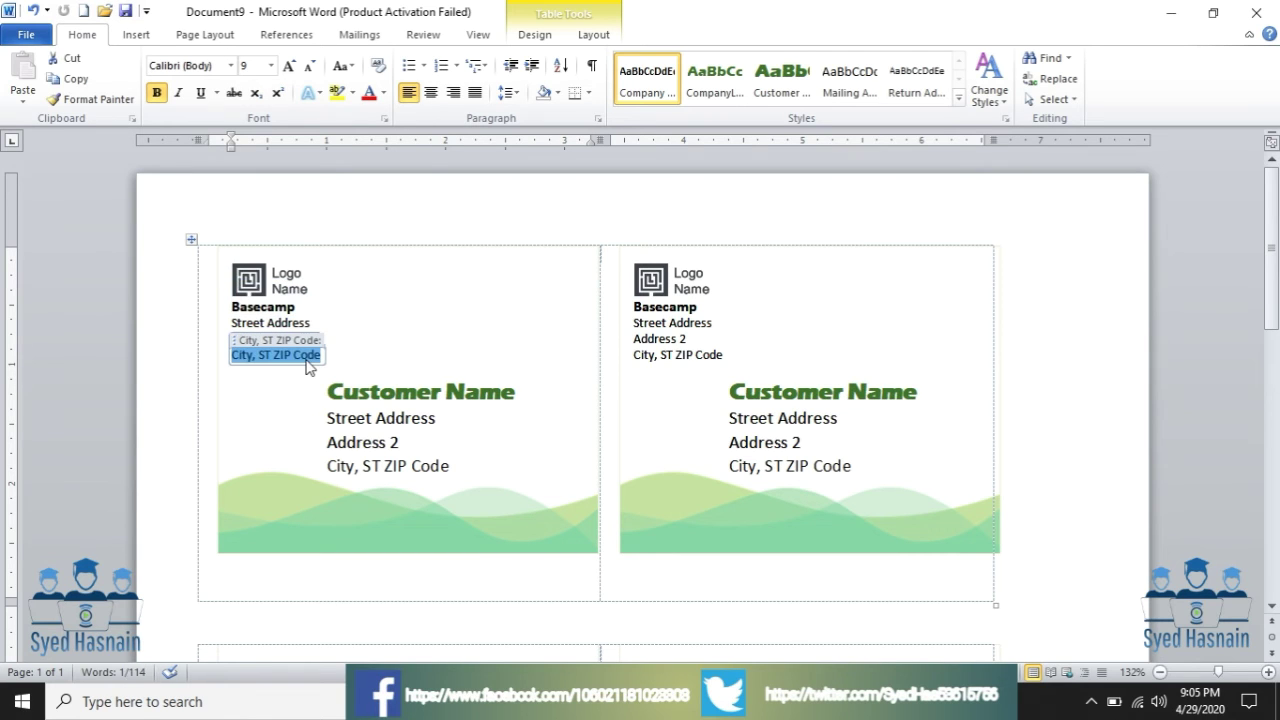
key("BackSpace")
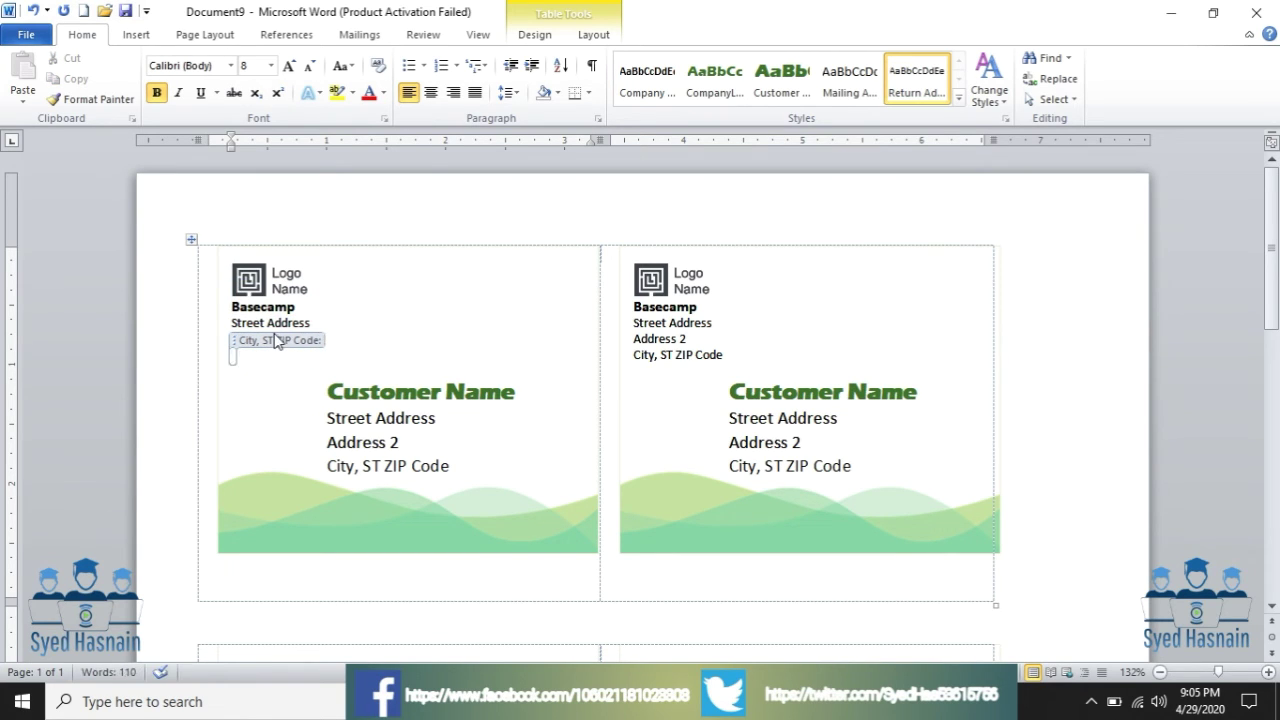
key("ctrl+z")
left_click(271, 419)
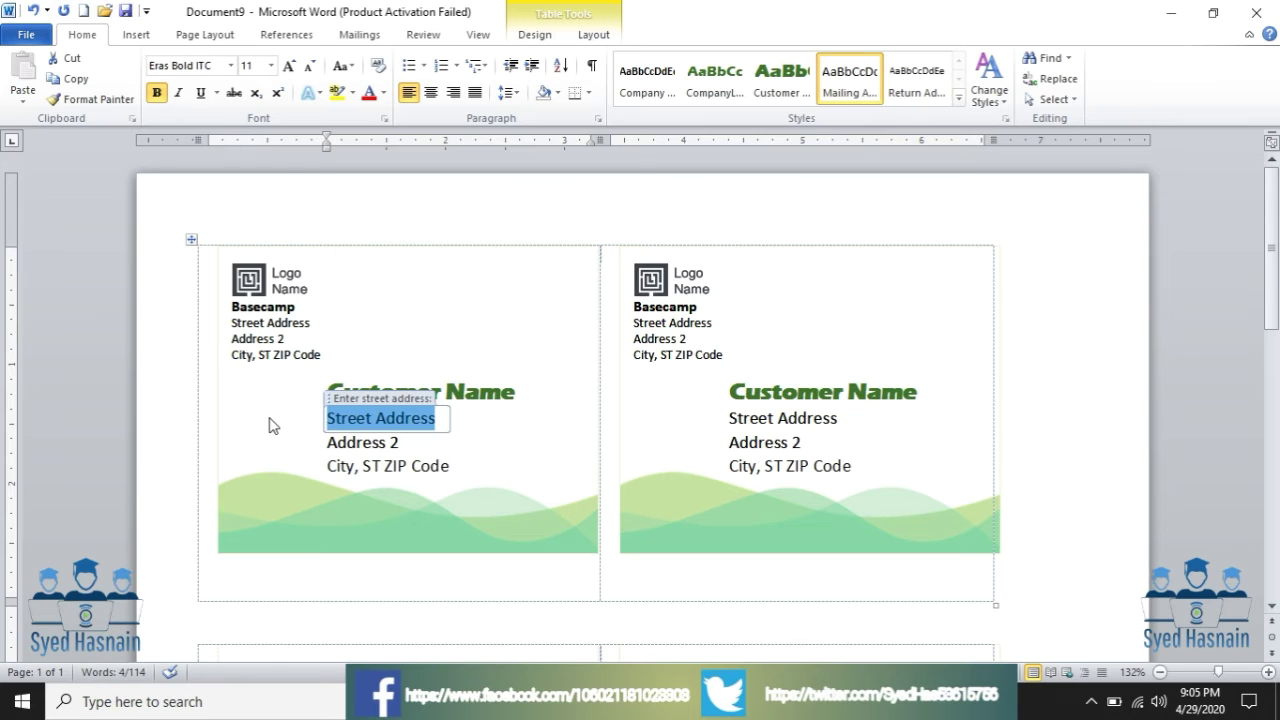
left_click(476, 400)
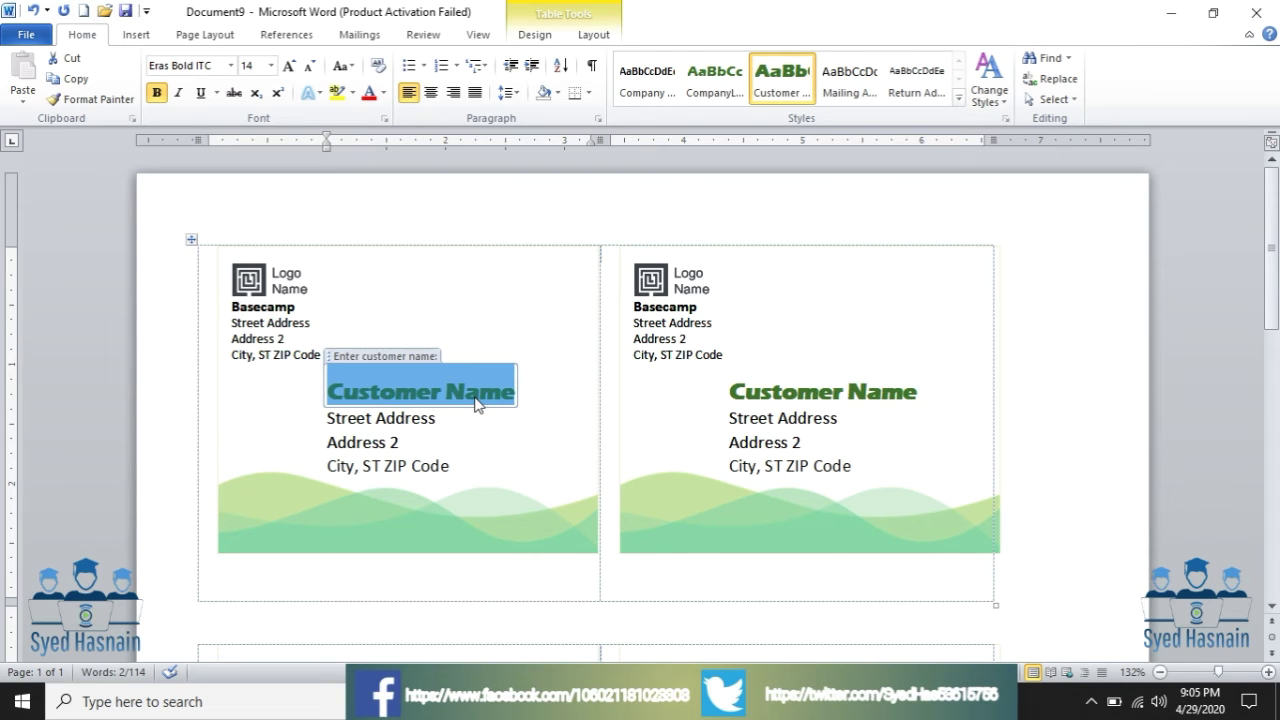
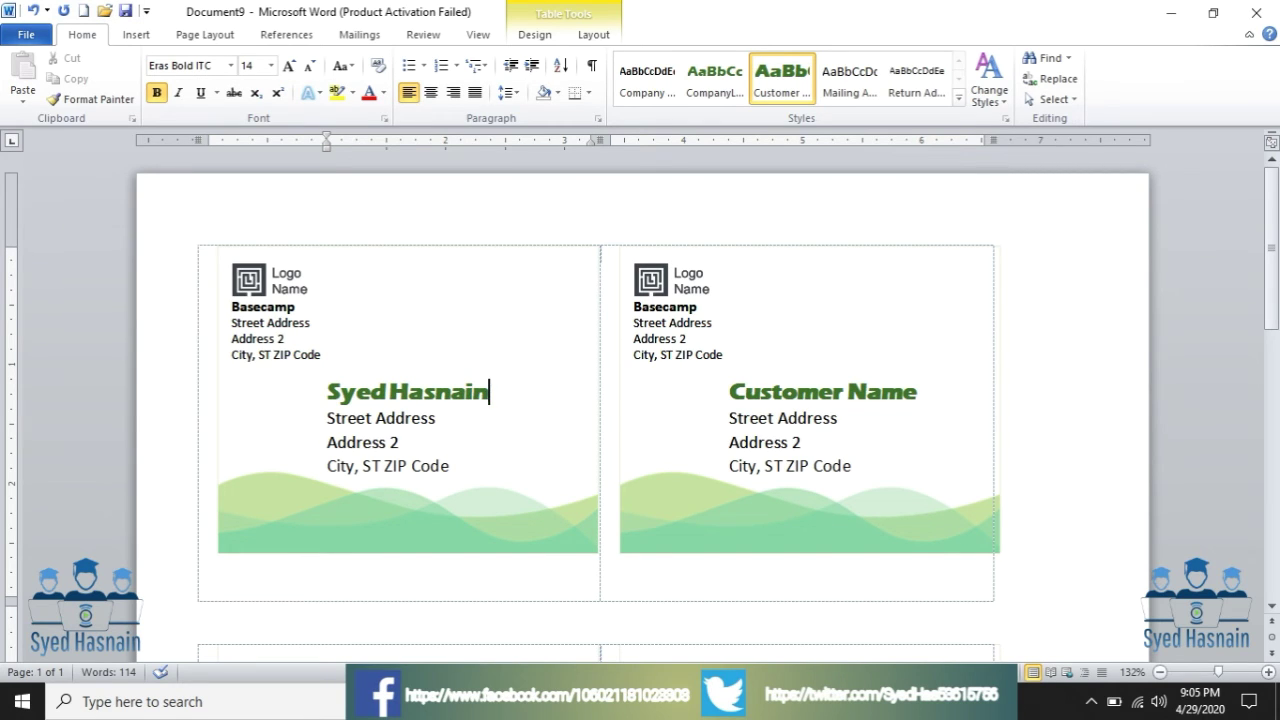
left_click(421, 417)
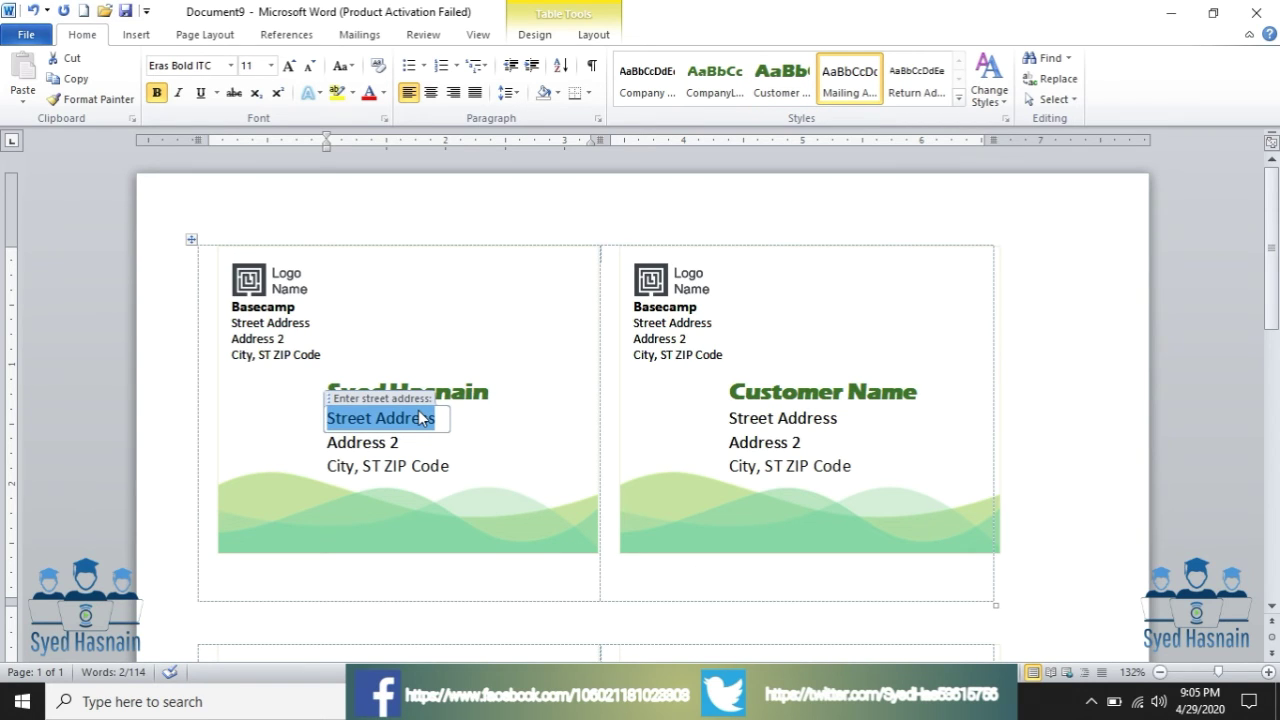
type("Hy")
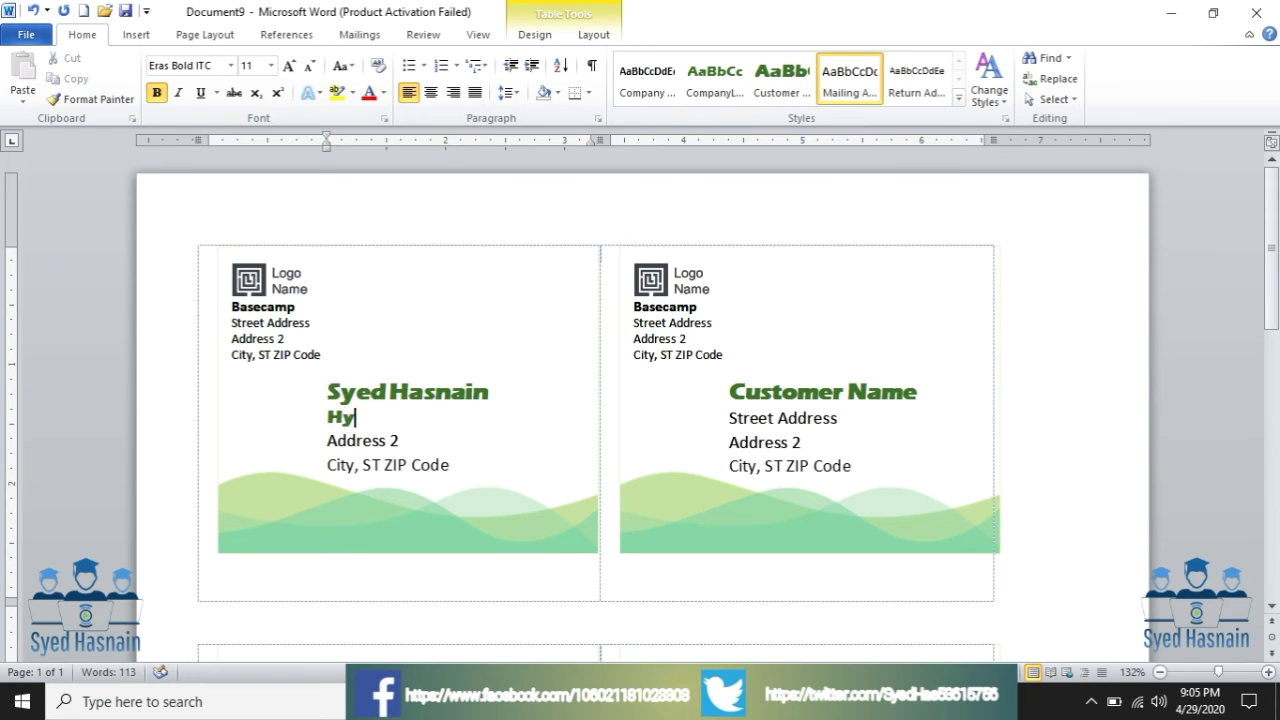
key("BackSpace")
key("BackSpace")
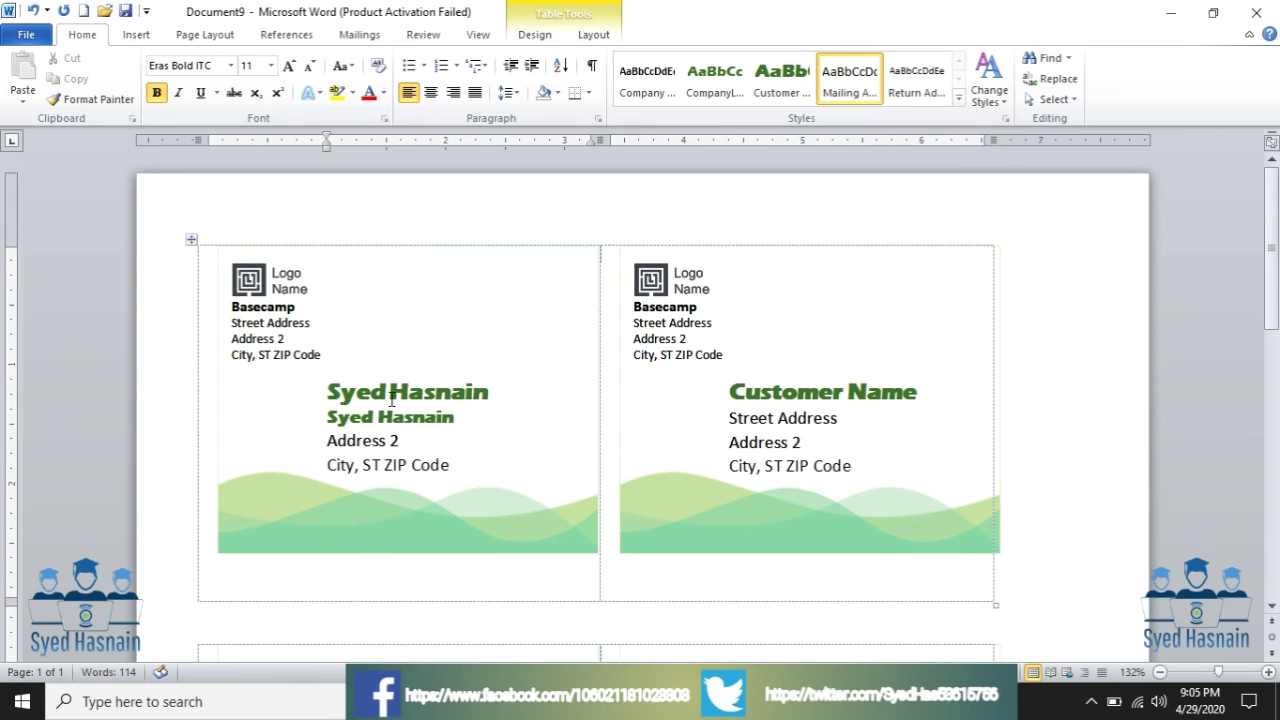
- Replace the first recipient line's name with the title 'Mr'
left_click(390, 393)
key("shift+Right")
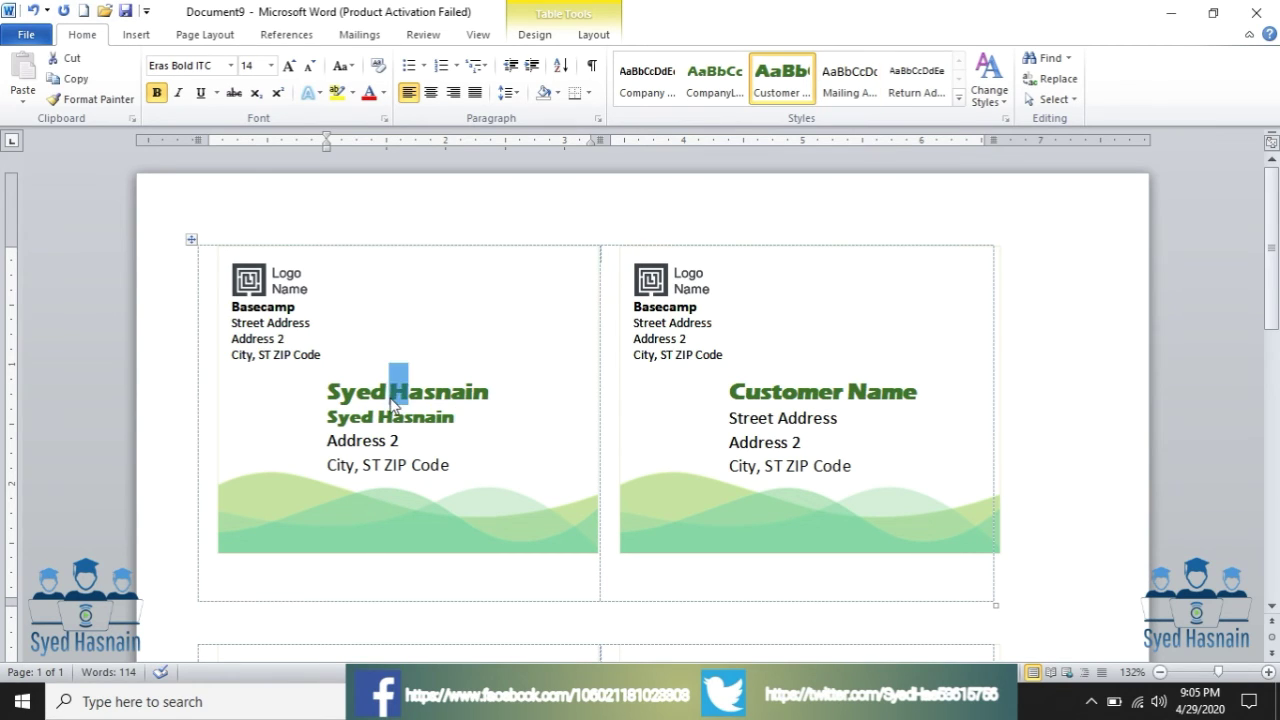
key("Delete")
key("End")
key("BackSpace")
key("BackSpace")
key("BackSpace")
key("BackSpace")
key("BackSpace")
key("BackSpace")
key("BackSpace")
key("BackSpace")
key("BackSpace")
key("BackSpace")
type("Mr")
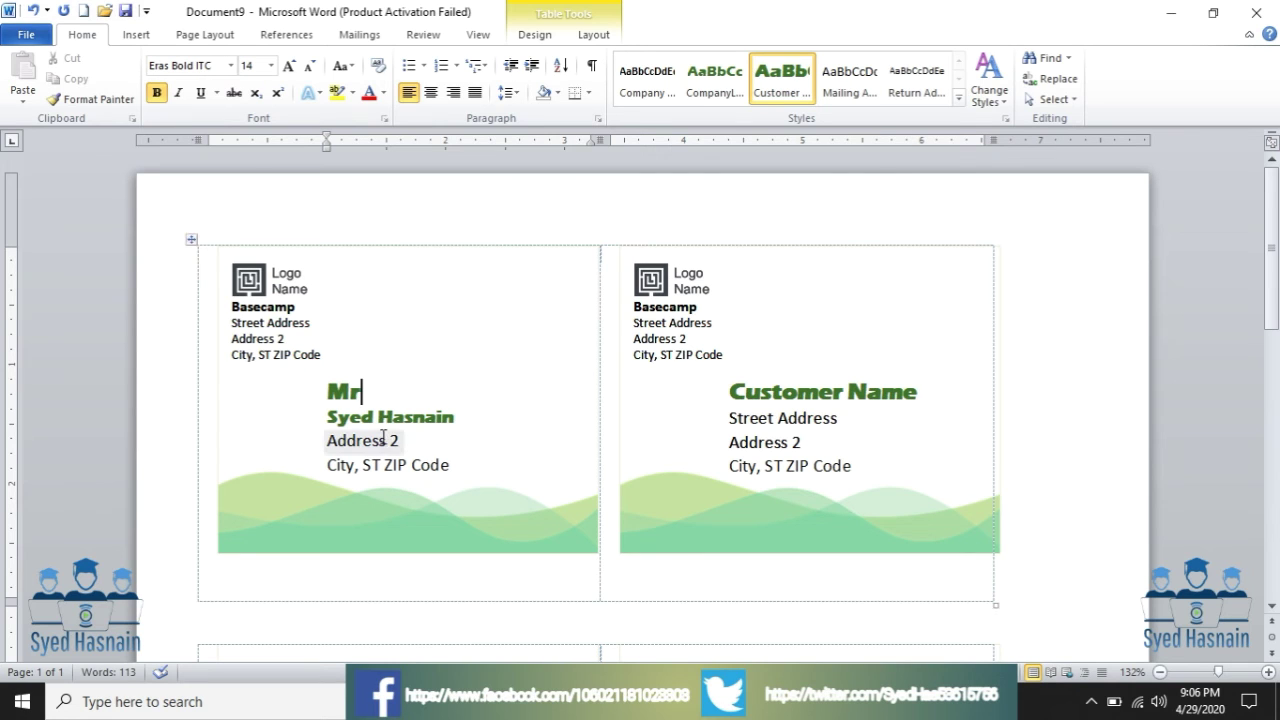
- Replace the recipient's Address 2 placeholder with Basecamp
left_click(385, 441)
key("BackSpace")
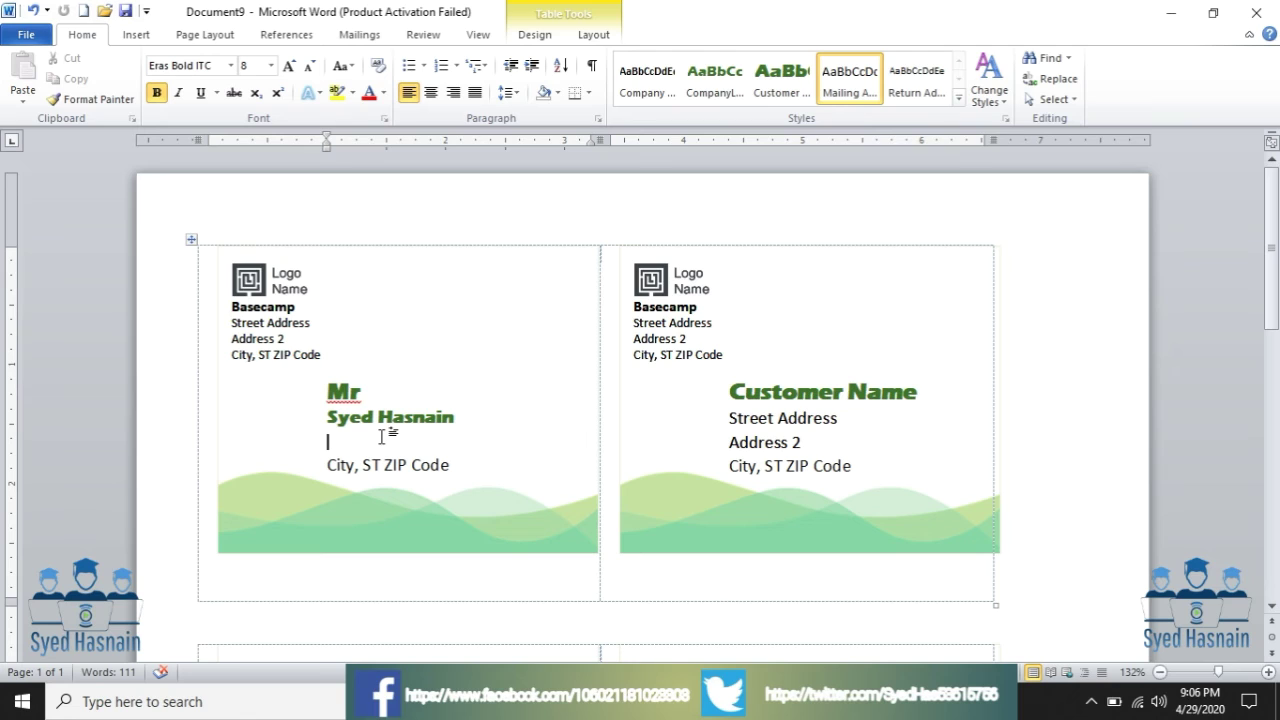
type("Basecam")
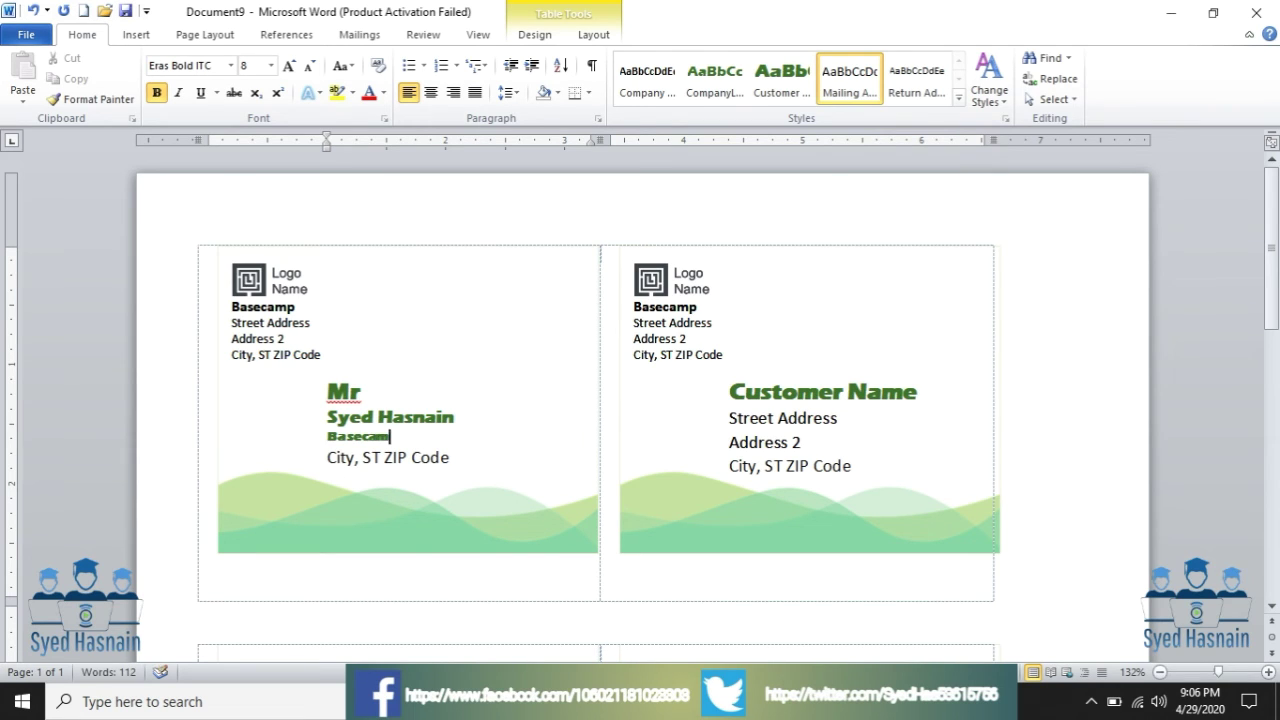
type("p")
mouse_move(388, 457)
left_click(340, 458)
left_click(340, 307)
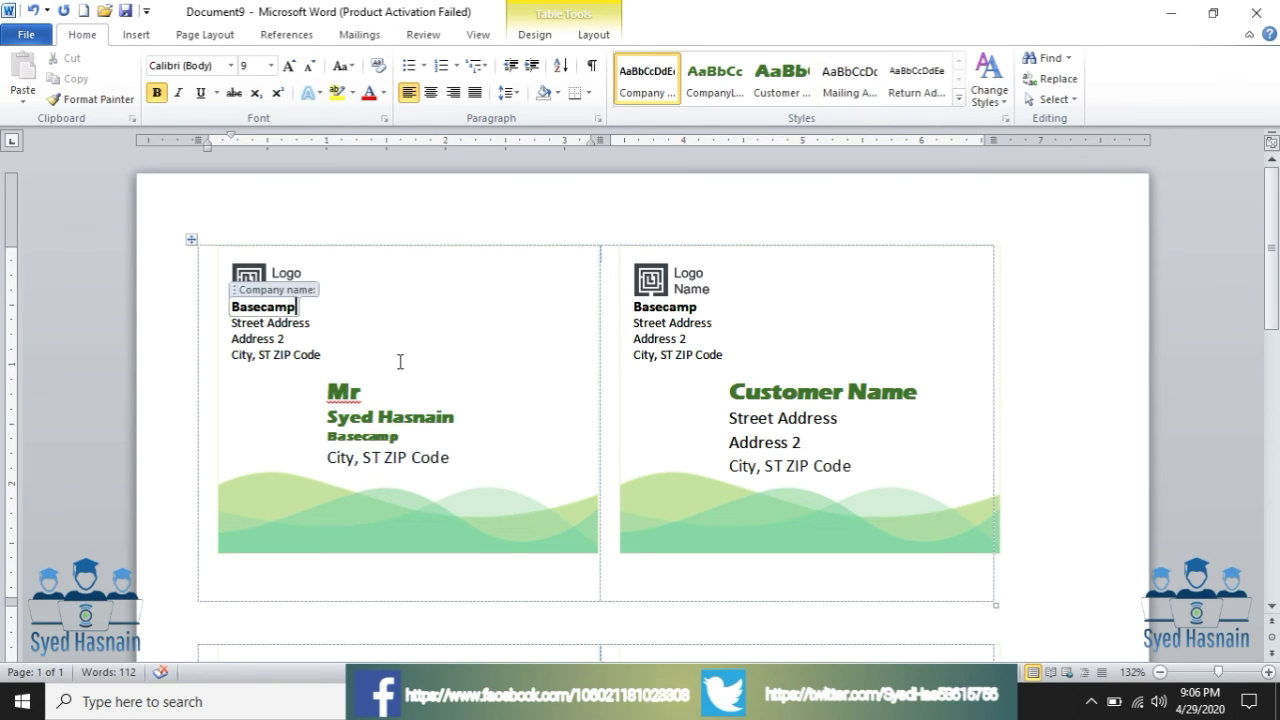
left_click(300, 323)
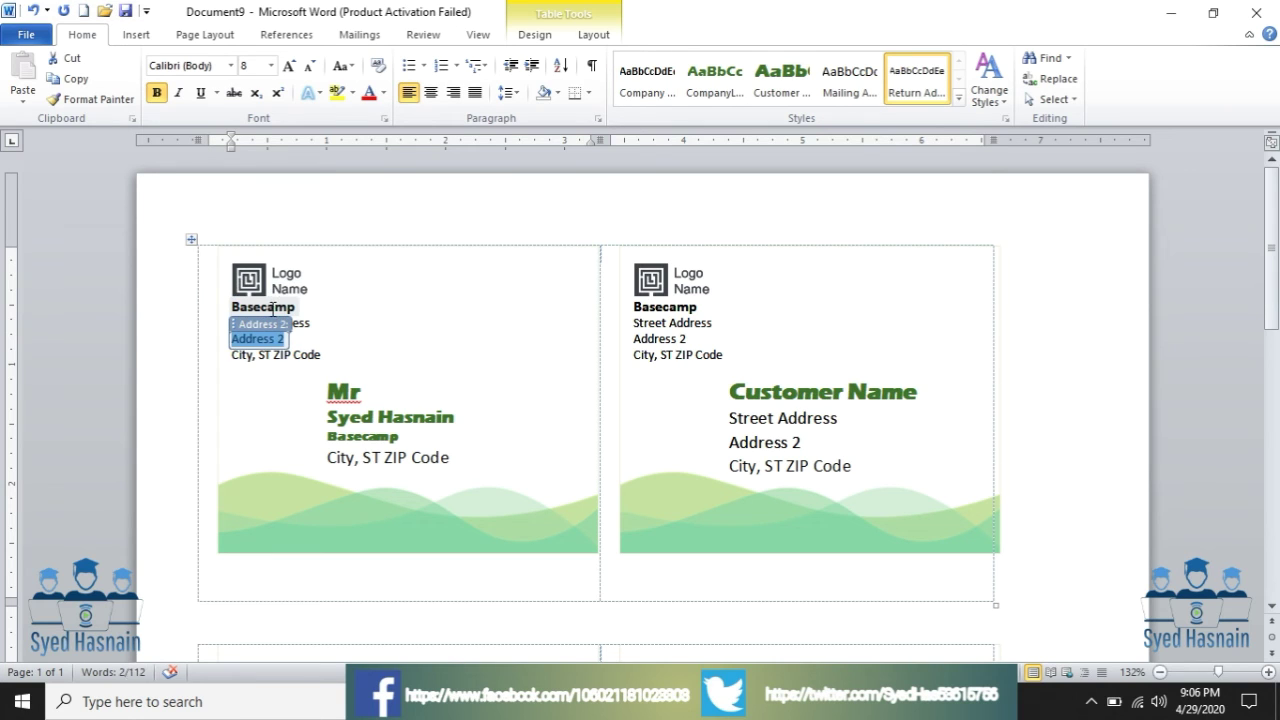
left_click(275, 307)
left_click(352, 411)
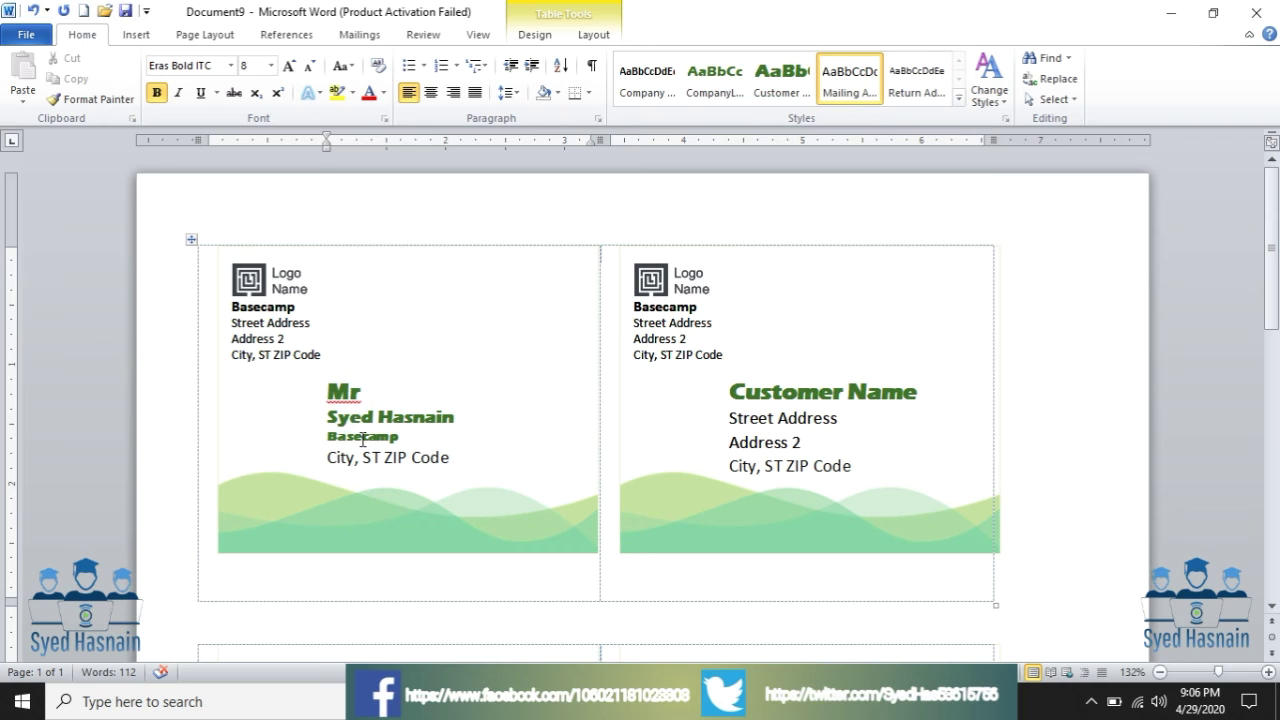
double_click(362, 437)
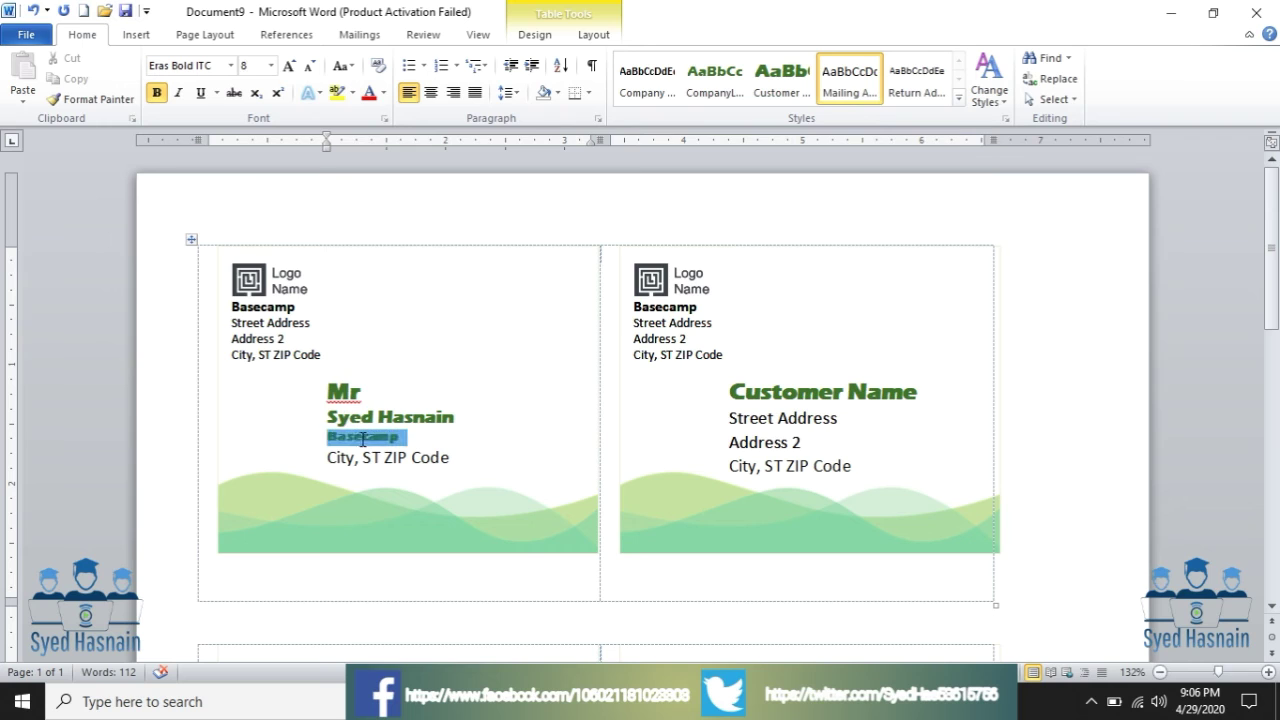
left_click(288, 66)
left_click(288, 66)
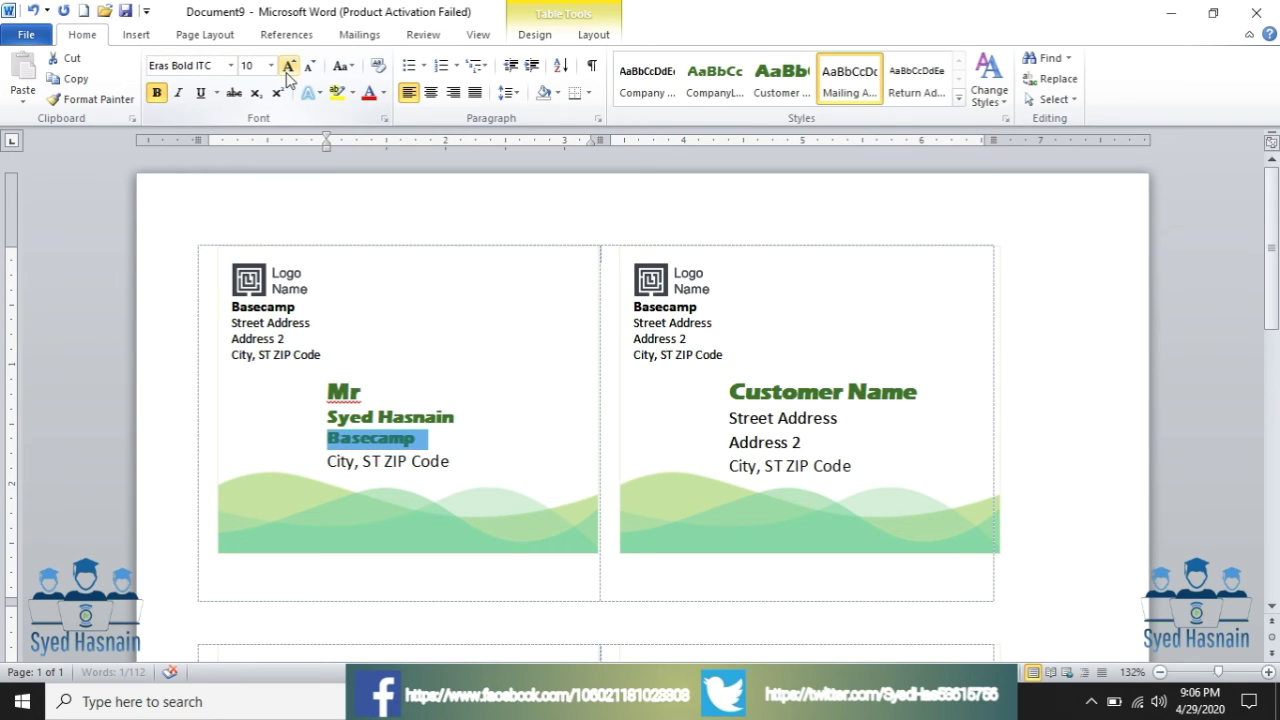
left_click(288, 66)
left_click(491, 460)
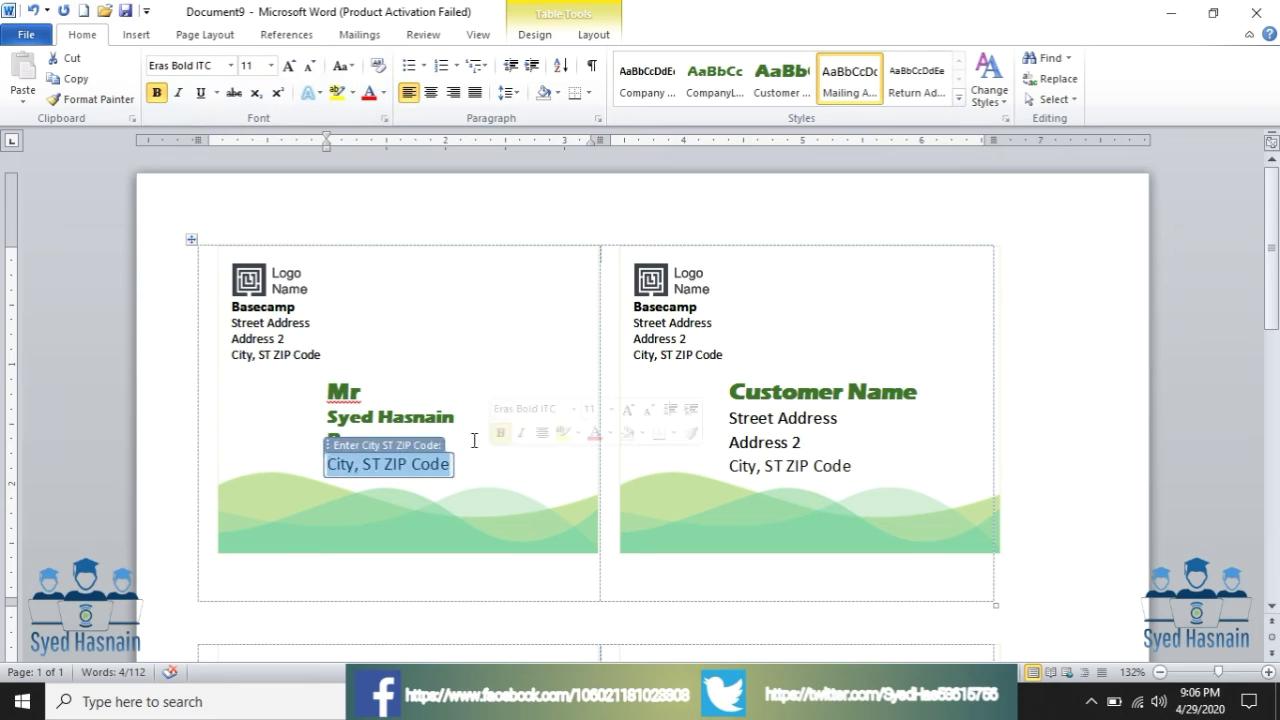
left_click(494, 355)
left_click(910, 388)
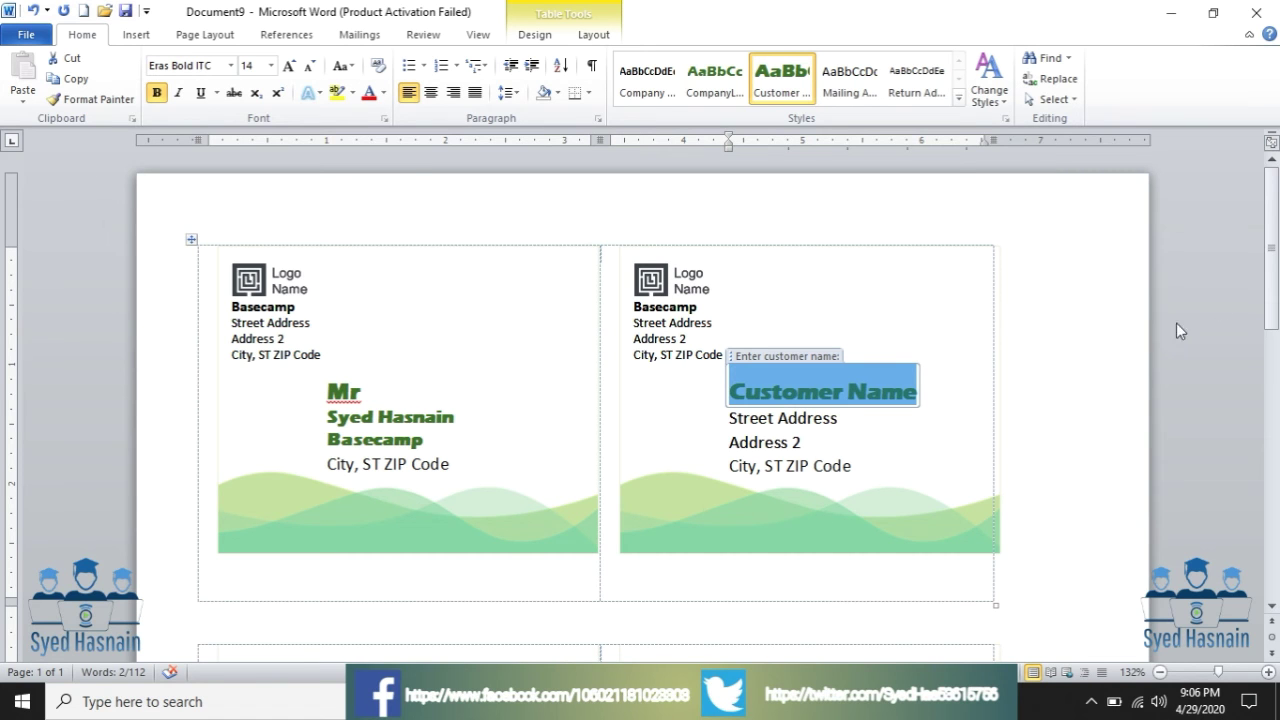
mouse_move(1272, 260)
left_mouse_down()
mouse_move(1277, 500)
mouse_move(1277, 287)
mouse_move(1163, 210)
left_mouse_up()
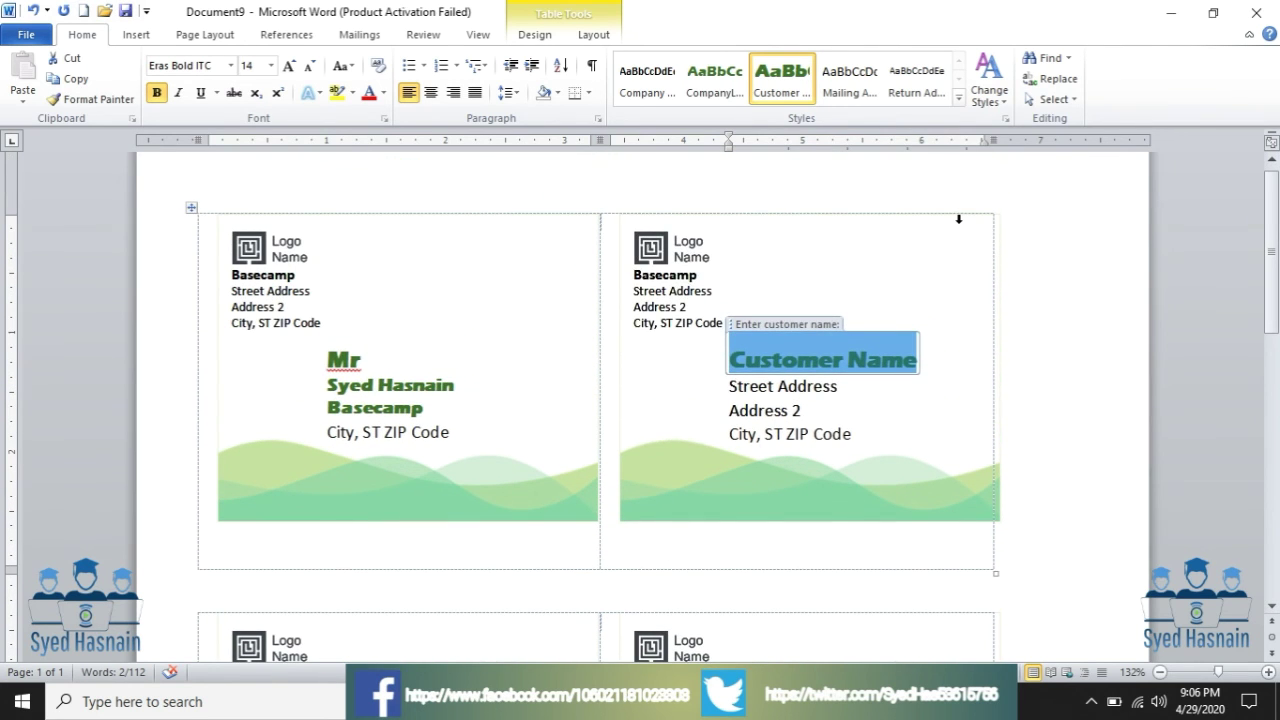
- Launch the Step by Step Mail Merge Wizard, advance one step, then close it
left_click(958, 218)
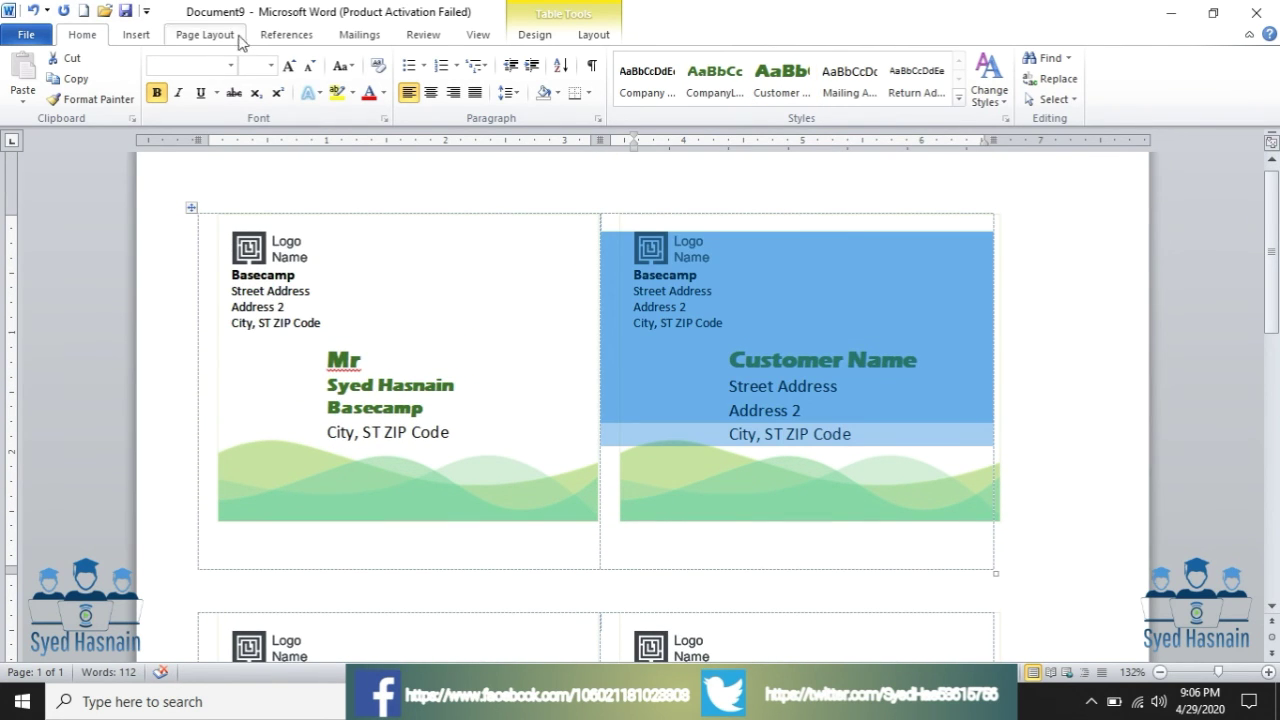
left_click(368, 34)
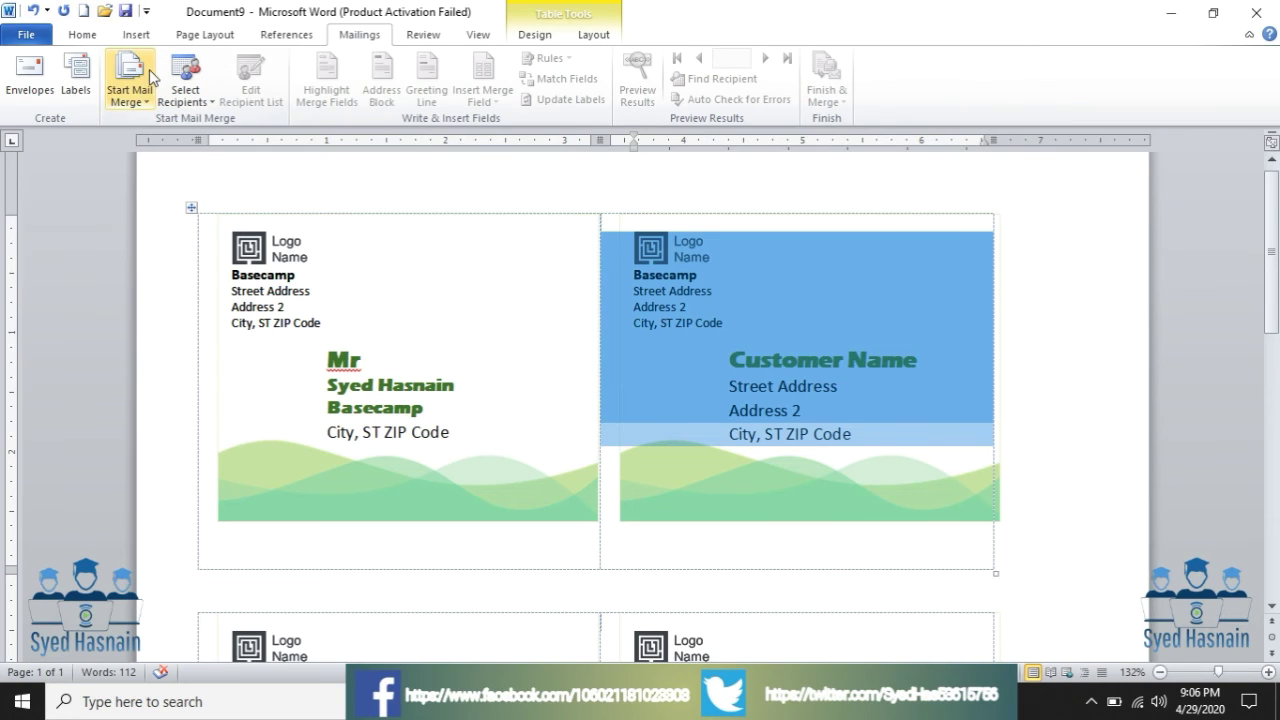
left_click(129, 92)
left_click(190, 254)
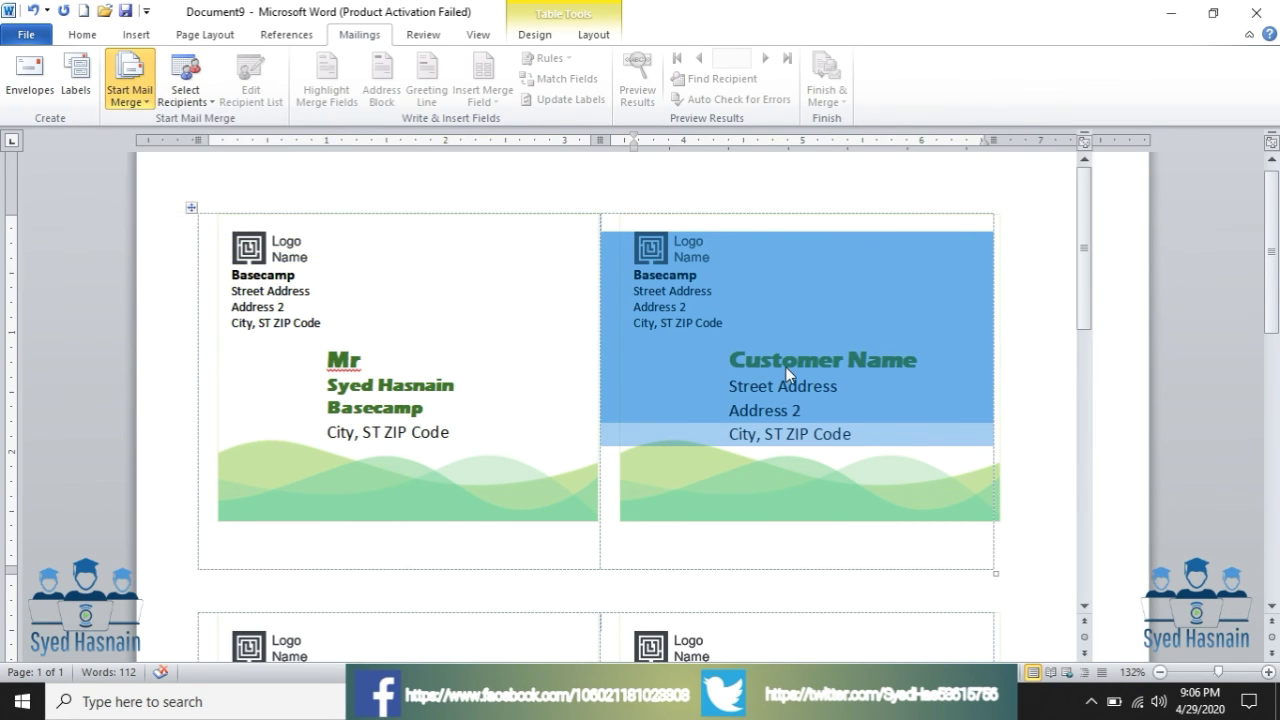
left_click(1165, 617)
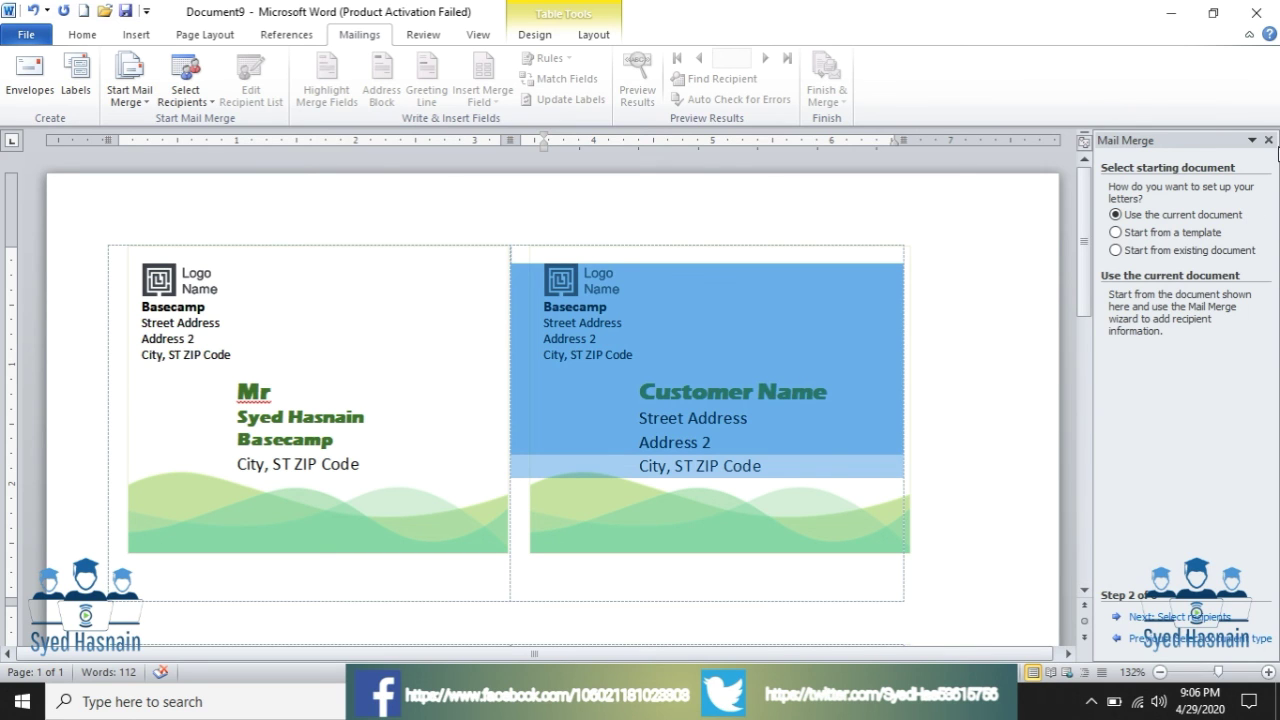
left_click(1268, 140)
left_click(1050, 299)
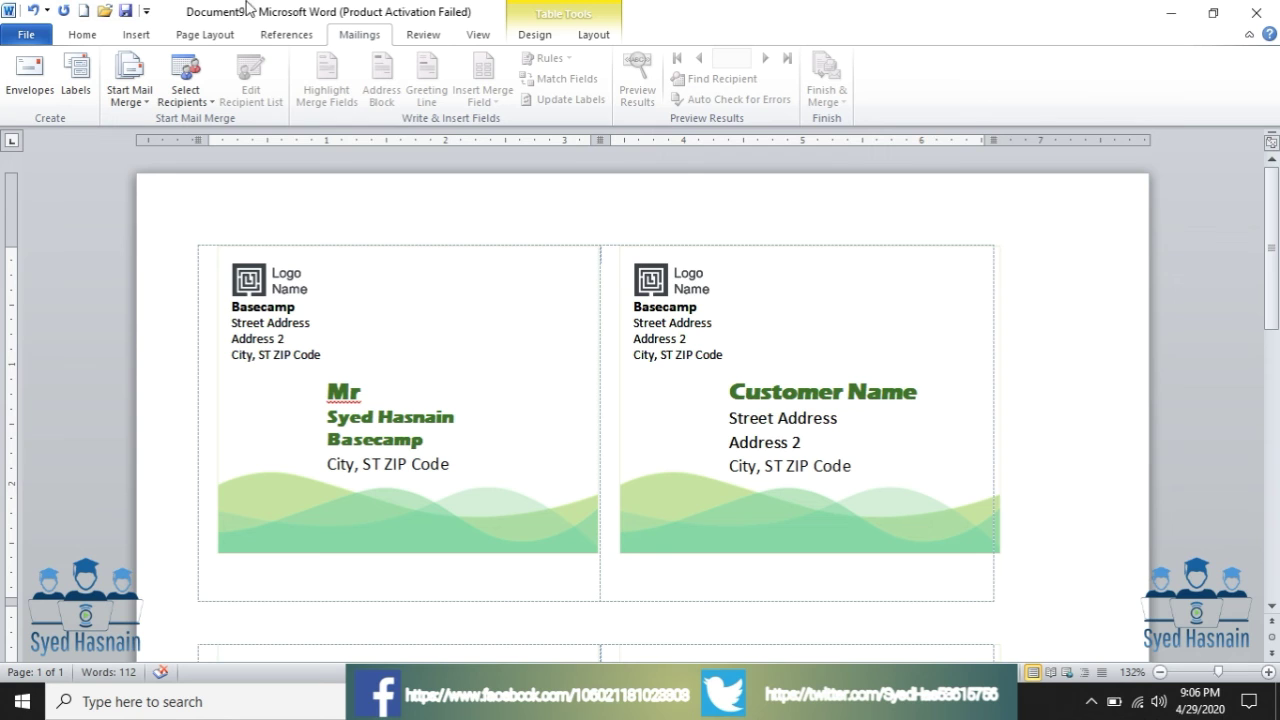
- Browse the Labels category of new-document templates
left_click(32, 38)
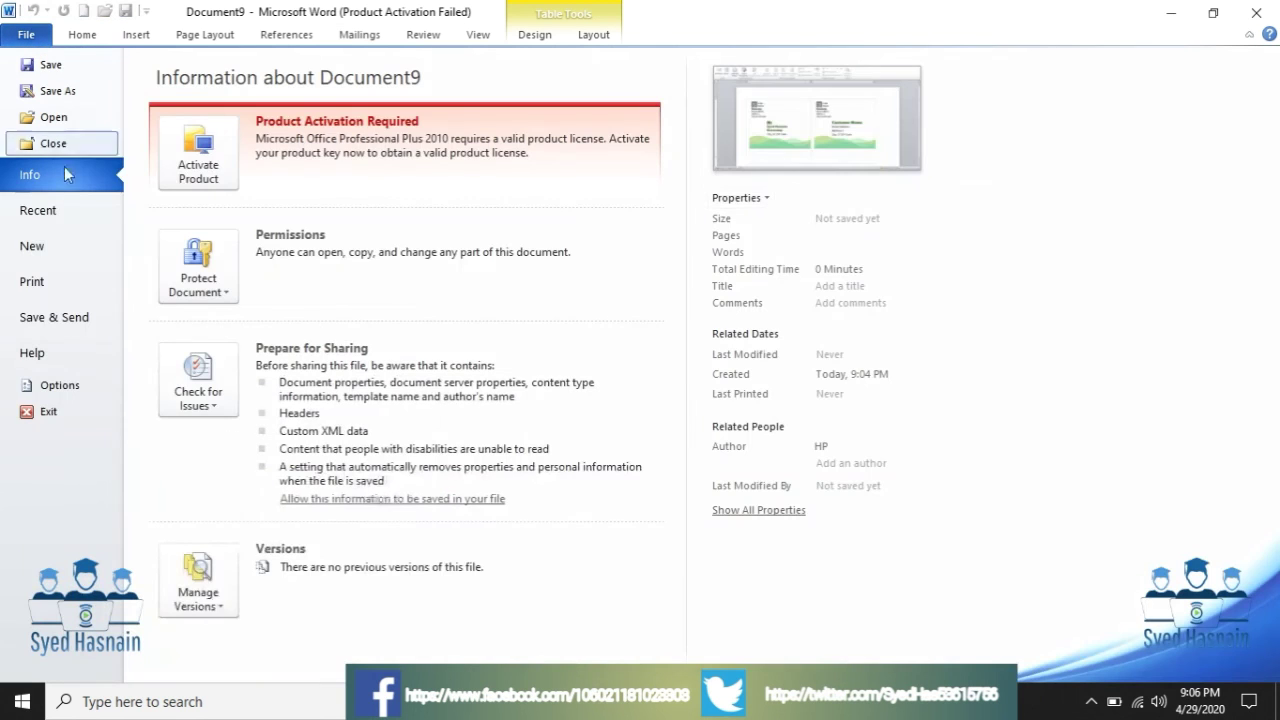
left_click(67, 236)
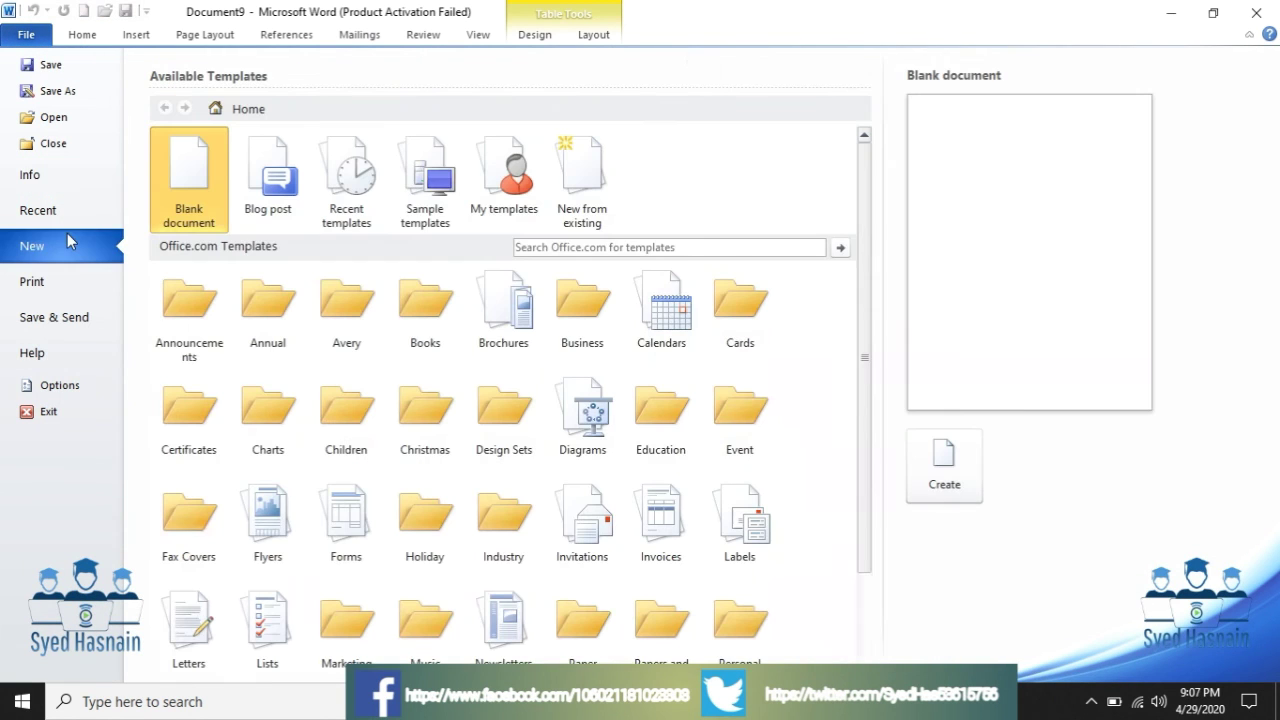
left_click(764, 490)
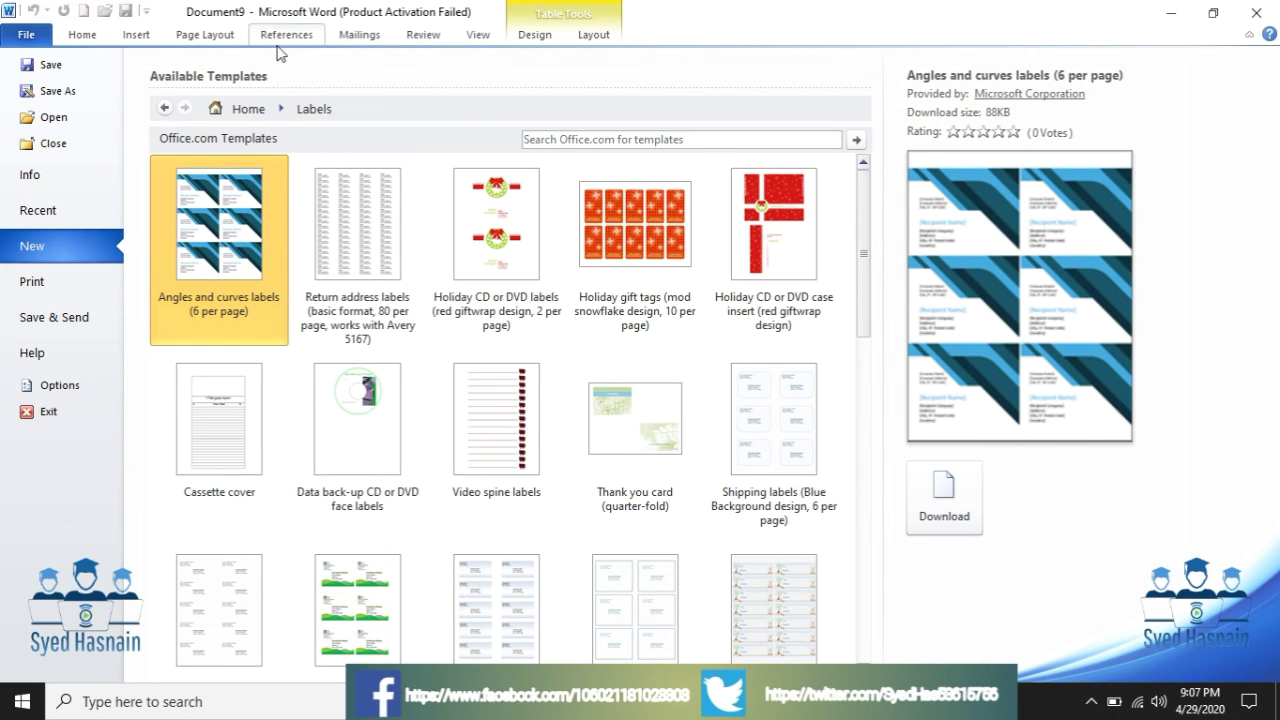
- Return to the labels and enter zip code 15478 in the first label's city line
left_click(83, 40)
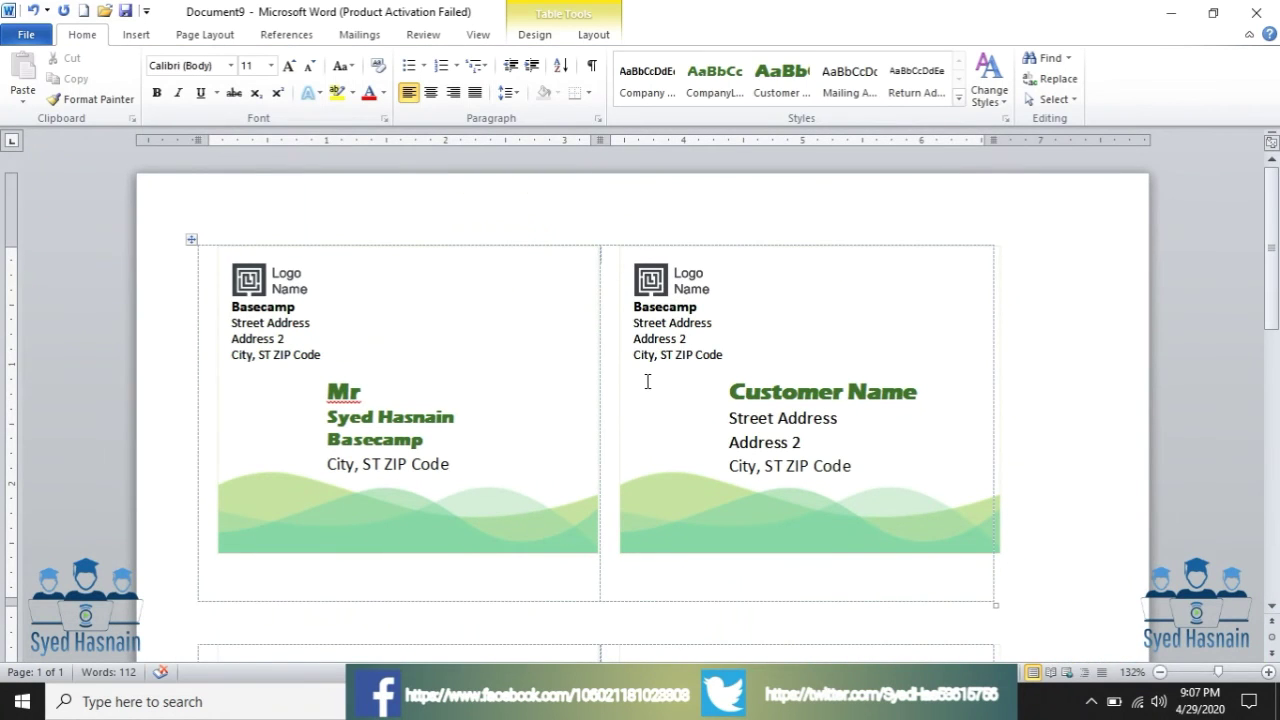
left_click(330, 391)
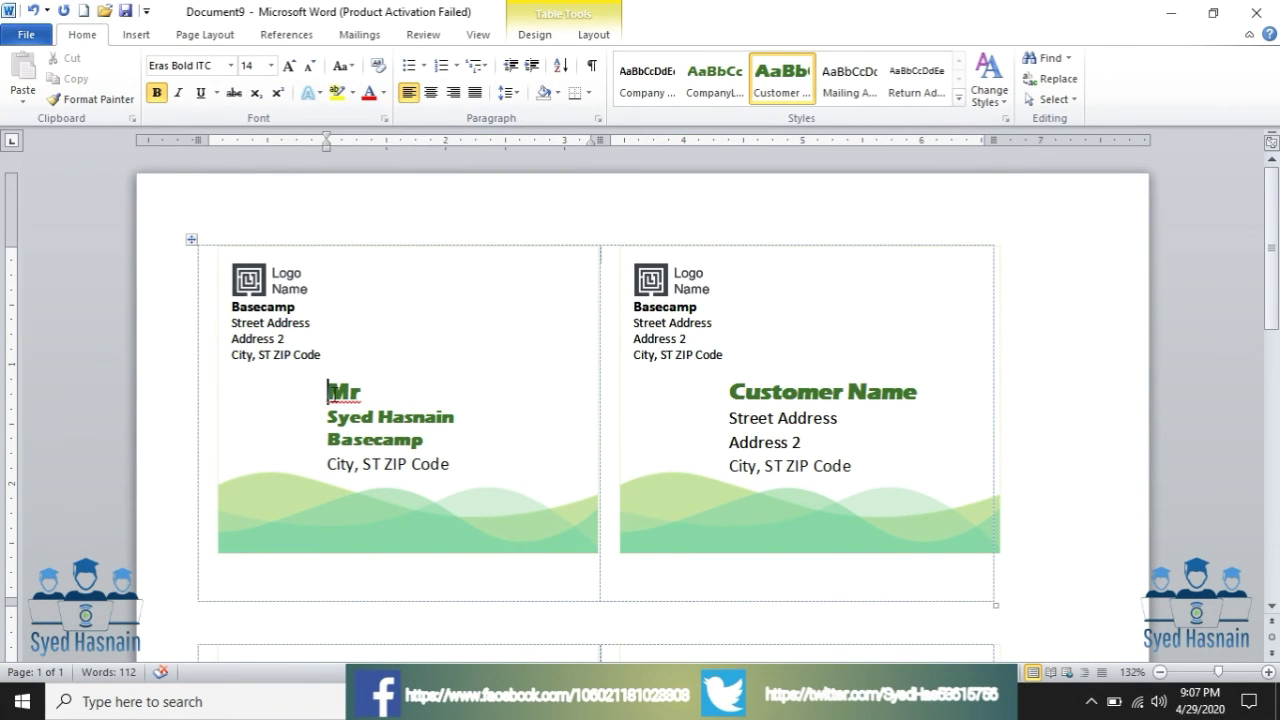
left_click(379, 434)
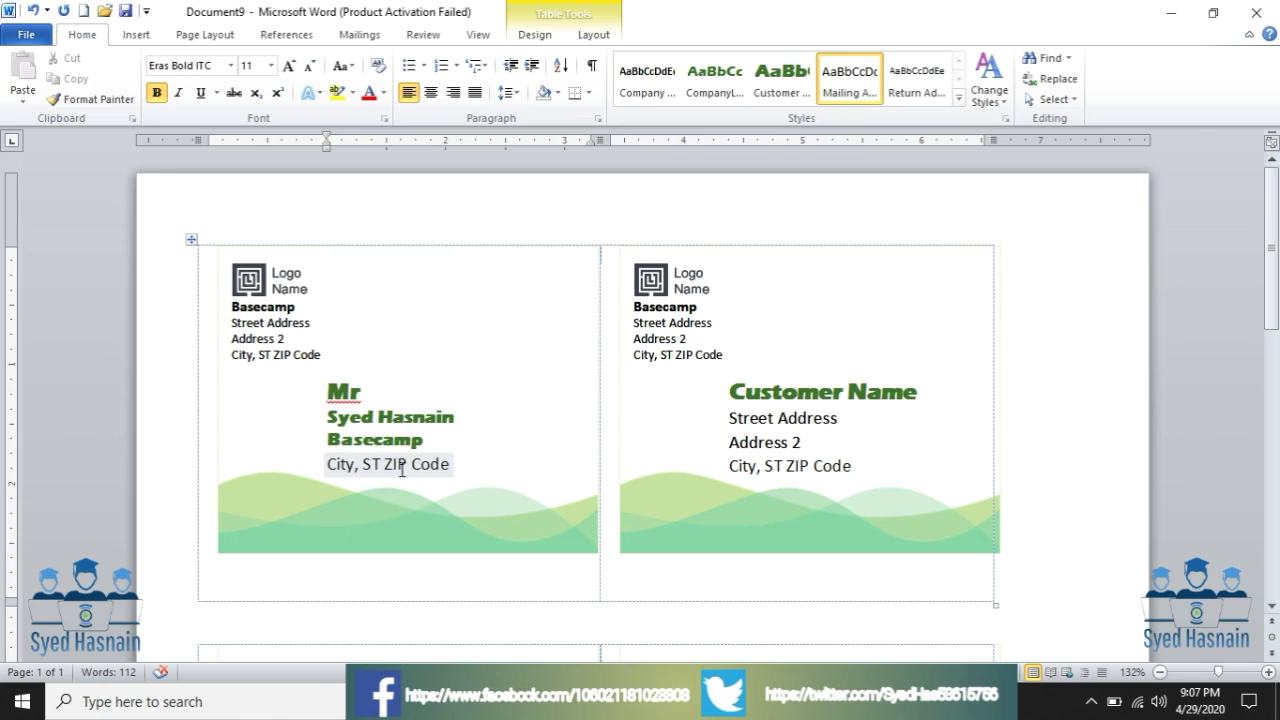
left_click(443, 470)
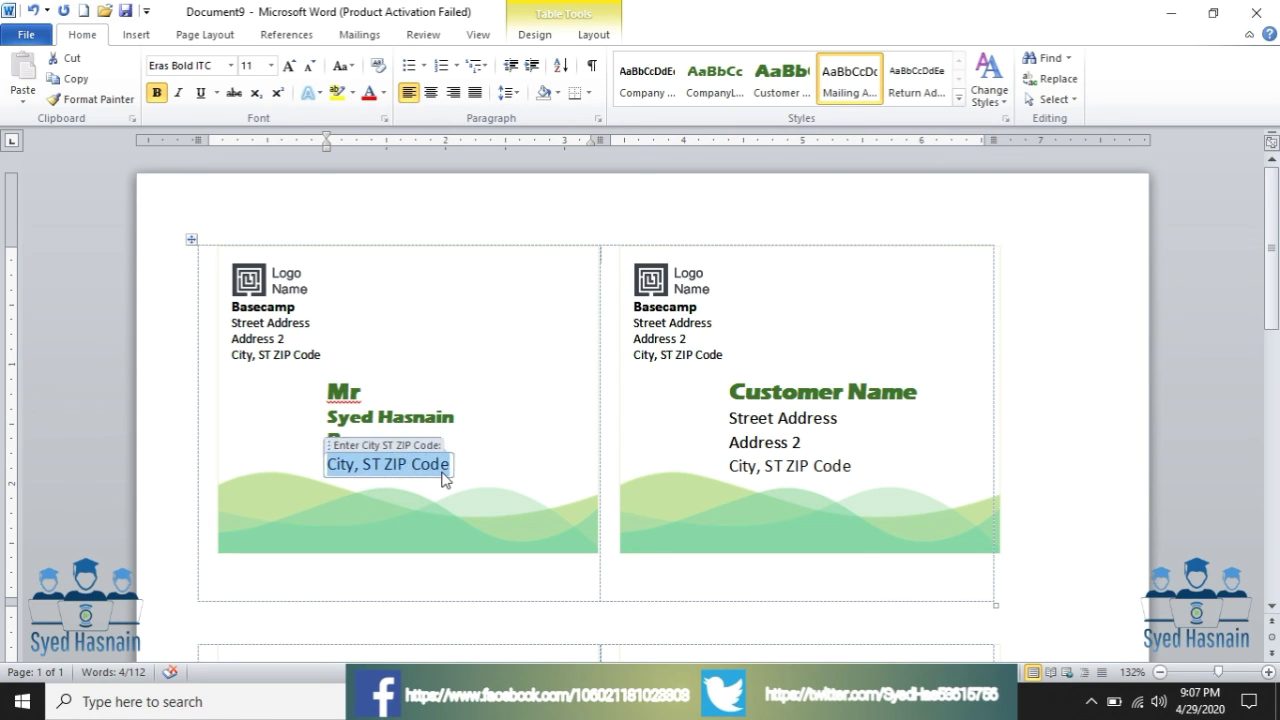
type("15478")
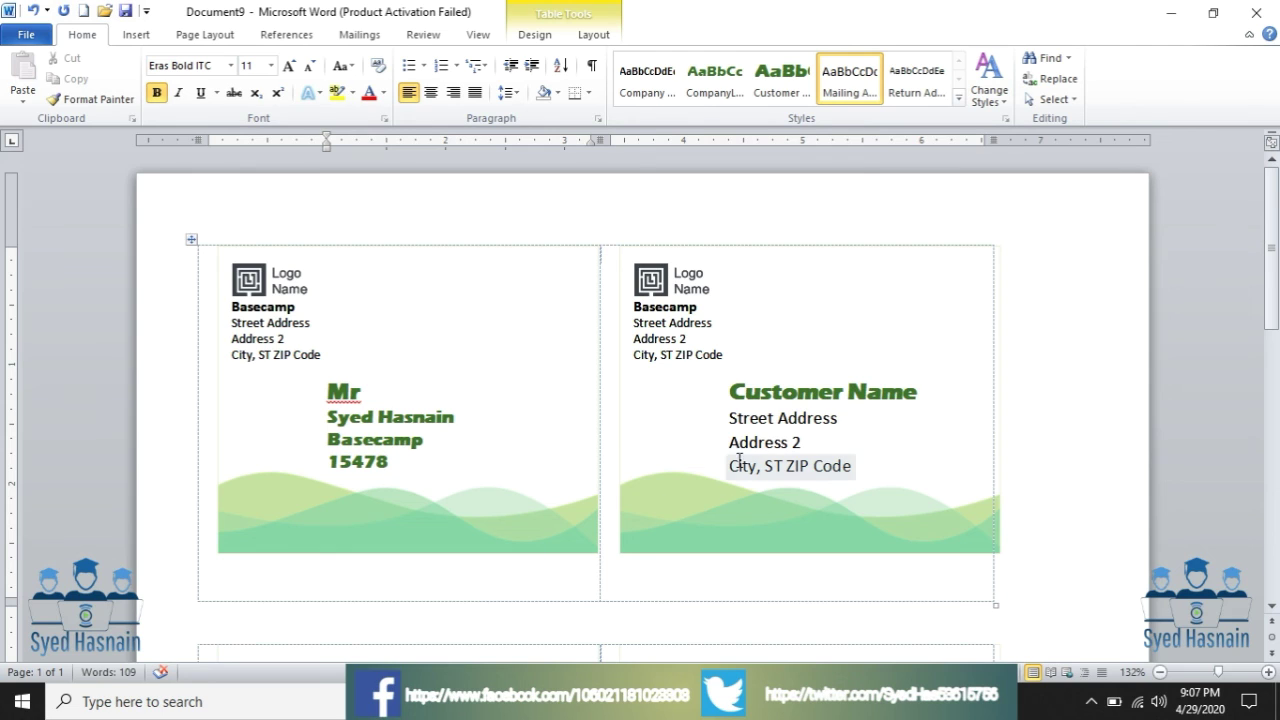
left_click(494, 410)
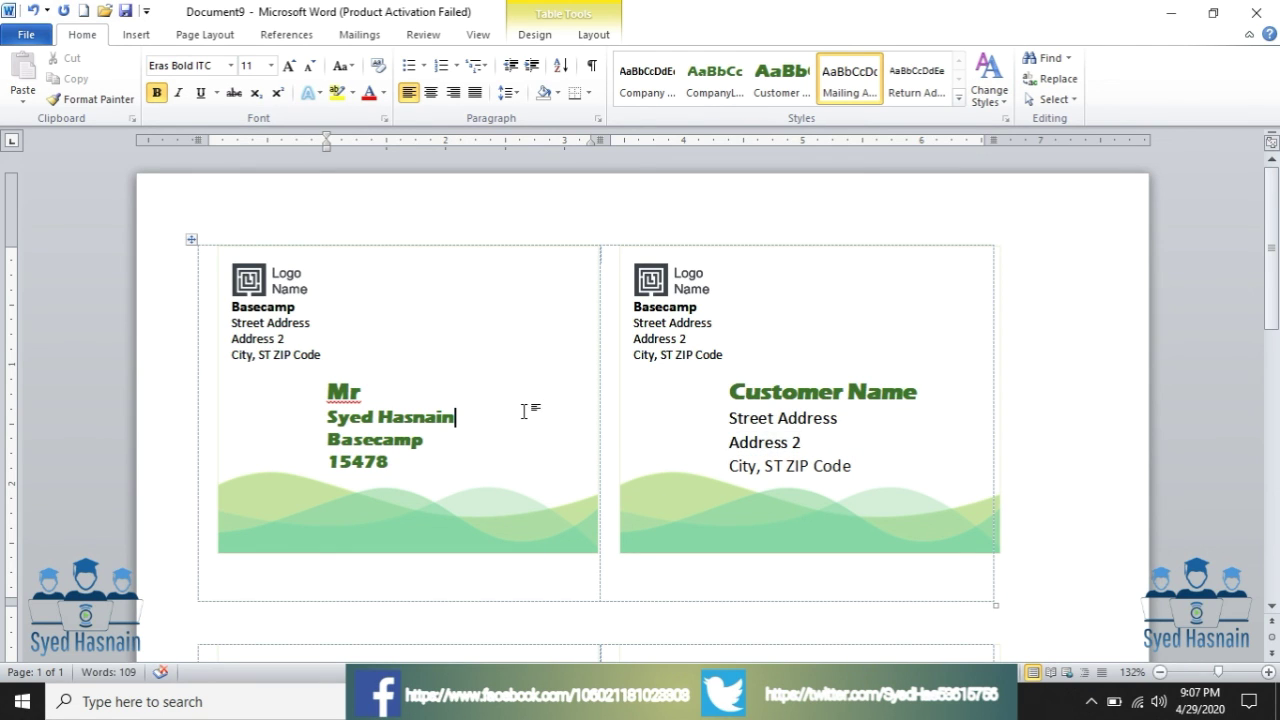
- Delete the return-address Basecamp line, then undo to restore it
left_click(460, 343)
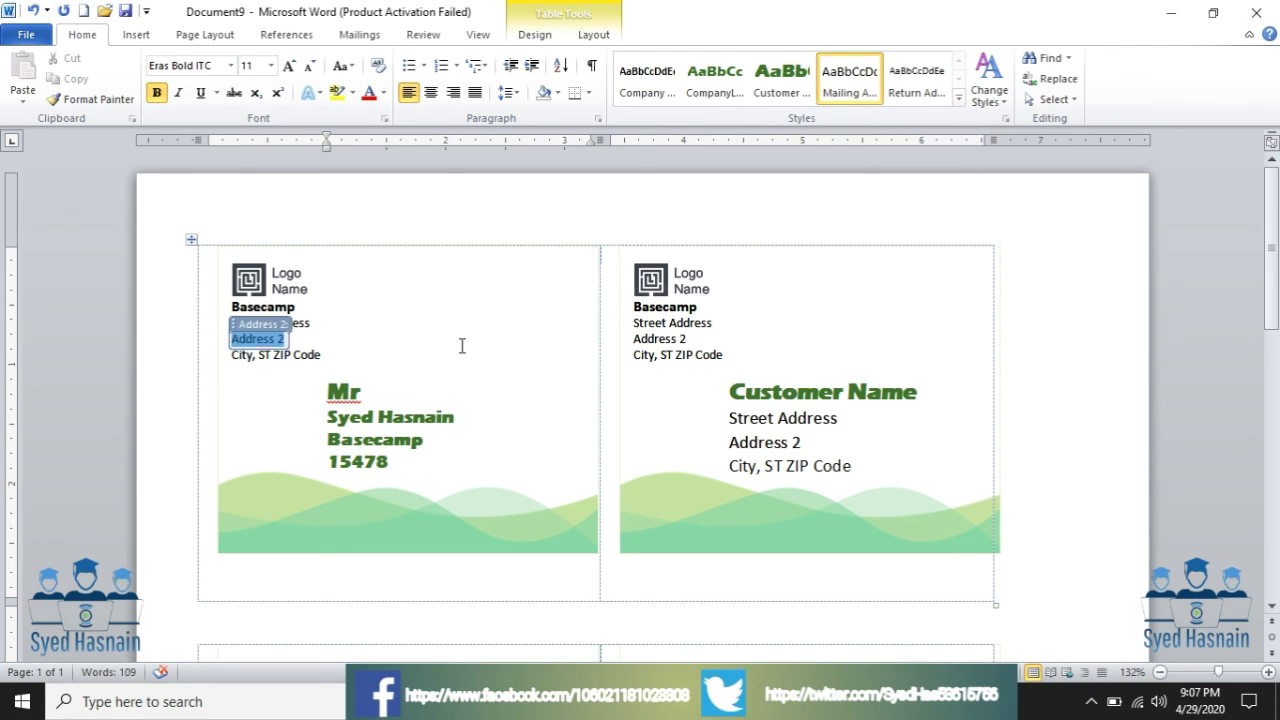
left_click(337, 312)
triple_click(334, 306)
key("Delete")
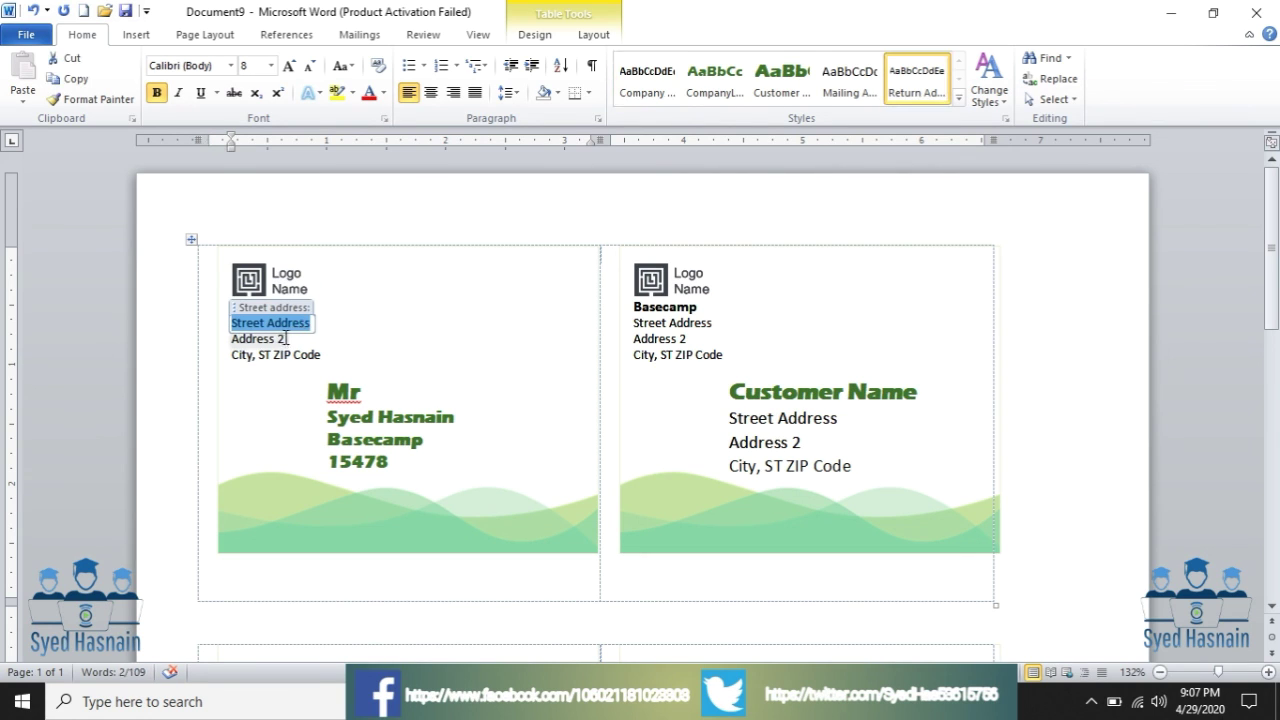
key("ctrl+z")
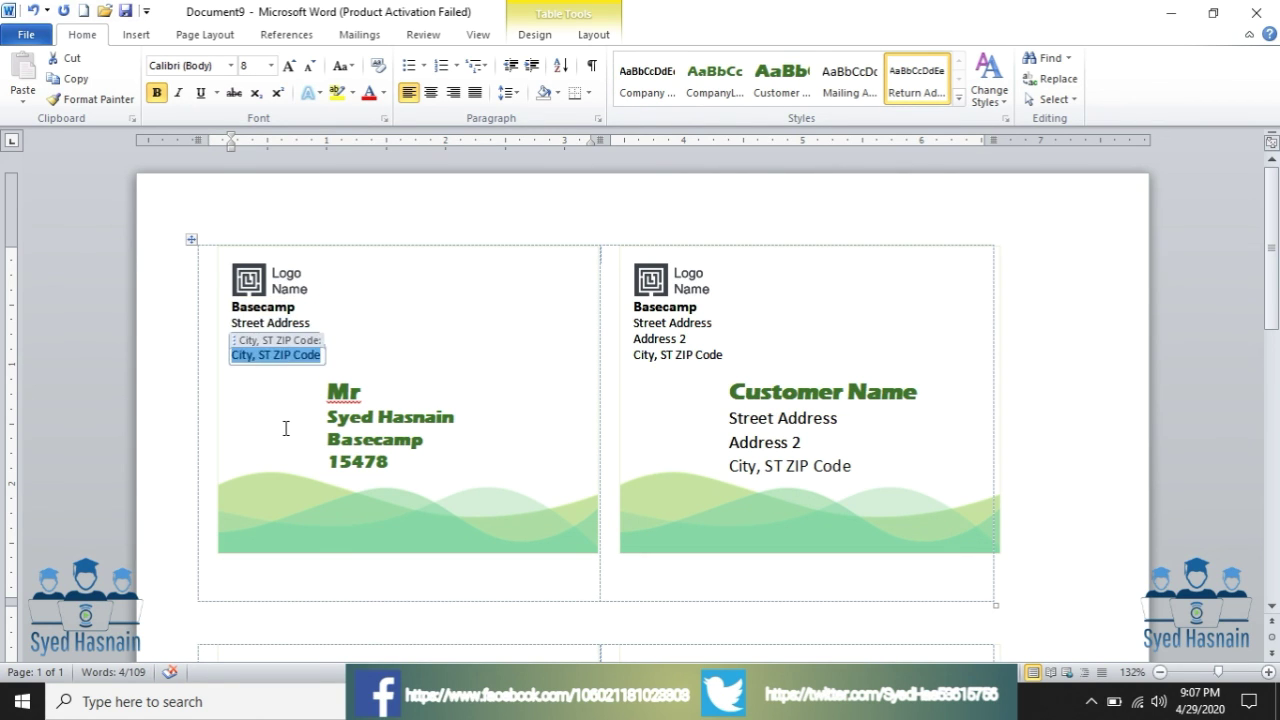
left_click(285, 428)
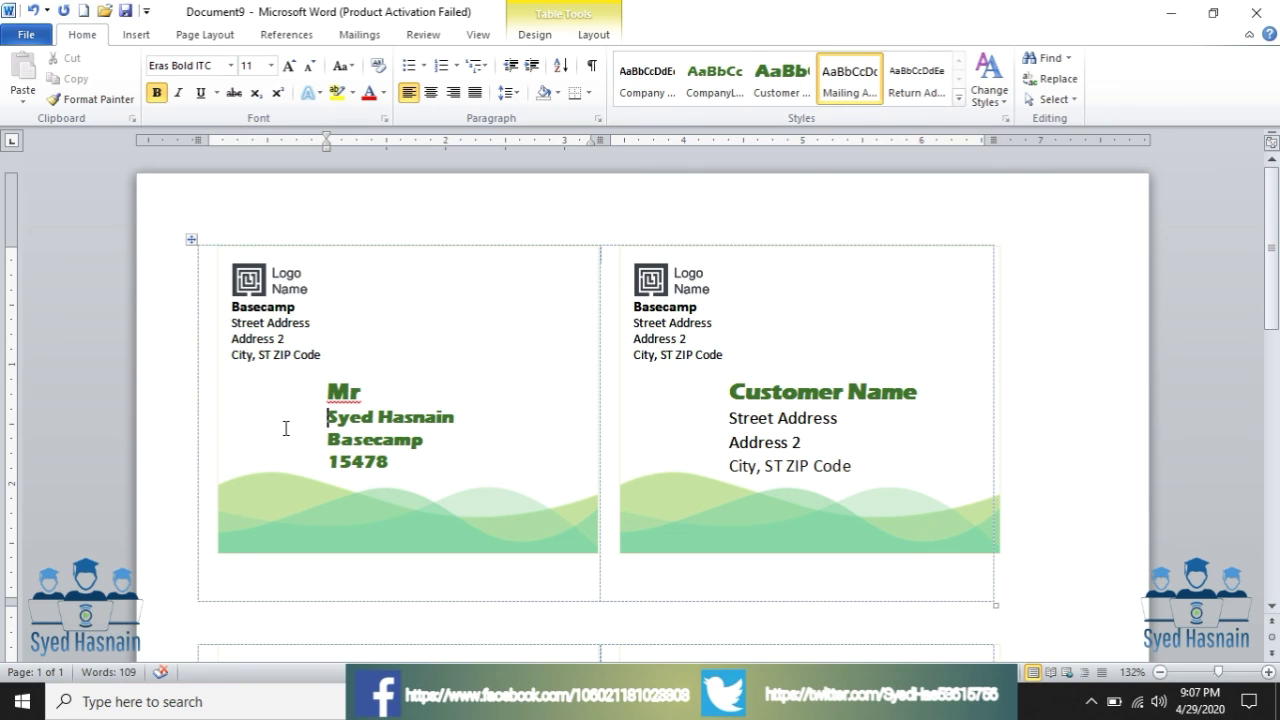
left_click(474, 313)
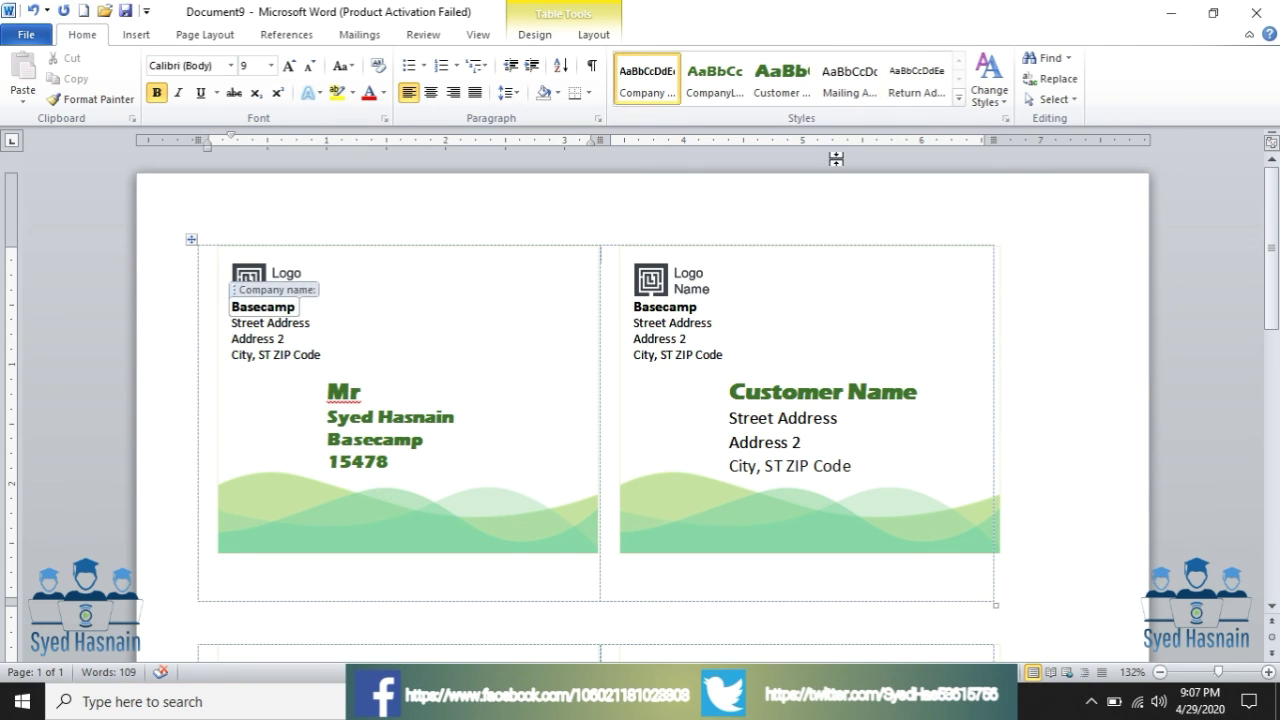
left_click(359, 34)
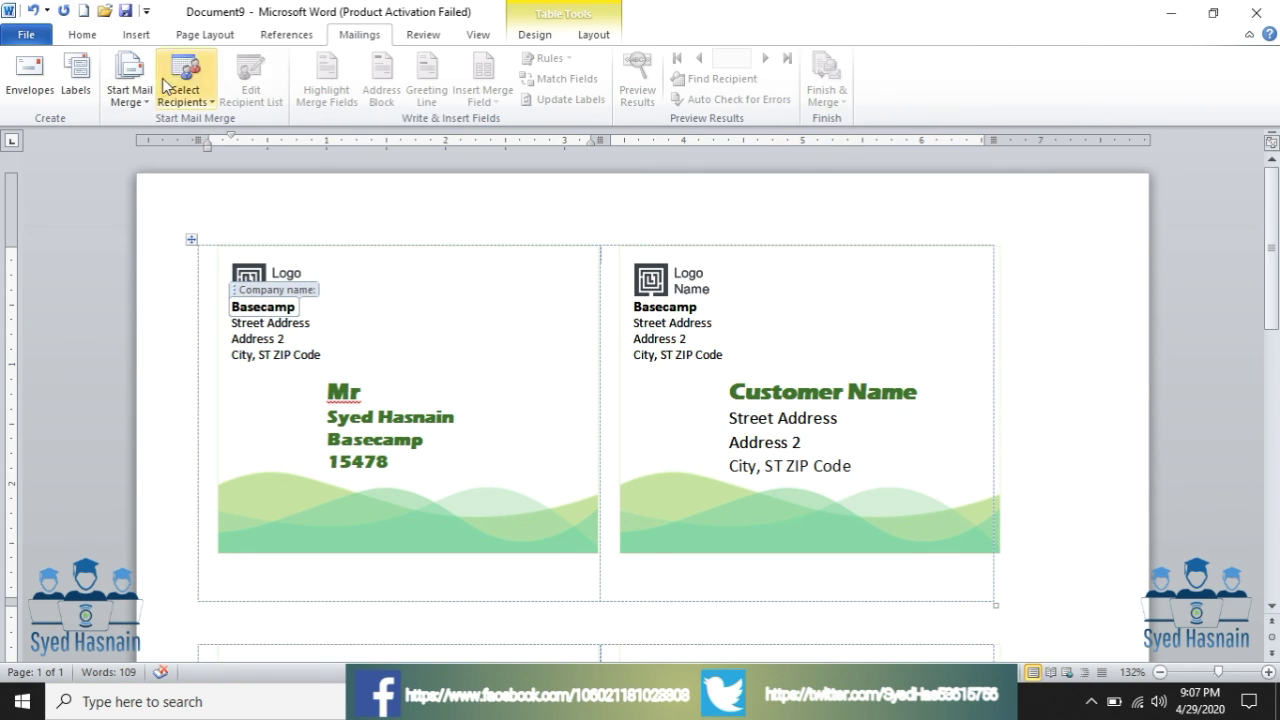
left_click(77, 80)
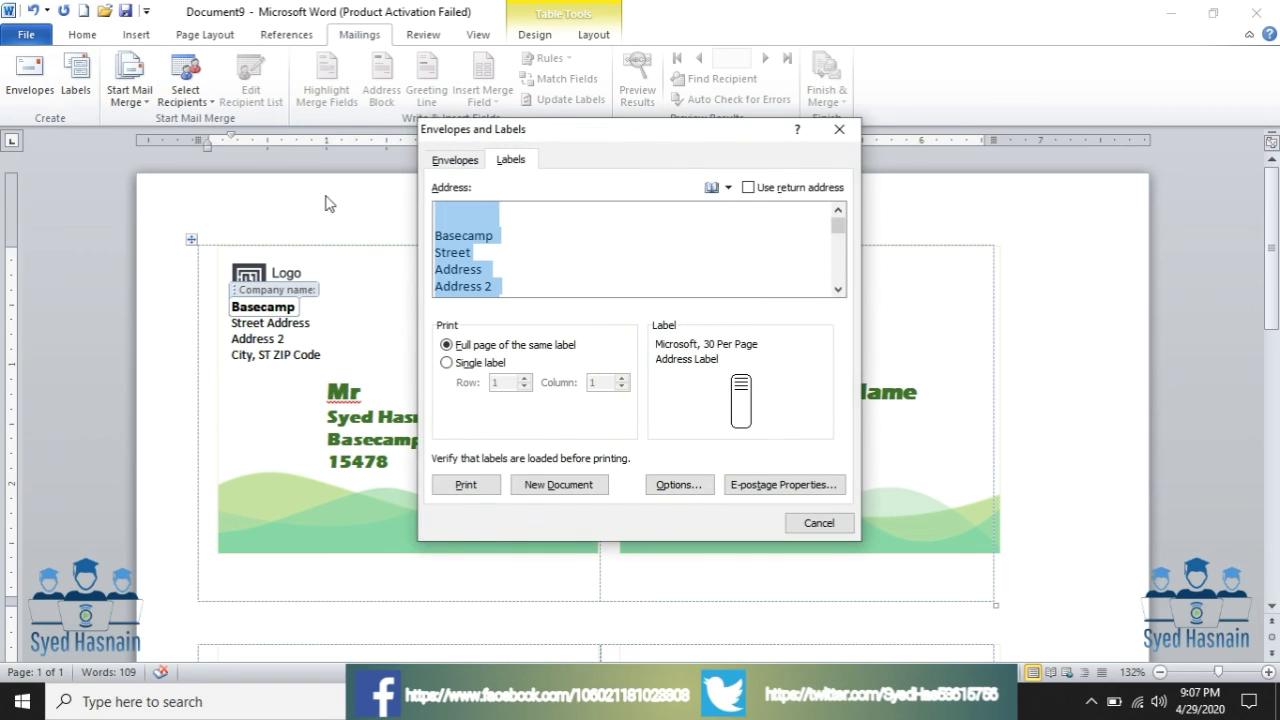
left_click_drag(436, 252, 504, 273)
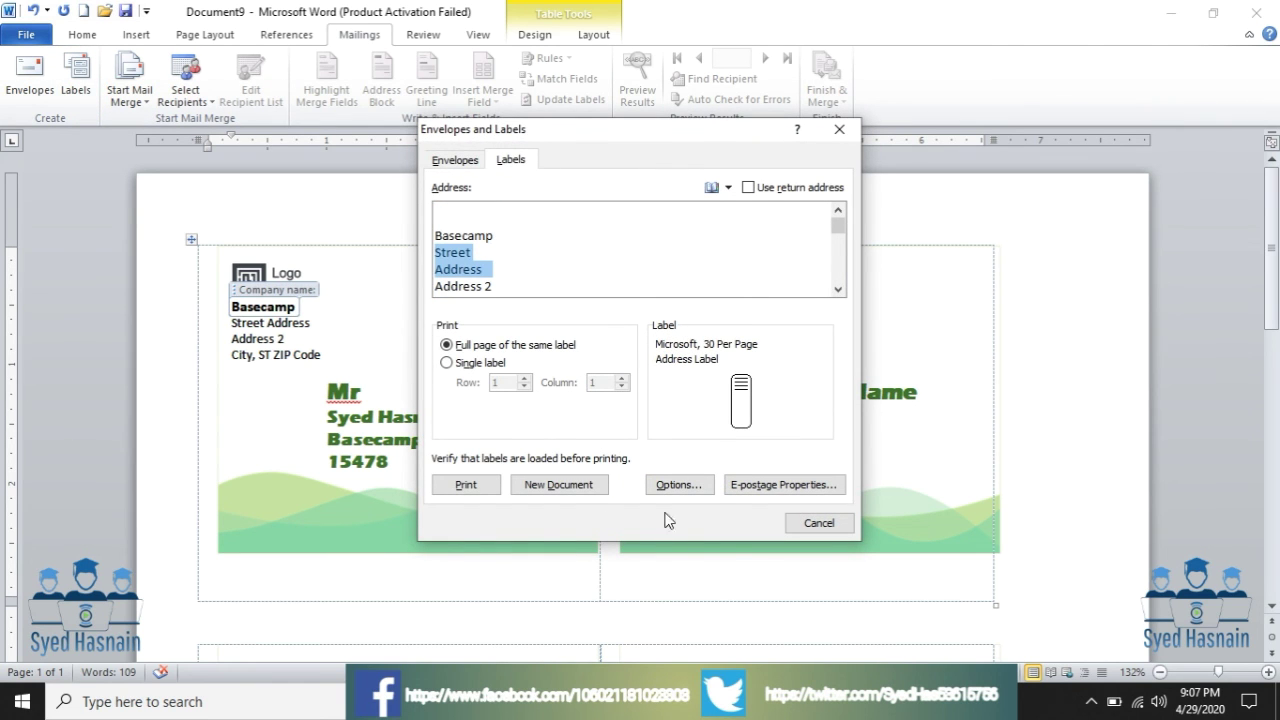
left_click(809, 527)
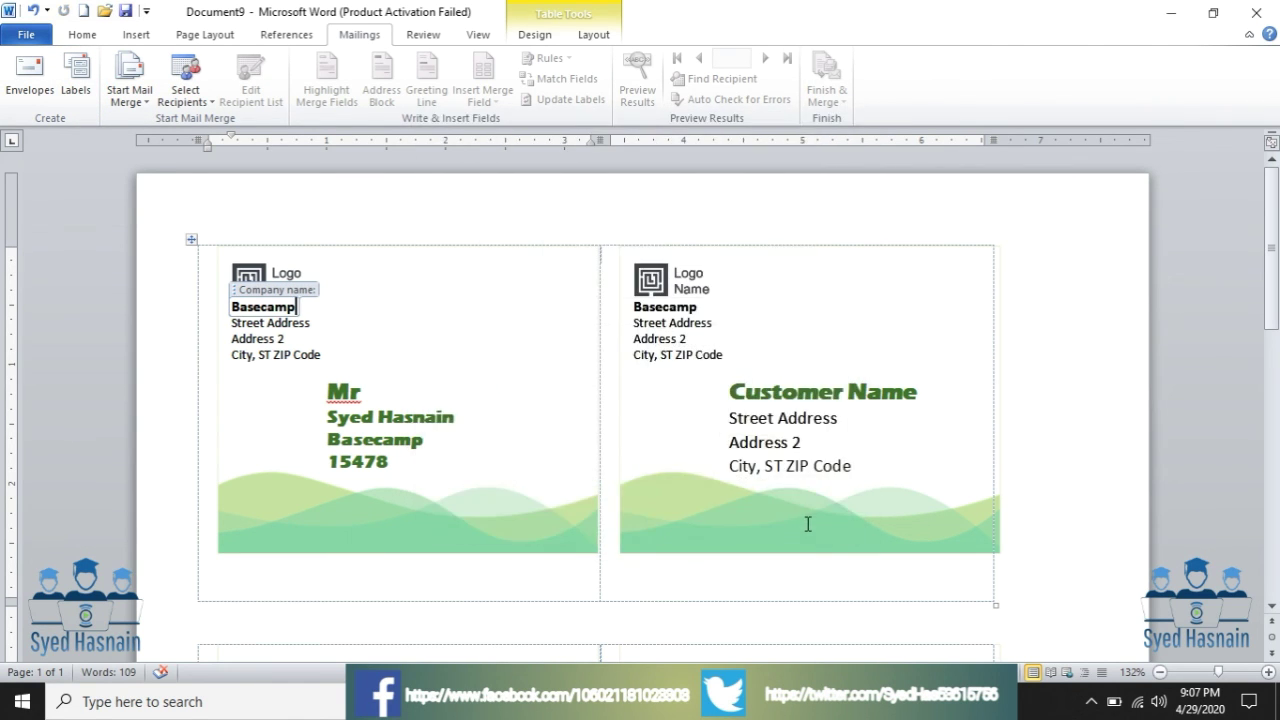
left_click(1062, 277)
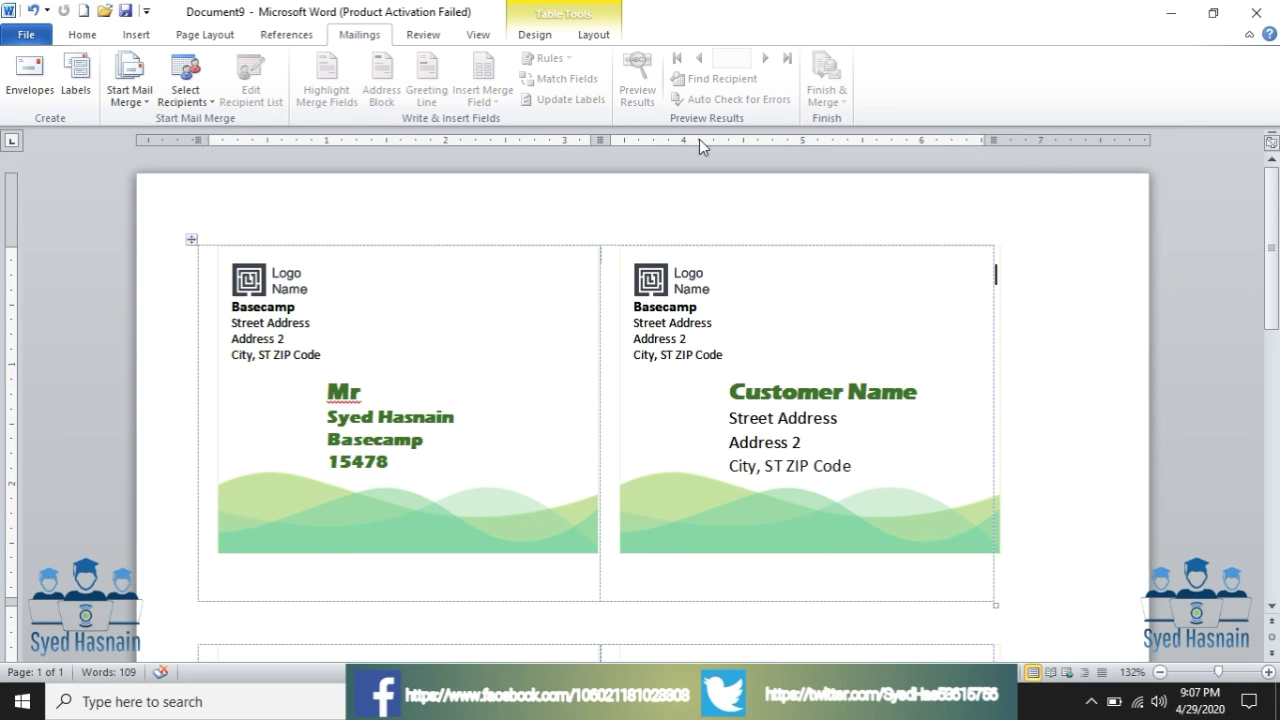